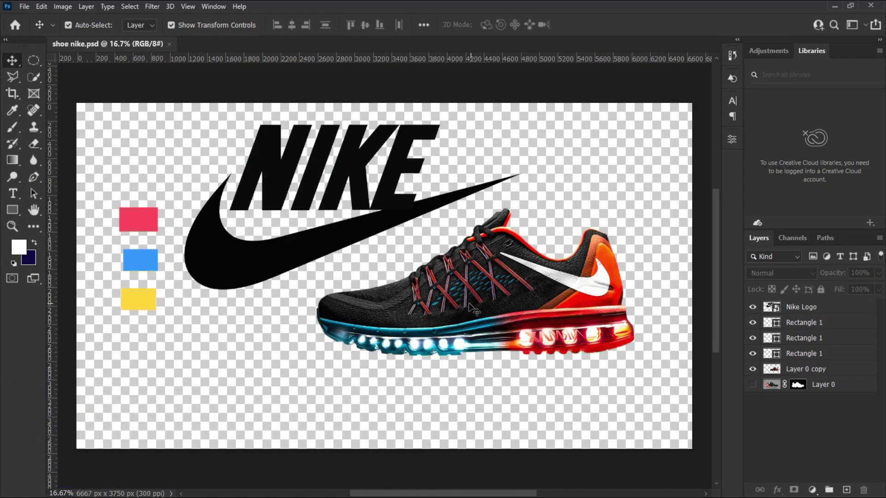
# - Create a new 1920 x 1080 px document at 300 ppi in 16-bit RGB with a white background
pyautogui.click(24, 7)
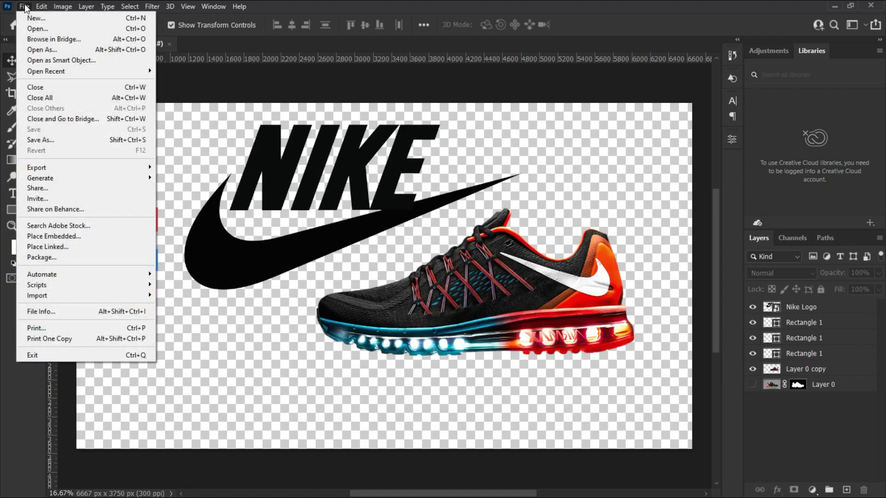
pyautogui.click(52, 17)
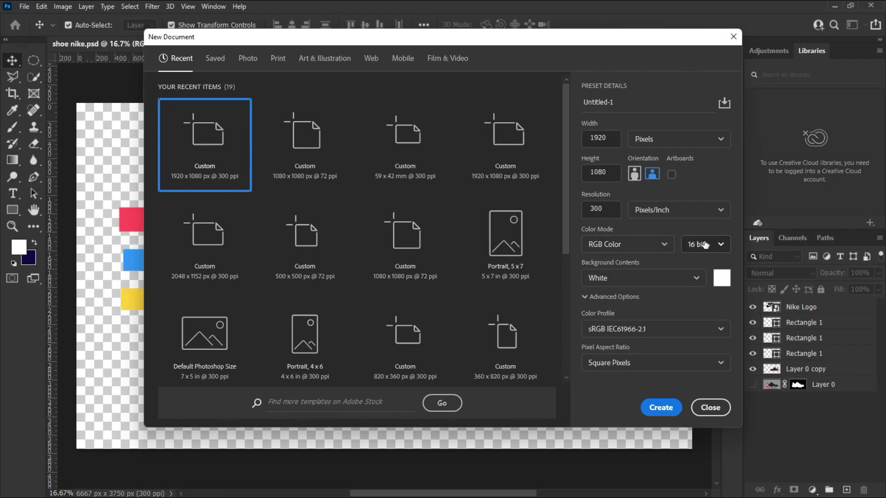
pyautogui.click(660, 407)
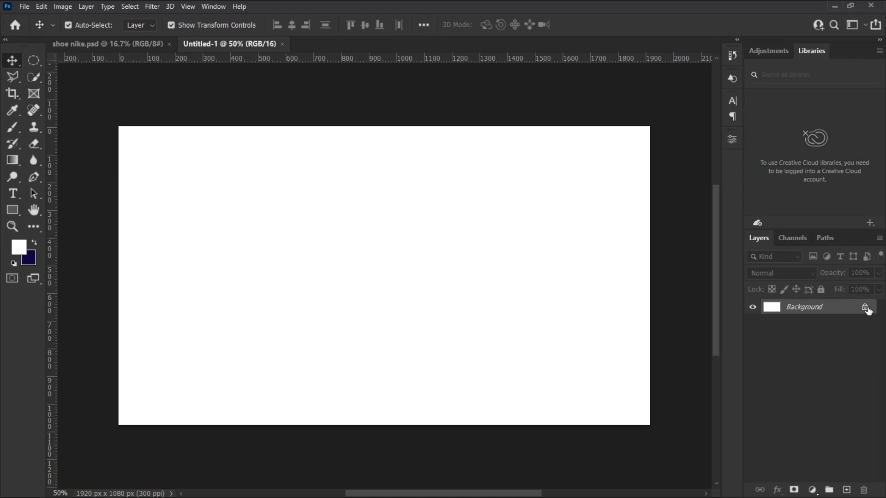
# - Unlock the Background layer and rename it Bg
pyautogui.click(865, 307)
pyautogui.doubleClick(815, 309)
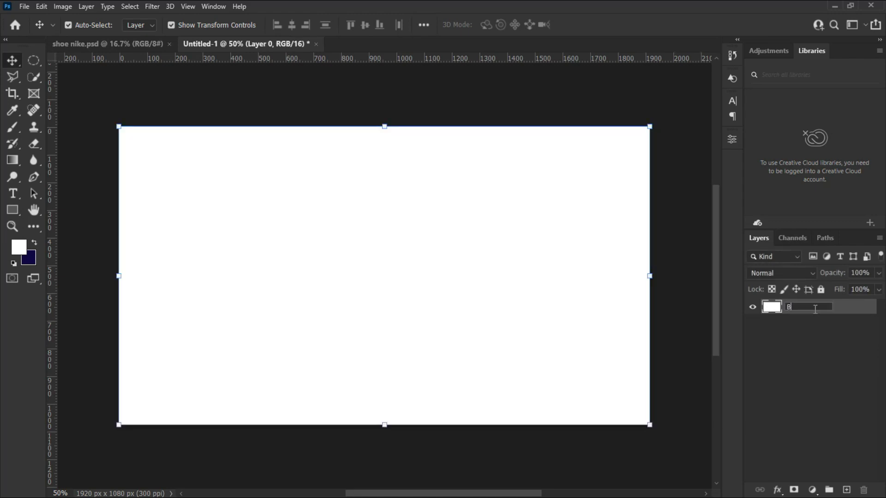
pyautogui.click(830, 342)
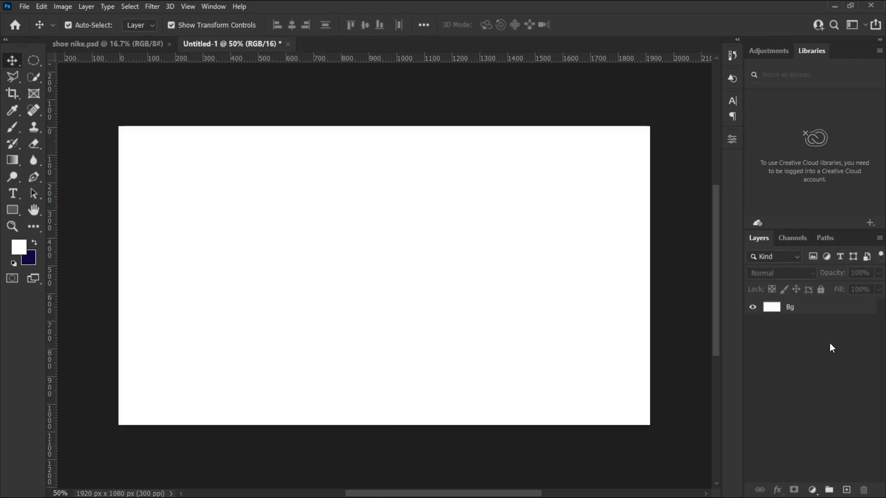
# - Add a Gradient Overlay to the Bg layer, using the blue-violet to purple preset (6643f9 to 661f85)
pyautogui.click(826, 310)
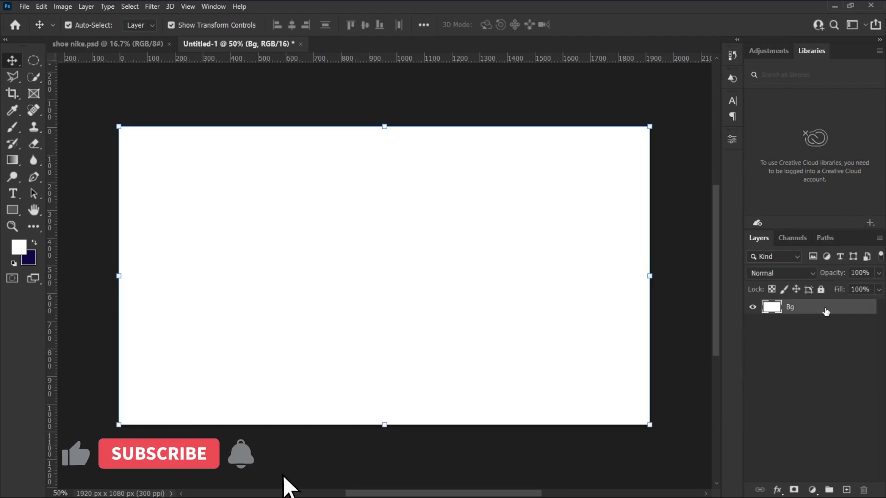
pyautogui.doubleClick(826, 309)
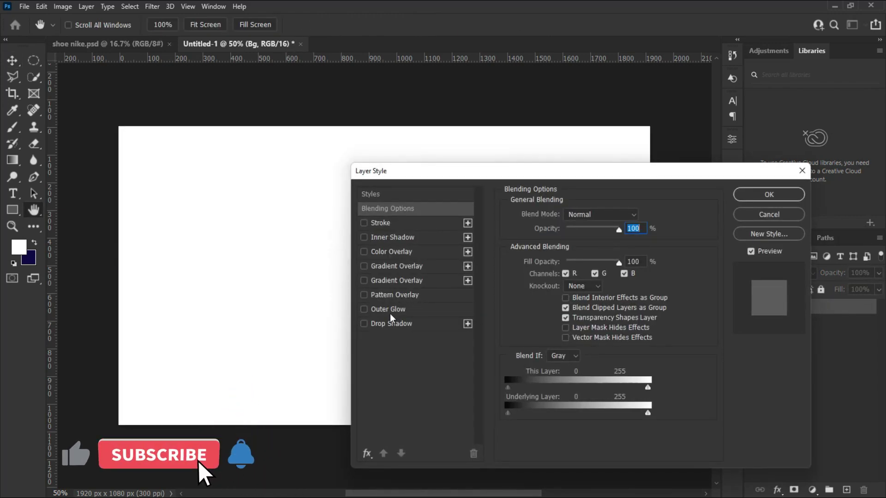
pyautogui.click(395, 280)
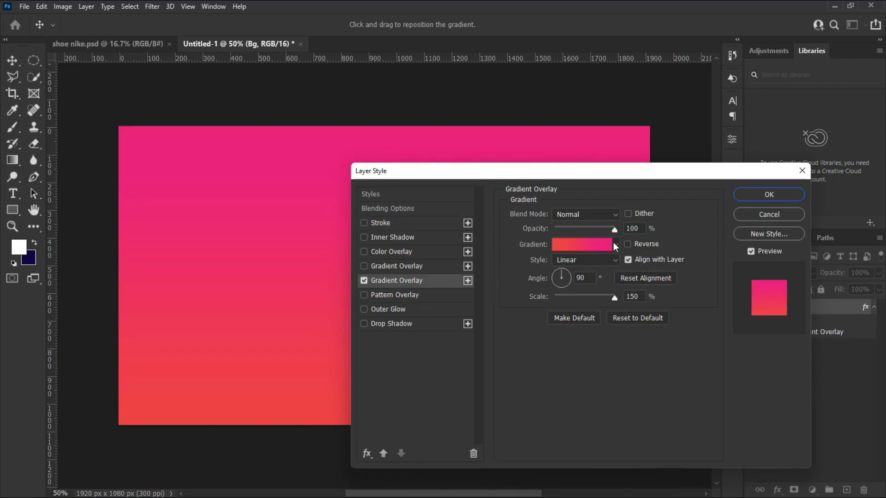
pyautogui.click(615, 244)
pyautogui.moveTo(628, 278); pyautogui.dragTo(636, 318)
pyautogui.click(565, 320)
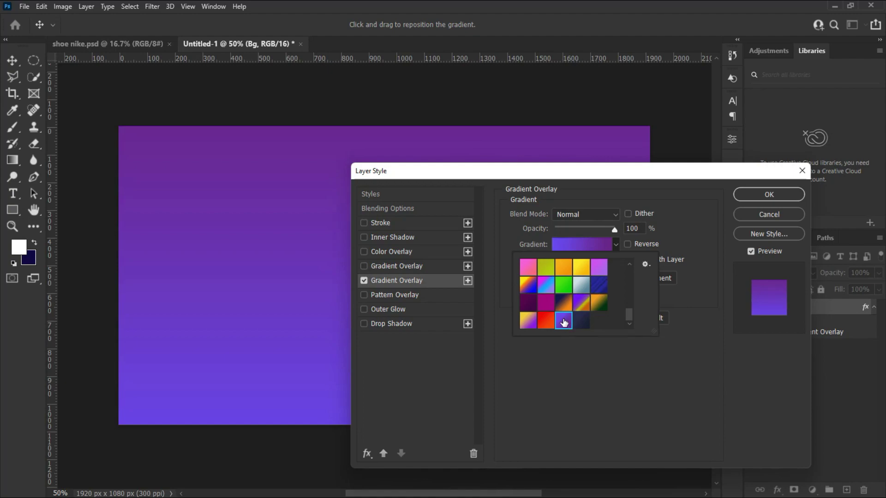
# - Check the hex colour codes of the overlay gradient's two end stops and keep both colours
pyautogui.click(581, 245)
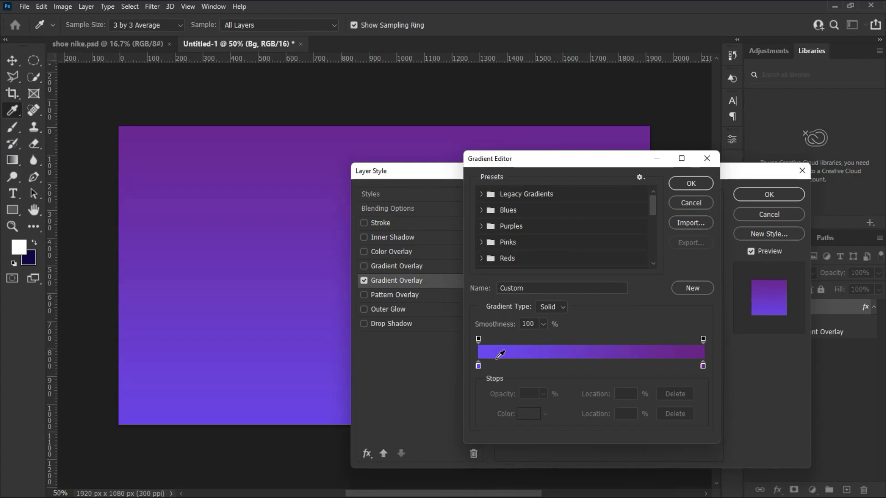
pyautogui.click(478, 366)
pyautogui.doubleClick(477, 366)
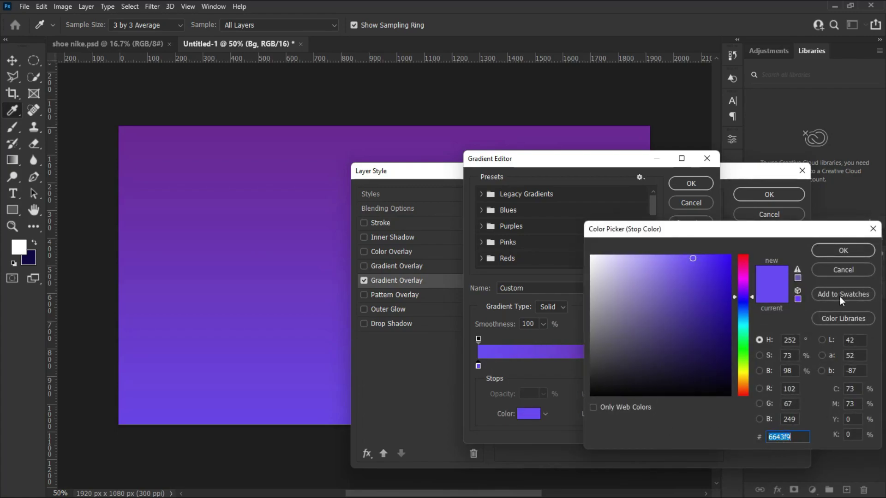
pyautogui.click(843, 251)
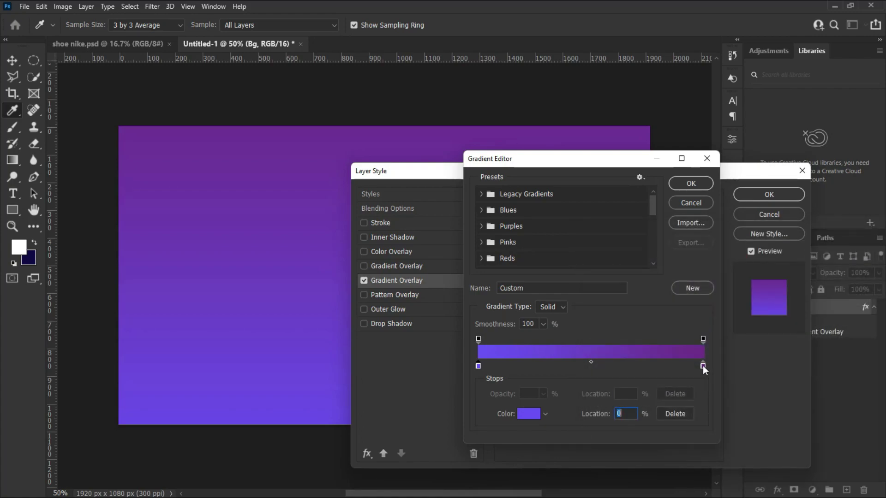
pyautogui.doubleClick(703, 366)
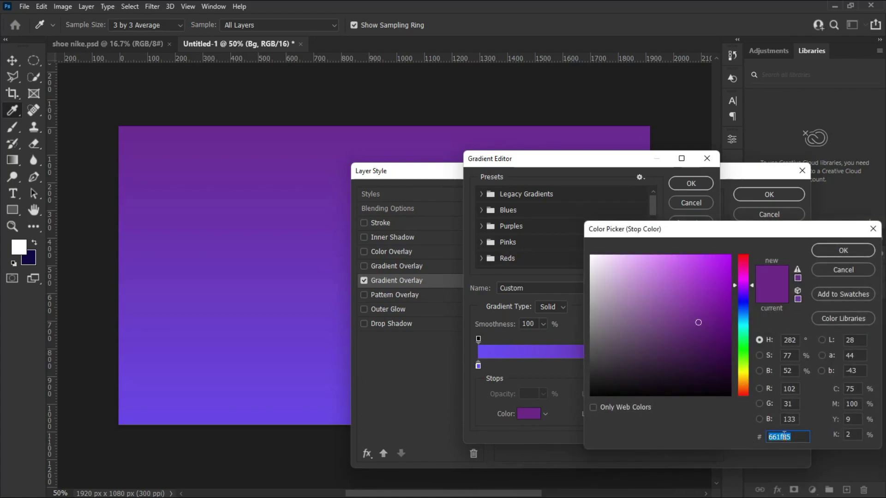
pyautogui.click(844, 253)
pyautogui.press('Return')
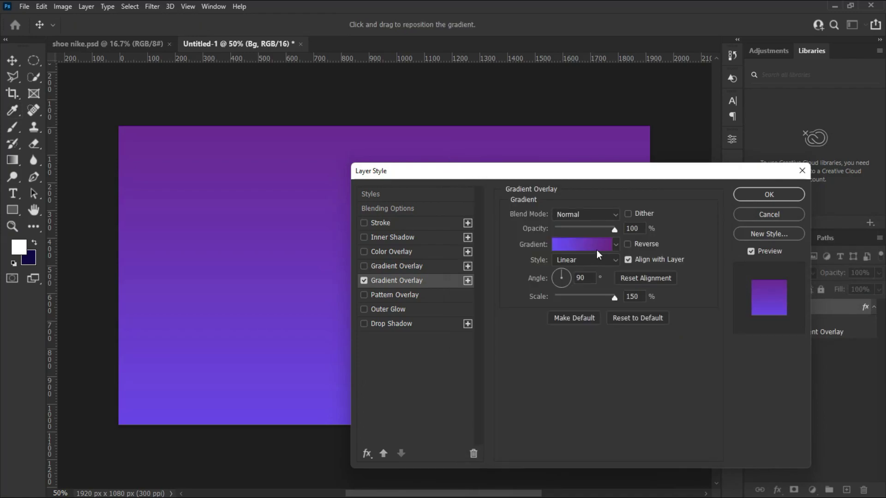
# - Set the gradient overlay's style to Radial and apply the layer style to the Bg layer
pyautogui.click(608, 261)
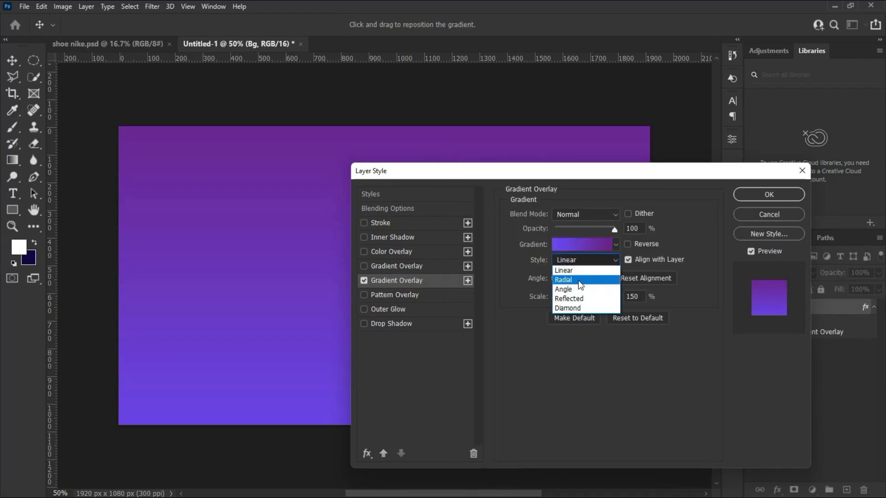
pyautogui.click(578, 280)
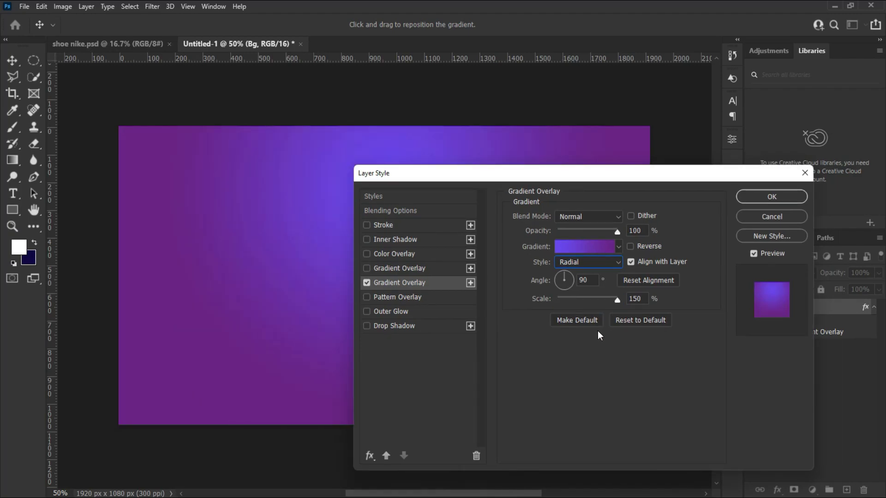
pyautogui.click(772, 198)
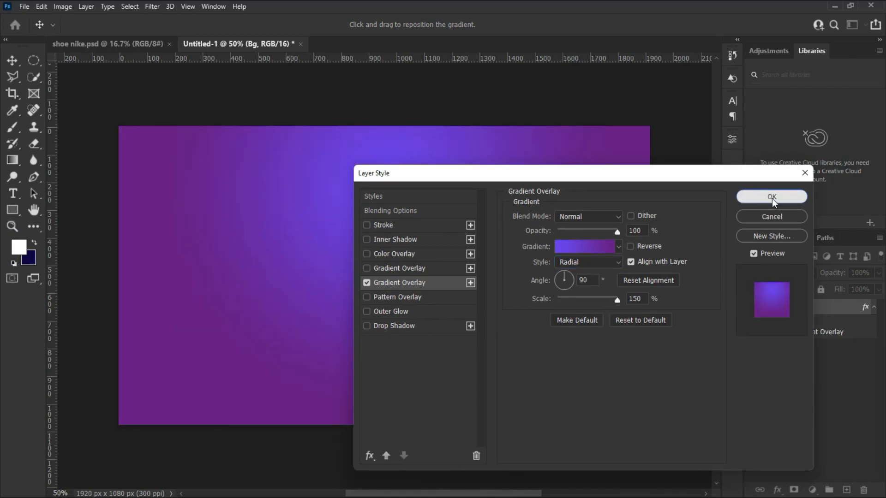
# - Create a new layer above Bg and fill it with the white foreground colour
pyautogui.click(849, 491)
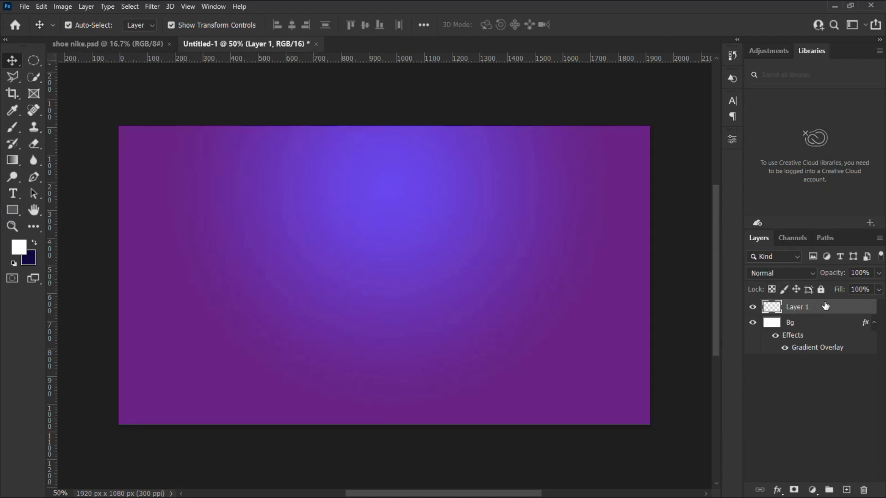
pyautogui.hotkey('alt', 'BackSpace')
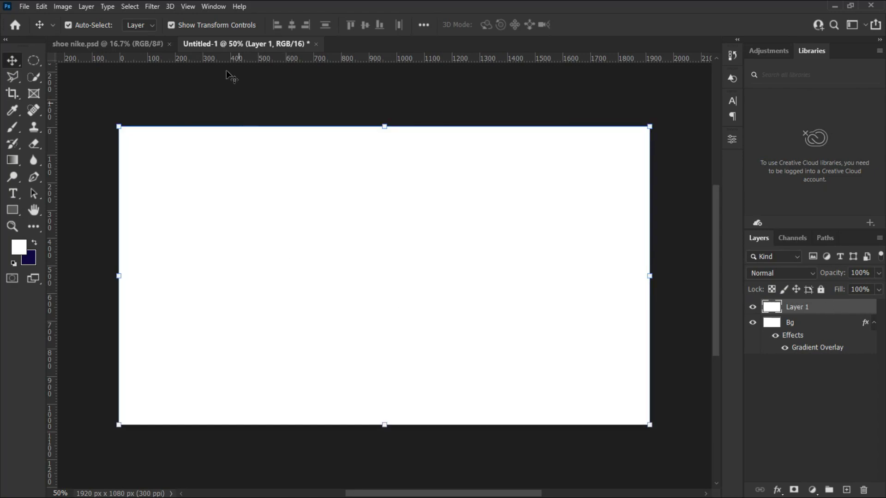
# - Apply Add Noise at 10% with Uniform distribution to the white layer and set its blend mode to Multiply
pyautogui.click(154, 7)
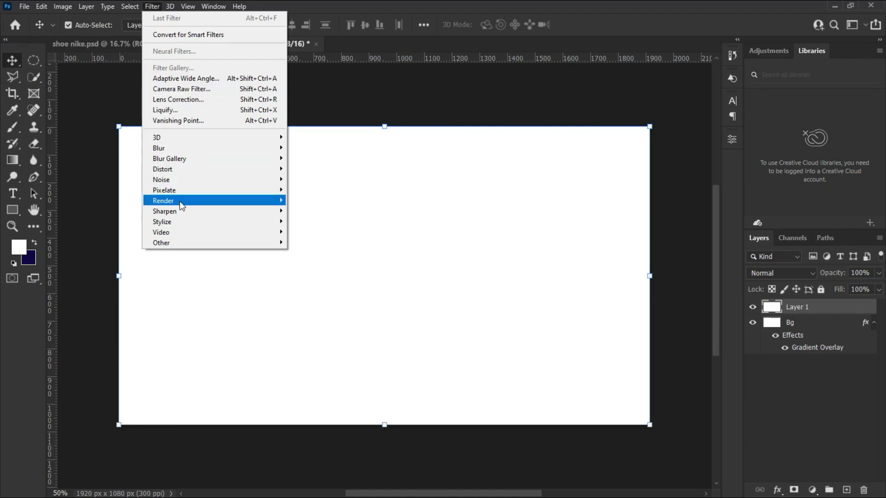
pyautogui.moveTo(190, 182)
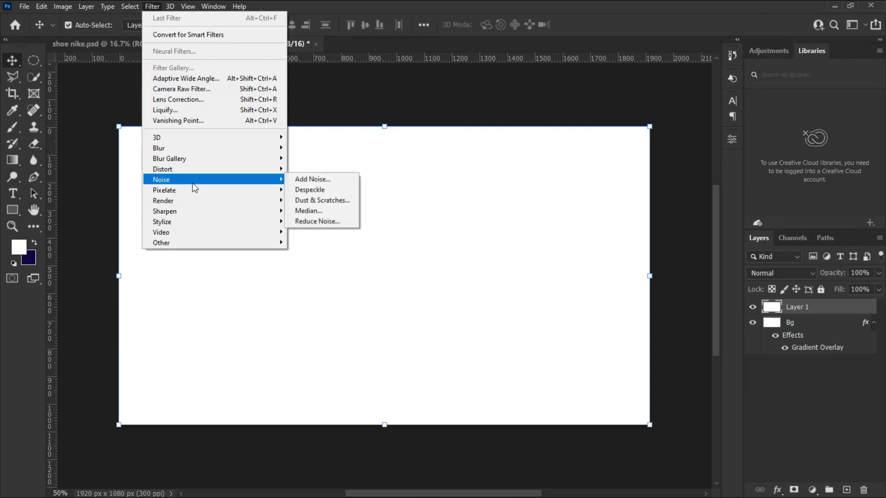
pyautogui.click(317, 179)
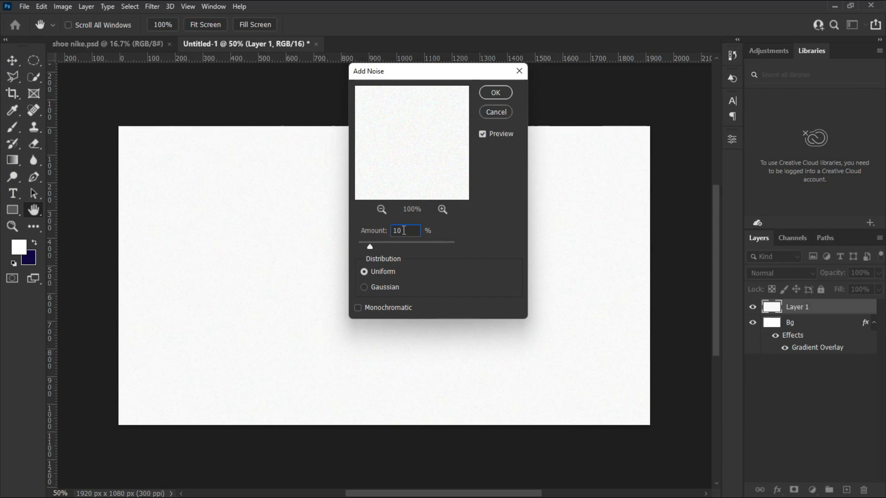
pyautogui.click(401, 233)
pyautogui.click(366, 287)
pyautogui.click(369, 274)
pyautogui.click(495, 92)
pyautogui.press('v')
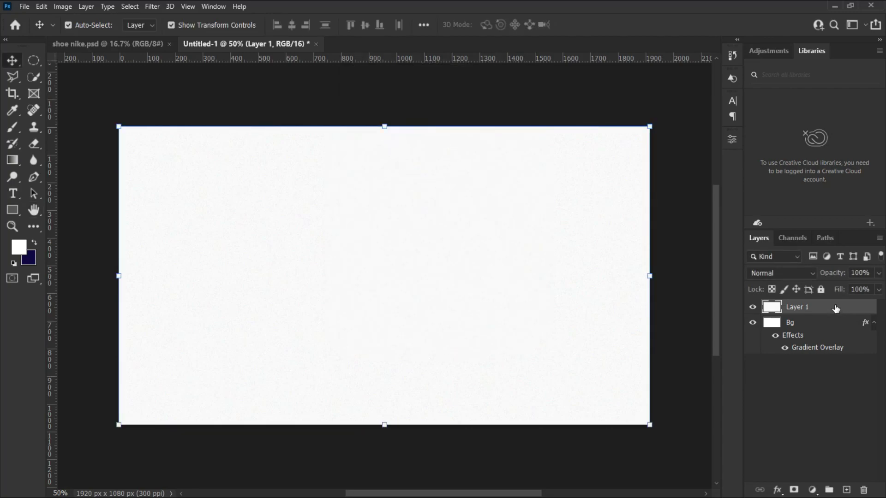
pyautogui.click(804, 274)
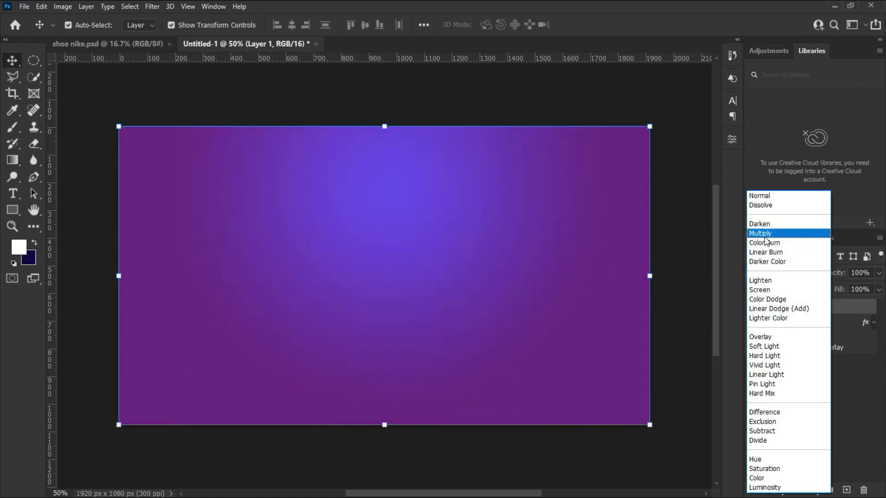
pyautogui.click(765, 234)
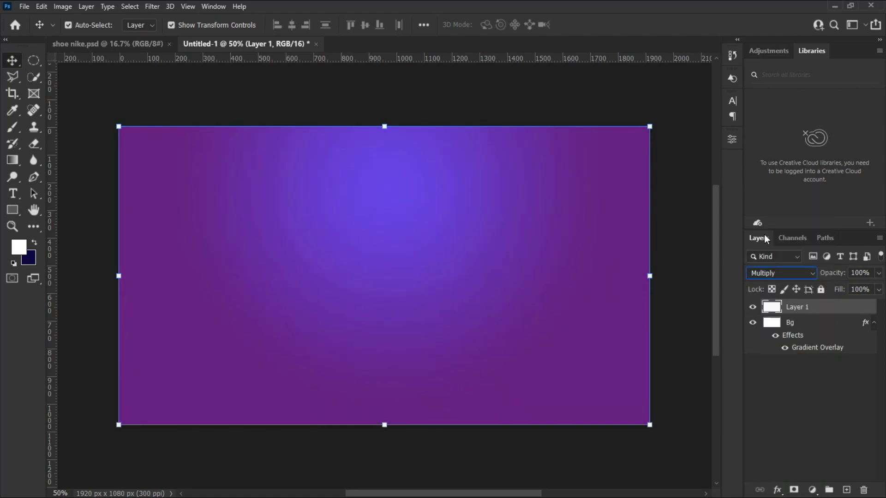
# - Copy the shoe from shoe nike.psd into the new document and scale it to 31%, centred on the canvas
pyautogui.click(104, 43)
pyautogui.moveTo(489, 302); pyautogui.dragTo(393, 294)
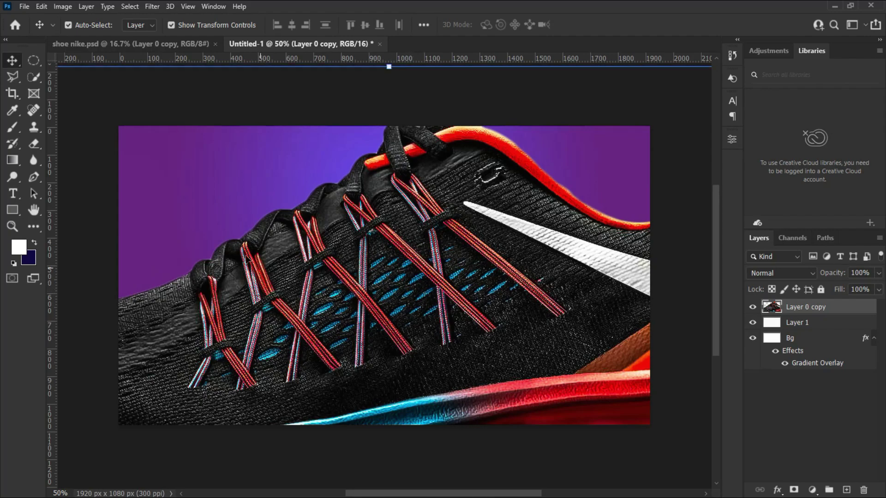
pyautogui.hotkey('ctrl', 't')
pyautogui.moveTo(294, 29); pyautogui.dragTo(241, 26)
pyautogui.moveTo(415, 289); pyautogui.dragTo(412, 274)
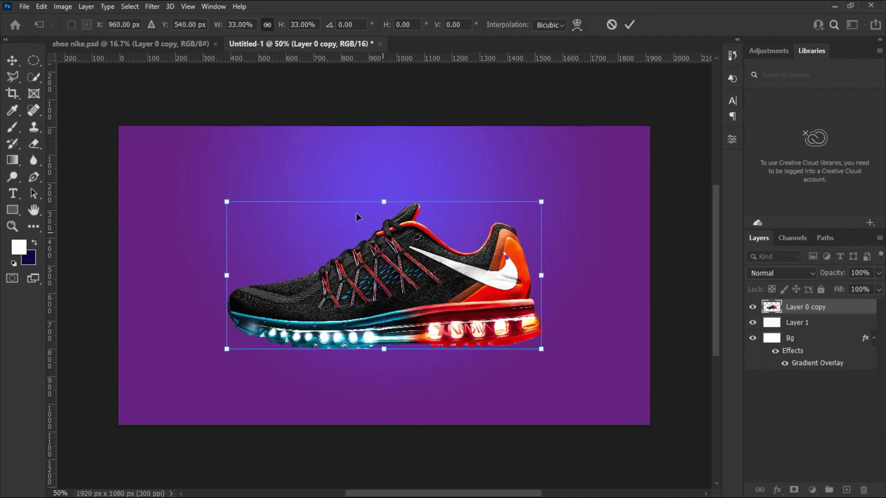
pyautogui.moveTo(279, 27); pyautogui.dragTo(276, 27)
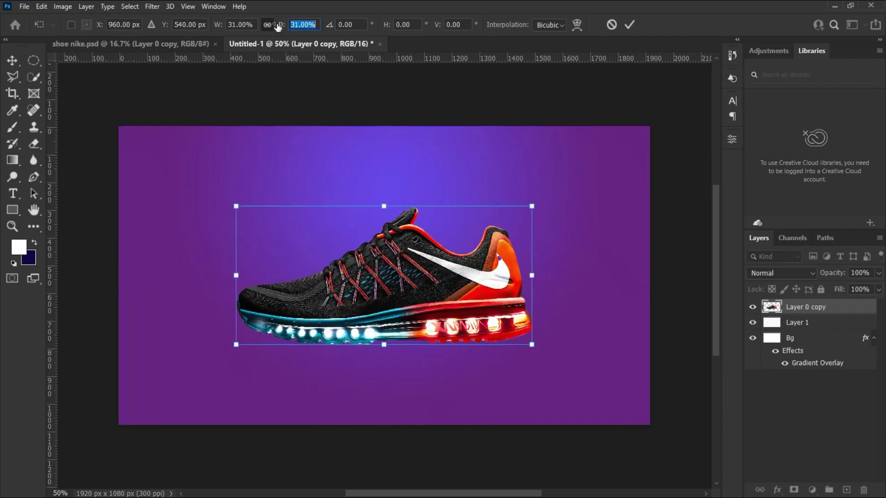
pyautogui.click(627, 26)
pyautogui.click(126, 127)
# - Add a Multiply drop shadow to the shoe layer with 70% opacity, 107° angle, 50 px distance, 150 px size and 3% noise
pyautogui.click(812, 307)
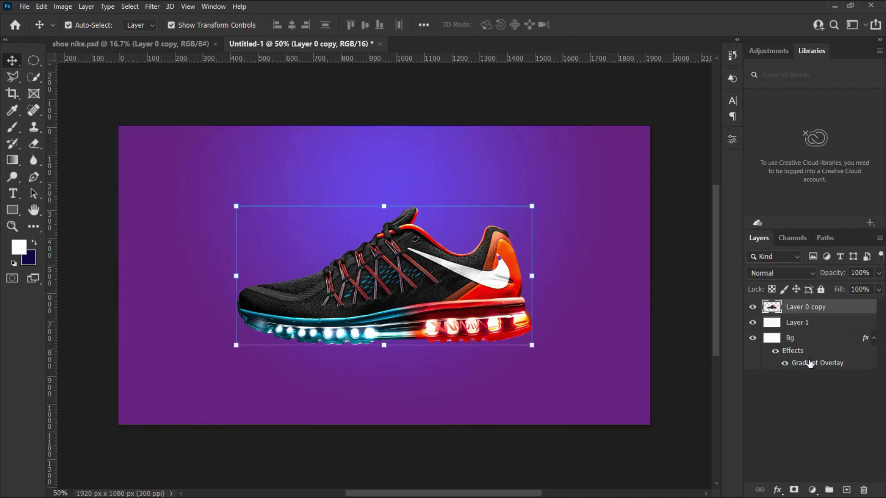
pyautogui.click(781, 492)
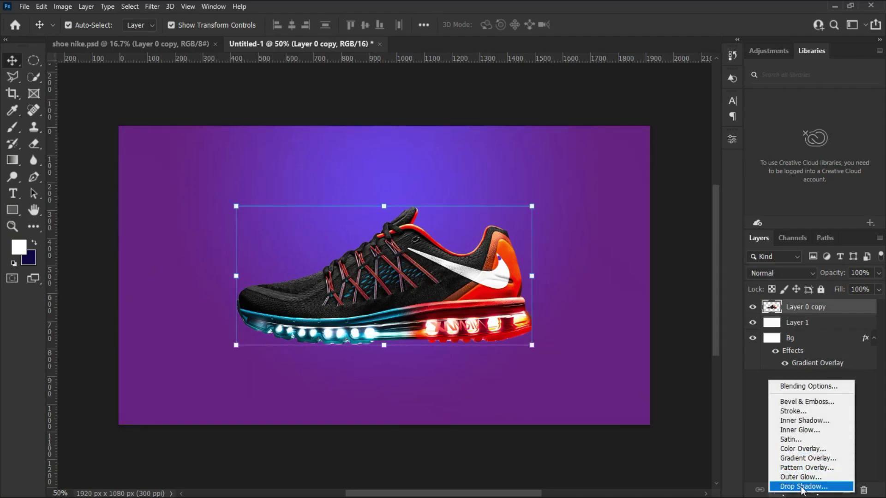
pyautogui.click(802, 487)
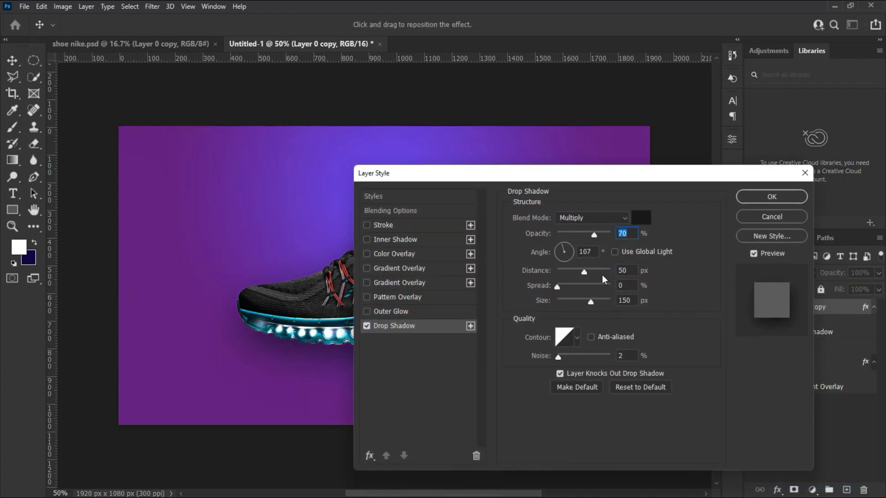
pyautogui.moveTo(526, 176); pyautogui.dragTo(644, 185)
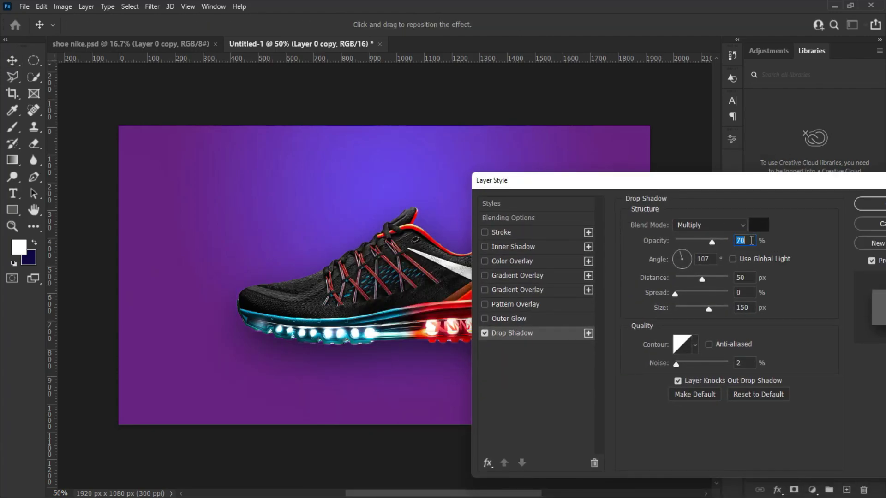
pyautogui.click(706, 259)
pyautogui.click(747, 280)
pyautogui.click(746, 307)
pyautogui.click(744, 363)
pyautogui.write('3')
pyautogui.moveTo(692, 190); pyautogui.dragTo(618, 195)
pyautogui.click(818, 209)
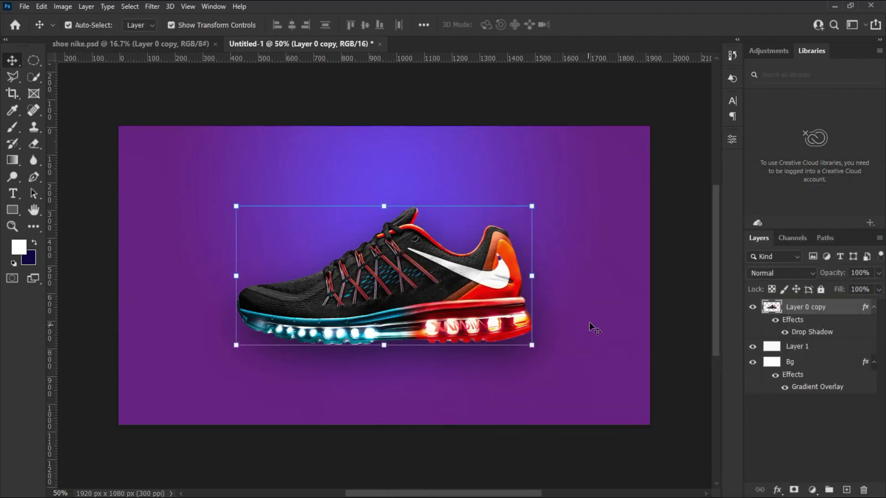
# - Copy the Nike logo from shoe nike.psd into the banner, scaled to 2% and placed near the canvas's upper-left corner
pyautogui.click(130, 44)
pyautogui.moveTo(259, 148); pyautogui.dragTo(296, 204)
pyautogui.hotkey('ctrl', 't')
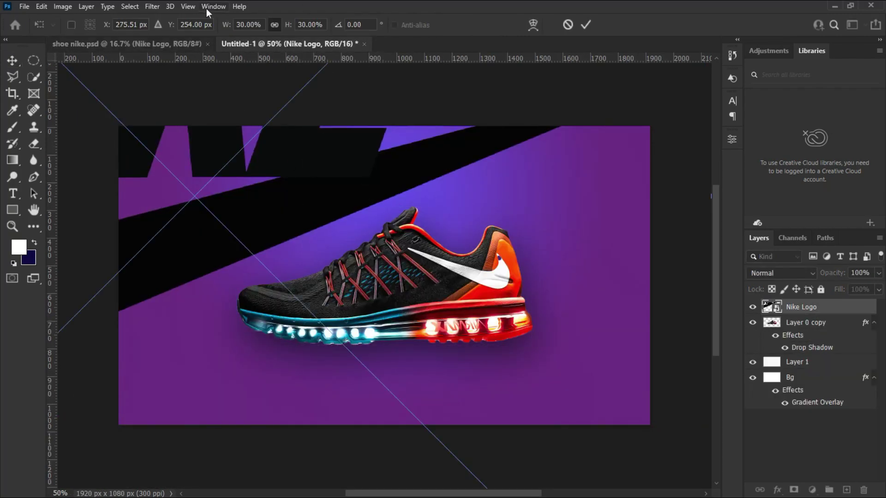
pyautogui.doubleClick(305, 24)
pyautogui.write('2')
pyautogui.press('Return')
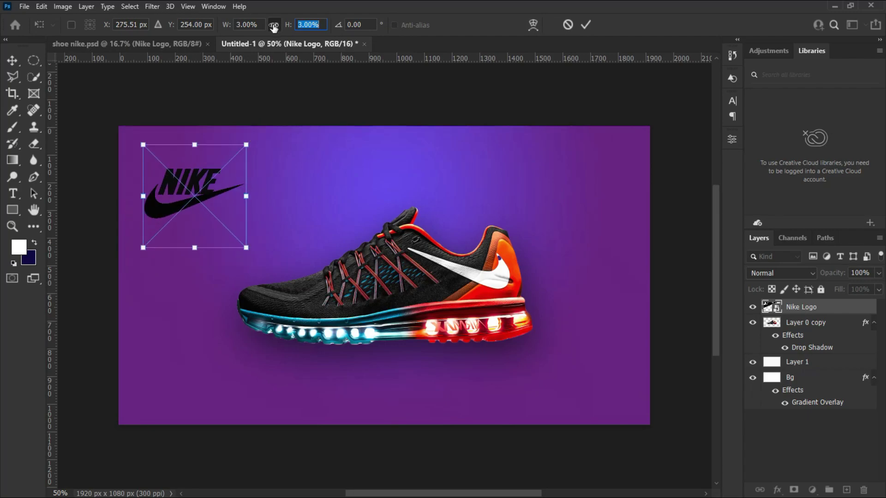
pyautogui.write('1')
pyautogui.press('Return')
pyautogui.write('2')
pyautogui.press('Return')
pyautogui.moveTo(192, 195); pyautogui.dragTo(160, 160)
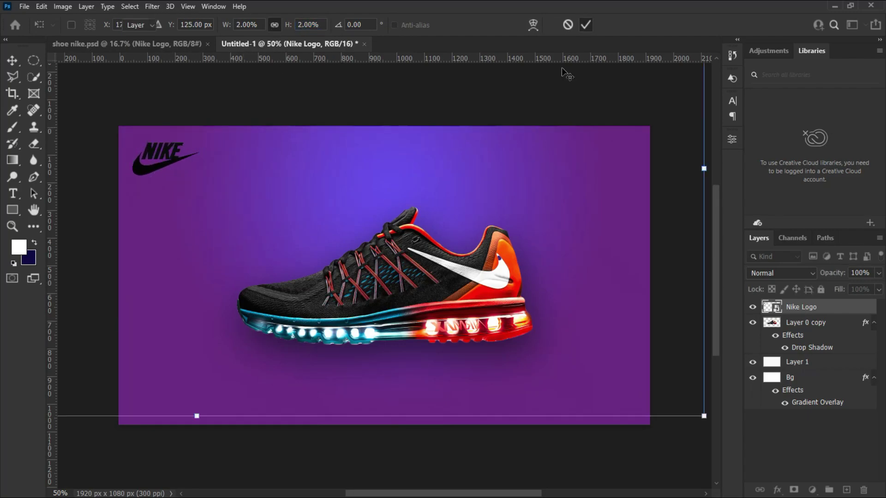
pyautogui.press('Return')
# - Add a white Color Overlay in Normal mode at 100% opacity to the Nike Logo layer
pyautogui.click(777, 490)
pyautogui.click(783, 495)
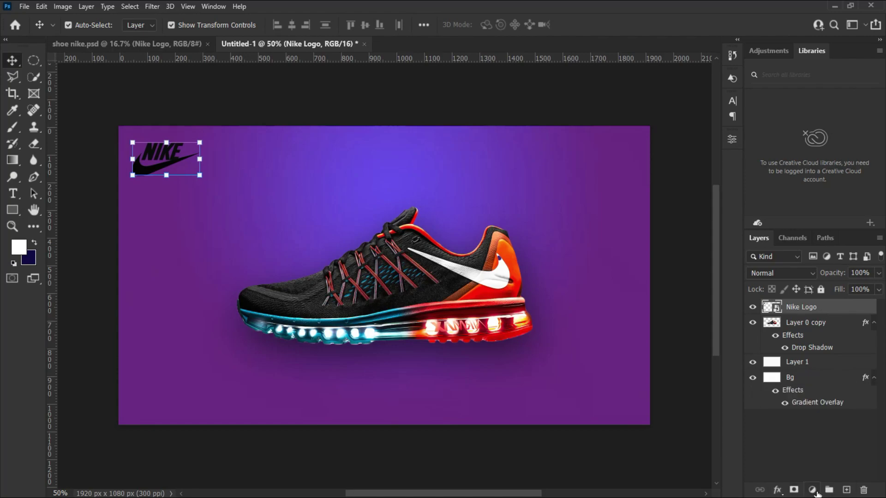
pyautogui.click(816, 492)
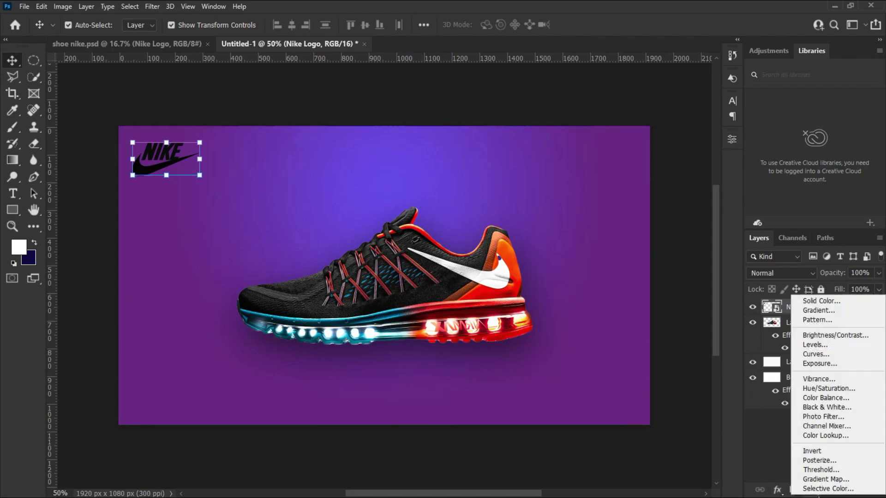
pyautogui.click(785, 495)
pyautogui.click(785, 495)
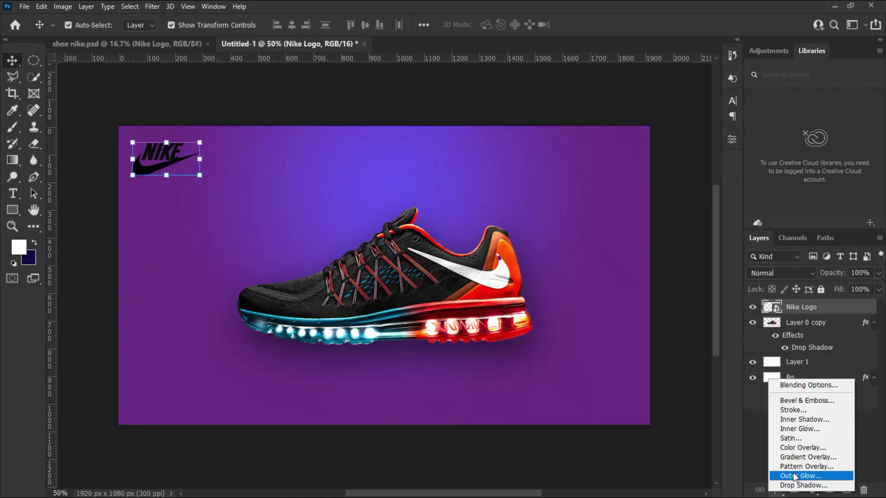
pyautogui.click(806, 448)
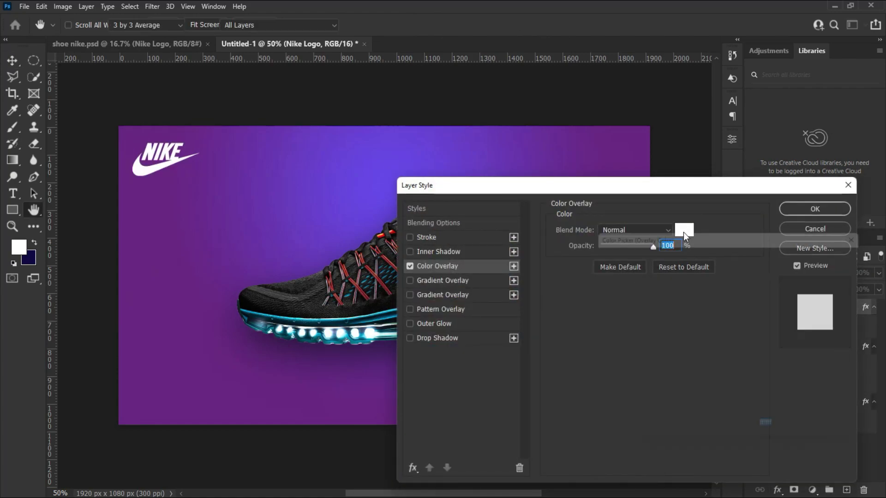
pyautogui.click(685, 230)
pyautogui.click(841, 252)
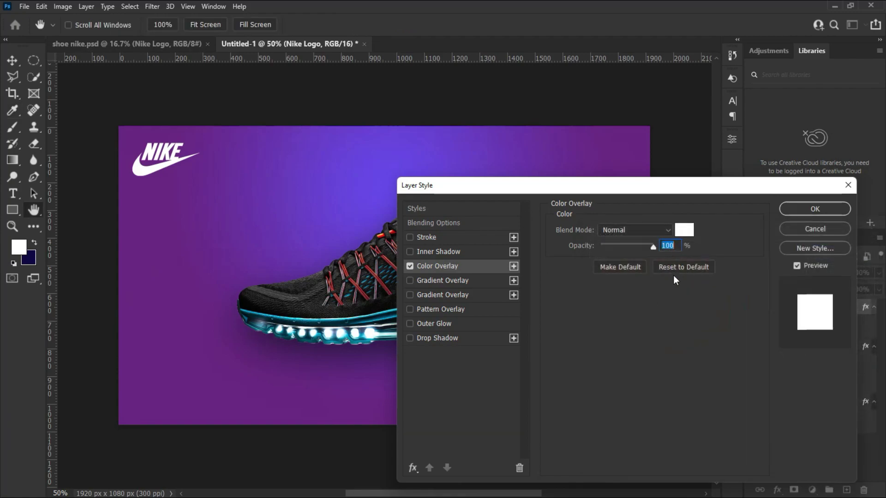
pyautogui.click(814, 209)
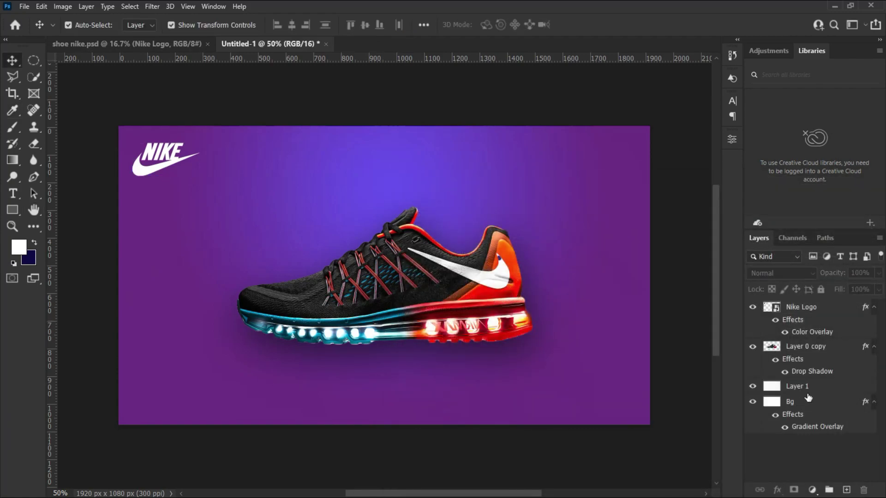
# - Collapse the layer effects lists, then group Layer 1 with Bg under the name BG
pyautogui.click(875, 347)
pyautogui.click(875, 307)
pyautogui.click(875, 353)
pyautogui.click(823, 338)
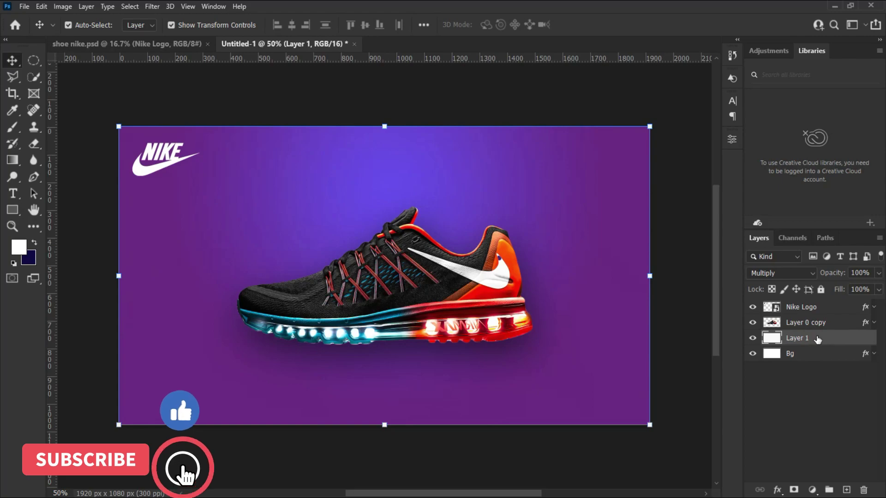
pyautogui.click(809, 353)
pyautogui.keyDown('shift'); pyautogui.click(810, 340); pyautogui.keyUp('shift')
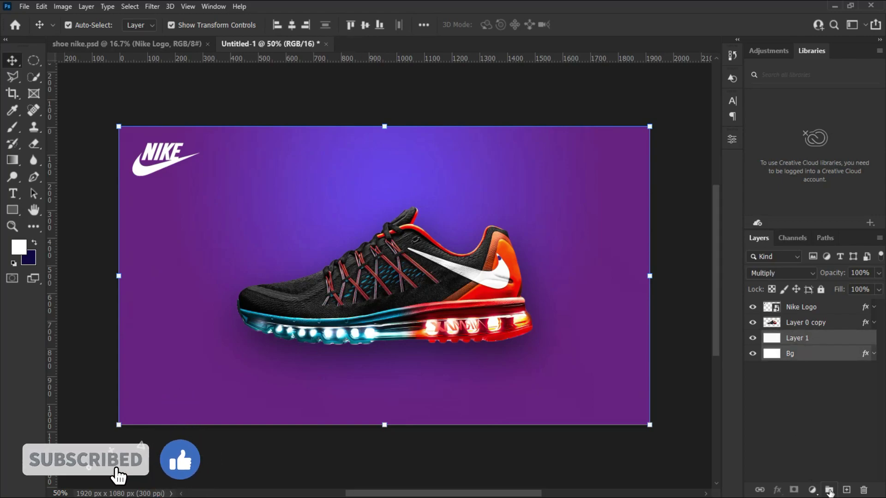
pyautogui.hotkey('ctrl', 'g')
pyautogui.doubleClick(798, 338)
pyautogui.write('BG')
pyautogui.press('Return')
# - Group the shoe and Nike Logo layers and name the group Nike
pyautogui.click(803, 322)
pyautogui.keyDown('shift'); pyautogui.click(803, 308); pyautogui.keyUp('shift')
pyautogui.hotkey('ctrl', 'g')
pyautogui.doubleClick(798, 306)
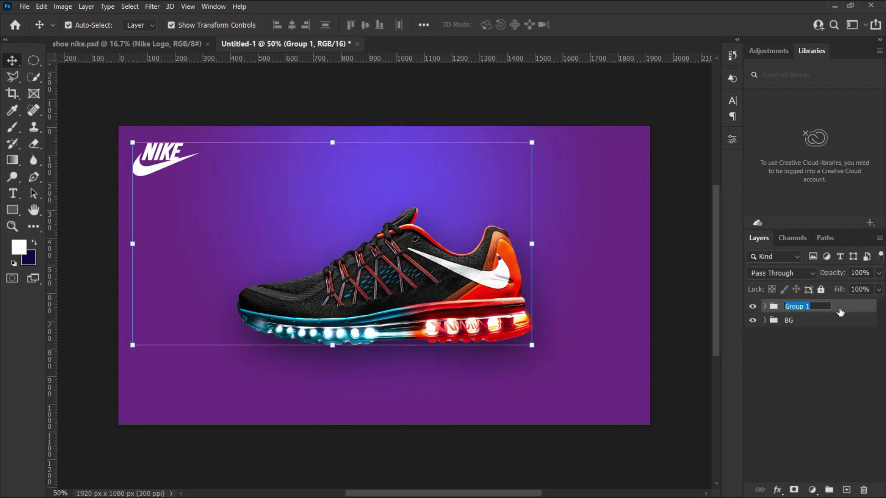
pyautogui.write('Nike')
pyautogui.click(494, 237)
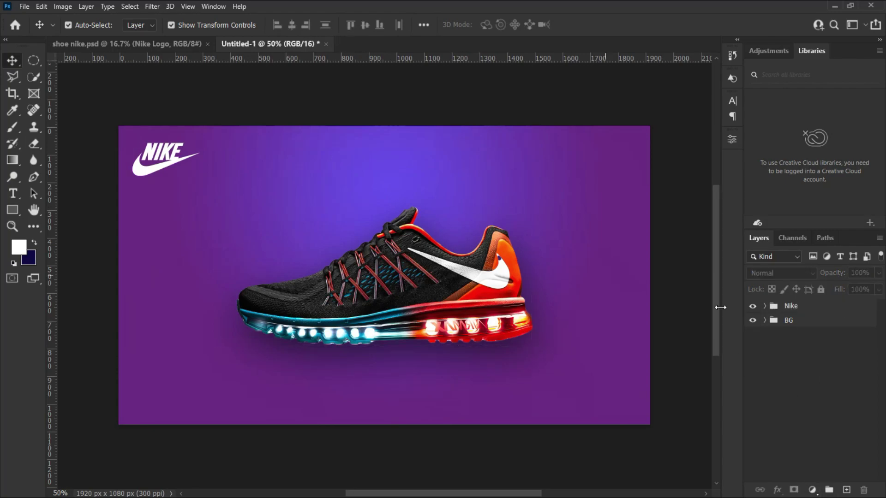
# - Add the text 177 in white Tungsten Semibold above the shoe
pyautogui.click(13, 193)
pyautogui.click(335, 186)
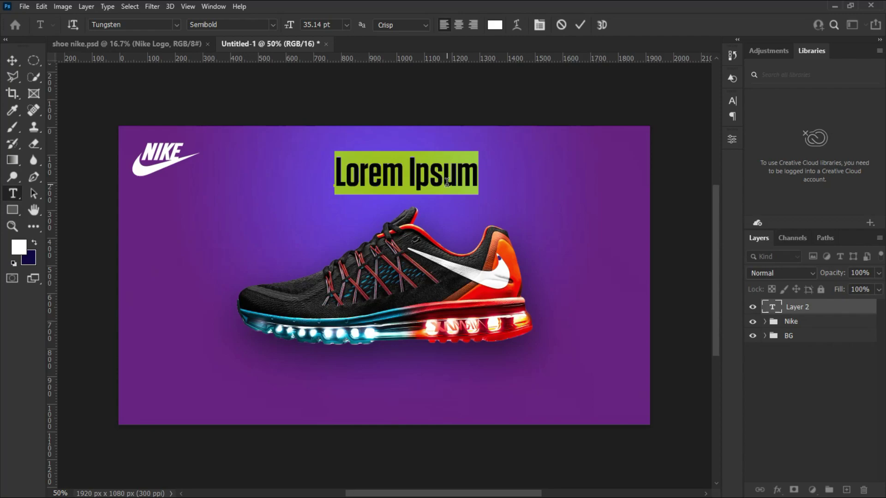
pyautogui.write('1')
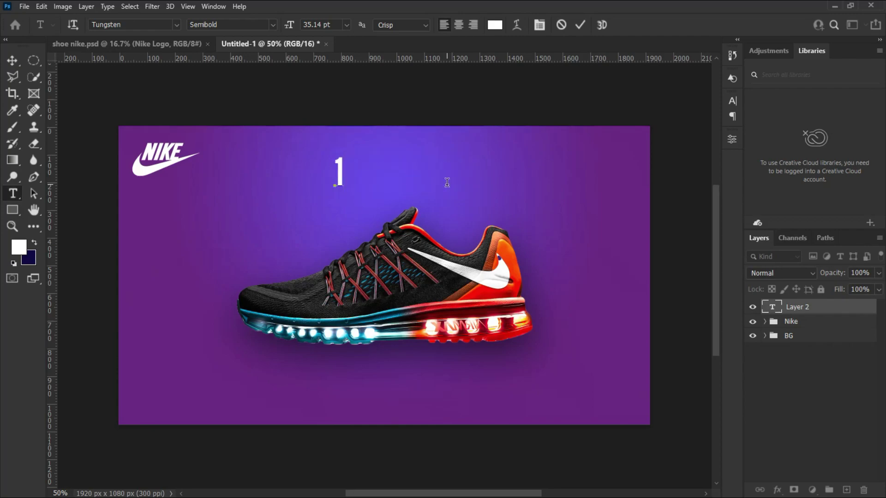
pyautogui.write('77')
pyautogui.hotkey('ctrl', 'Return')
pyautogui.press('v')
# - Set the 177 text's font size to 280 pt and centre it over the shoe
pyautogui.click(733, 100)
pyautogui.click(610, 134)
pyautogui.write('280')
pyautogui.press('Return')
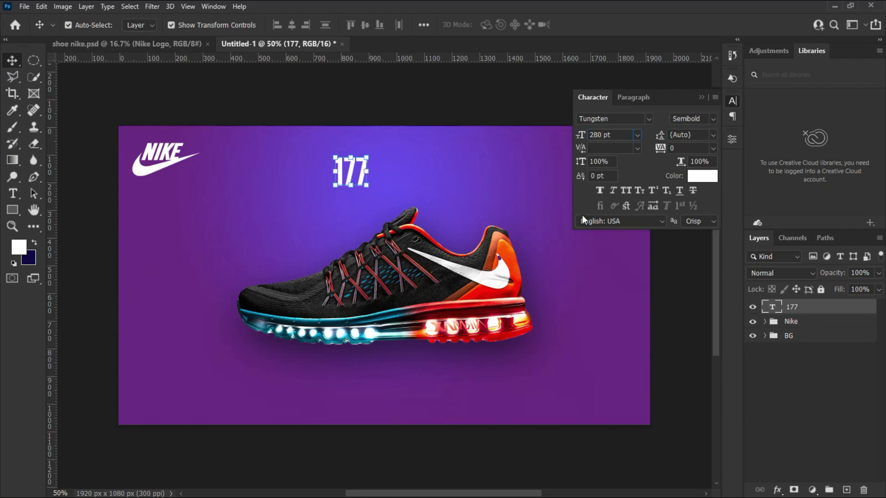
pyautogui.moveTo(292, 350); pyautogui.dragTo(302, 356)
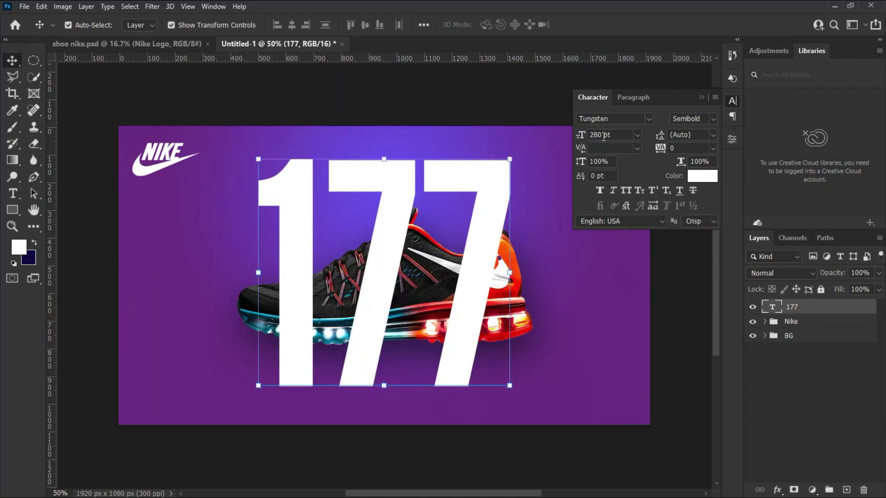
# - Change the large number to 199 and move its layer to the top of the BG group, behind the shoe
pyautogui.doubleClick(498, 211)
pyautogui.press('BackSpace')
pyautogui.press('BackSpace')
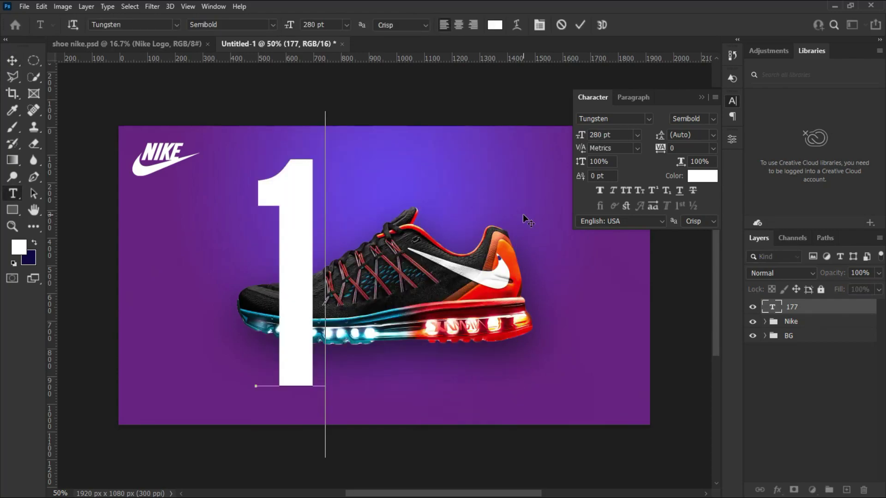
pyautogui.write('99')
pyautogui.hotkey('ctrl', 'Return')
pyautogui.press('v')
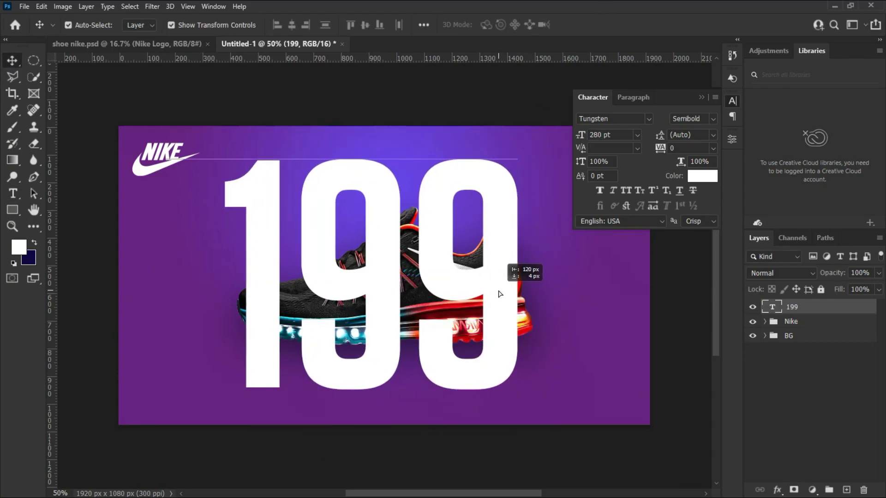
pyautogui.moveTo(808, 311); pyautogui.dragTo(805, 335)
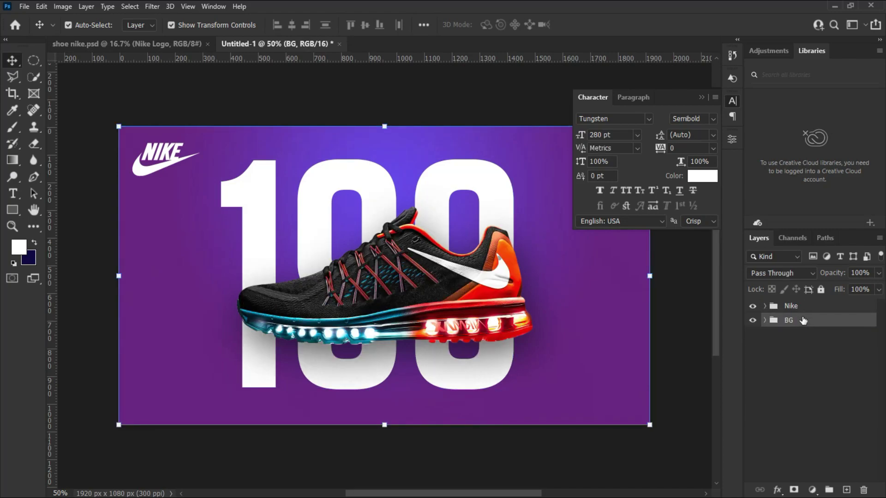
pyautogui.moveTo(494, 172); pyautogui.dragTo(507, 182)
# - Enlarge the 199 text to 300 pt, recentre it behind the shoe and collapse the BG group
pyautogui.doubleClick(604, 135)
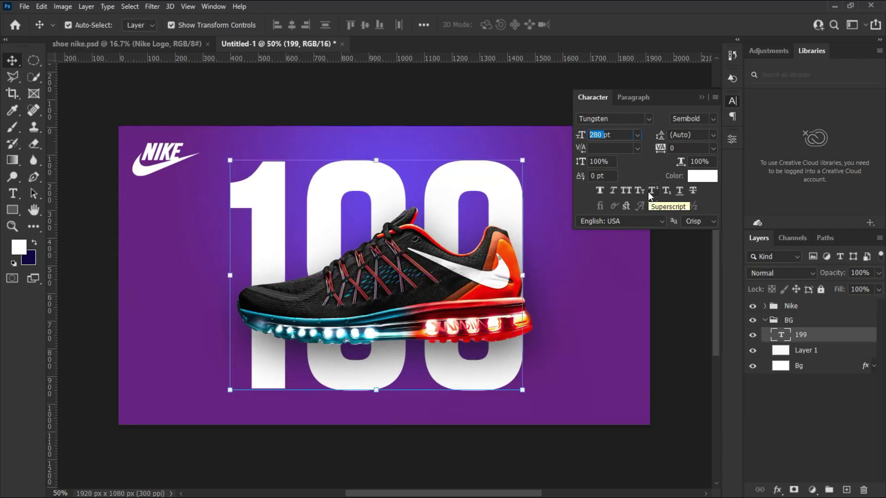
pyautogui.write('290')
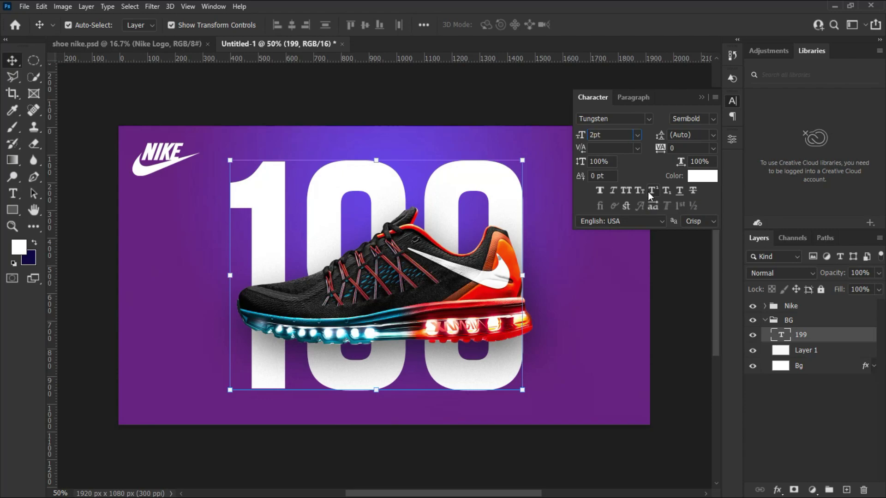
pyautogui.press('Return')
pyautogui.moveTo(518, 184); pyautogui.dragTo(496, 182)
pyautogui.doubleClick(600, 136)
pyautogui.write('300')
pyautogui.moveTo(492, 180); pyautogui.dragTo(495, 182)
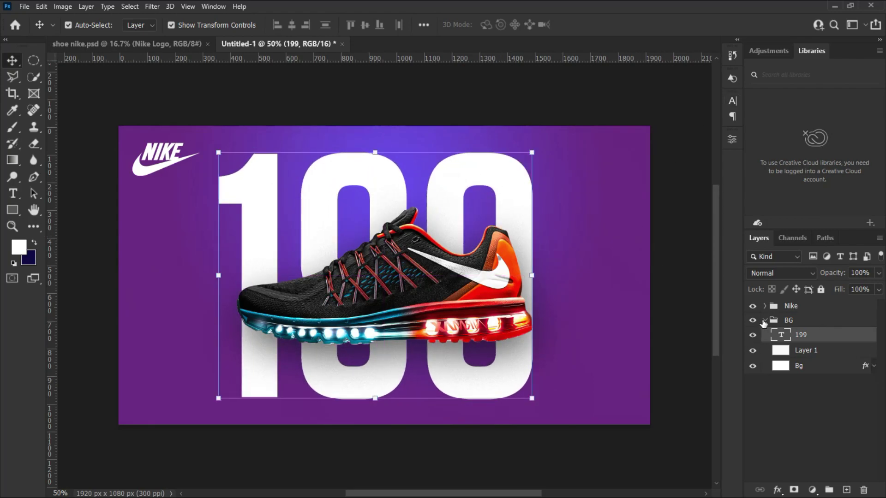
pyautogui.click(765, 321)
pyautogui.click(791, 306)
pyautogui.click(103, 323)
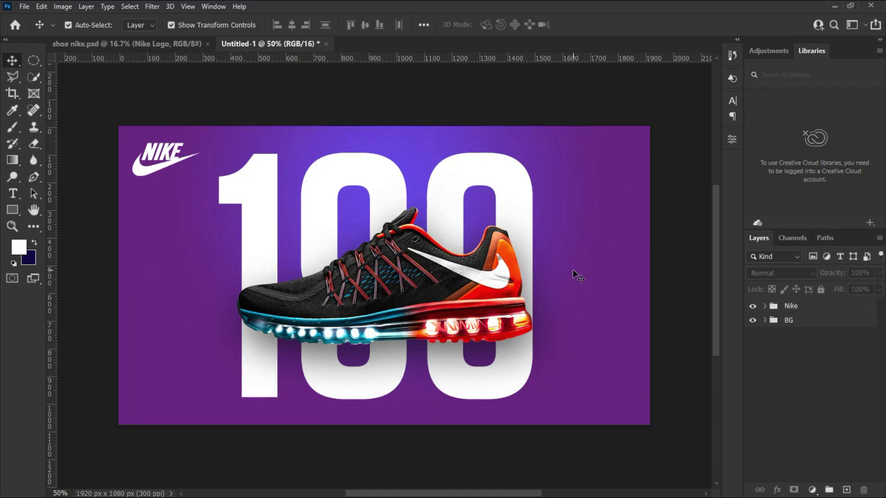
# - Make a circular selection about 315 px wide right of the shoe and brush its left side with #4300ff on a new layer
pyautogui.click(32, 61)
pyautogui.moveTo(558, 196); pyautogui.dragTo(603, 332)
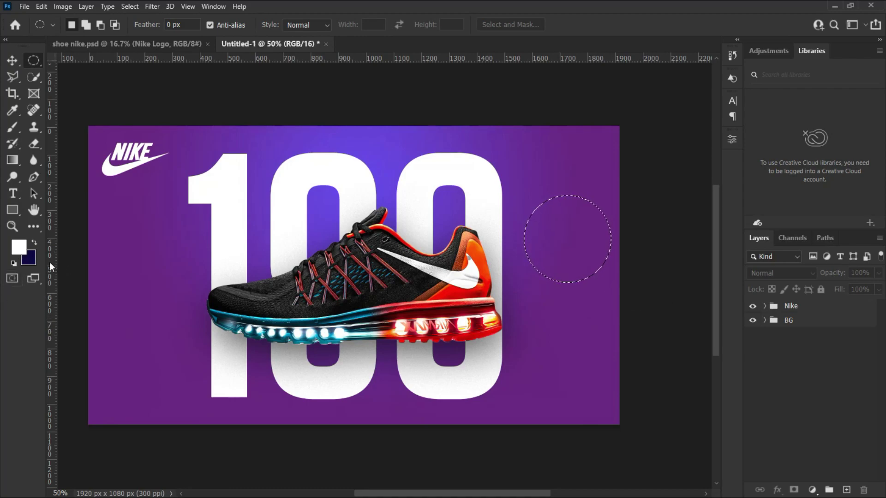
pyautogui.click(21, 249)
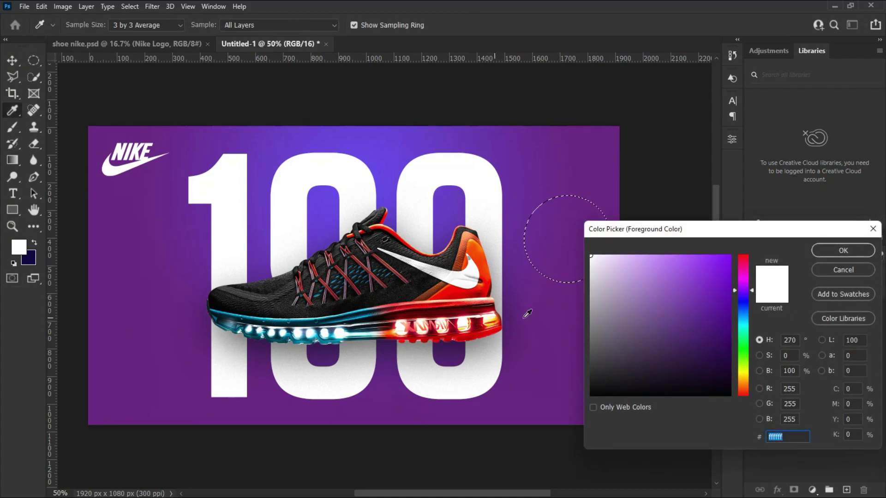
pyautogui.click(407, 144)
pyautogui.write('4200ff')
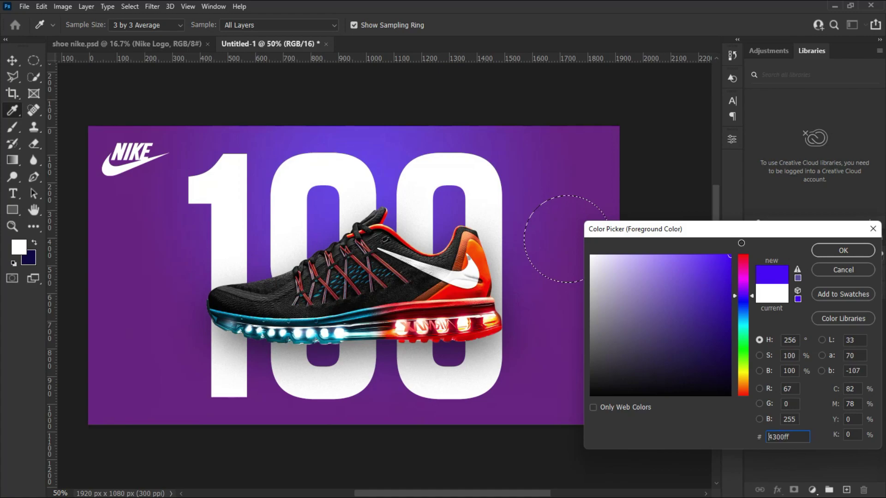
pyautogui.click(838, 251)
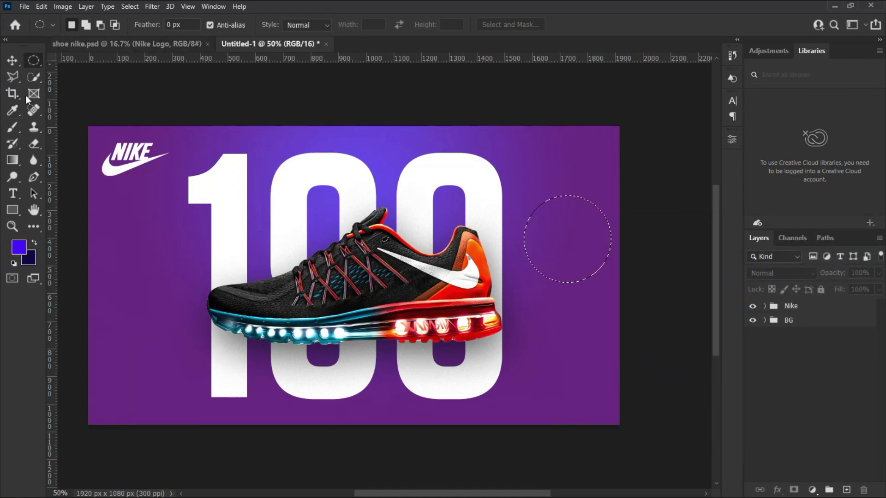
pyautogui.click(19, 130)
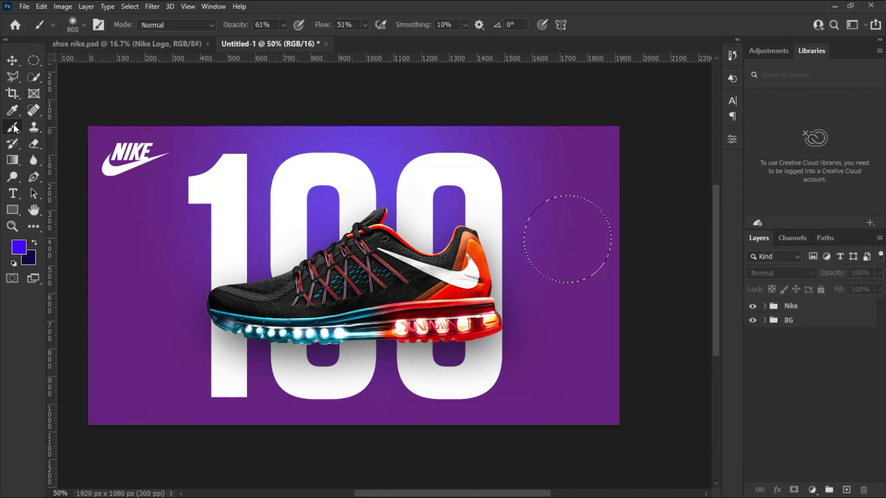
pyautogui.click(848, 490)
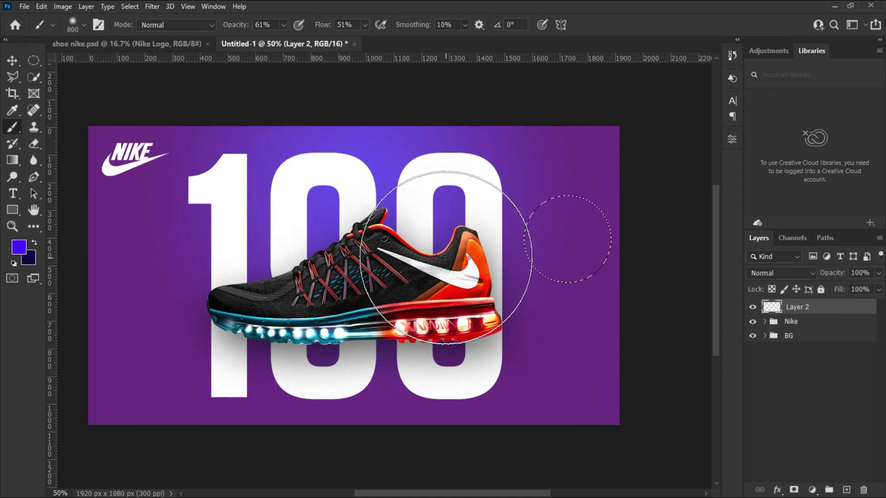
pyautogui.moveTo(347, 263)
pyautogui.mouseDown()
pyautogui.moveTo(475, 188)
pyautogui.moveTo(534, 247)
pyautogui.moveTo(477, 293)
pyautogui.moveTo(469, 227)
pyautogui.moveTo(485, 198)
pyautogui.mouseUp()
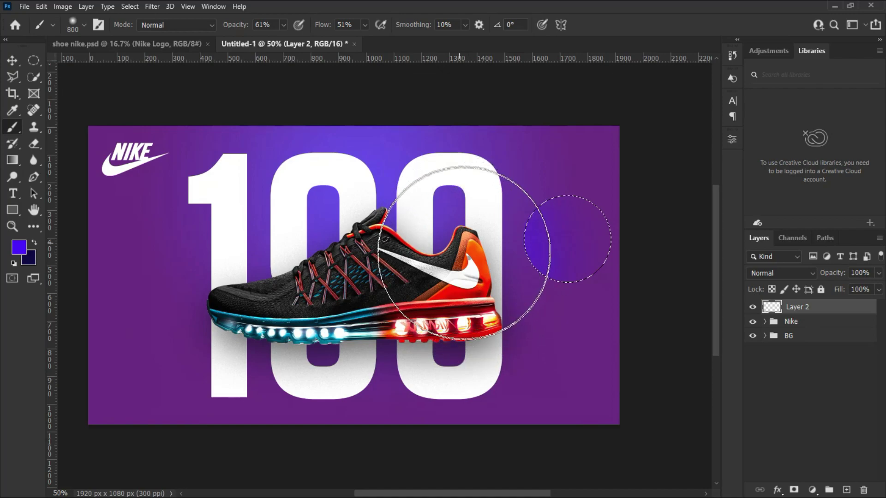
# - Pick an orange foreground colour and brush it softly over the upper-right side of the selected circle
pyautogui.click(19, 247)
pyautogui.moveTo(743, 377); pyautogui.dragTo(743, 383)
pyautogui.moveTo(721, 261); pyautogui.dragTo(727, 241)
pyautogui.click(840, 251)
pyautogui.press('b')
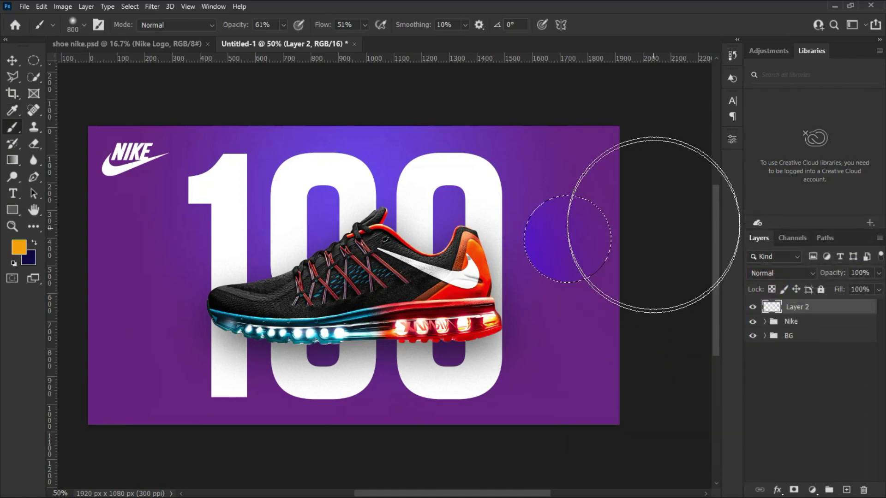
pyautogui.moveTo(652, 158)
pyautogui.mouseDown()
pyautogui.moveTo(670, 205)
pyautogui.moveTo(639, 168)
pyautogui.mouseUp()
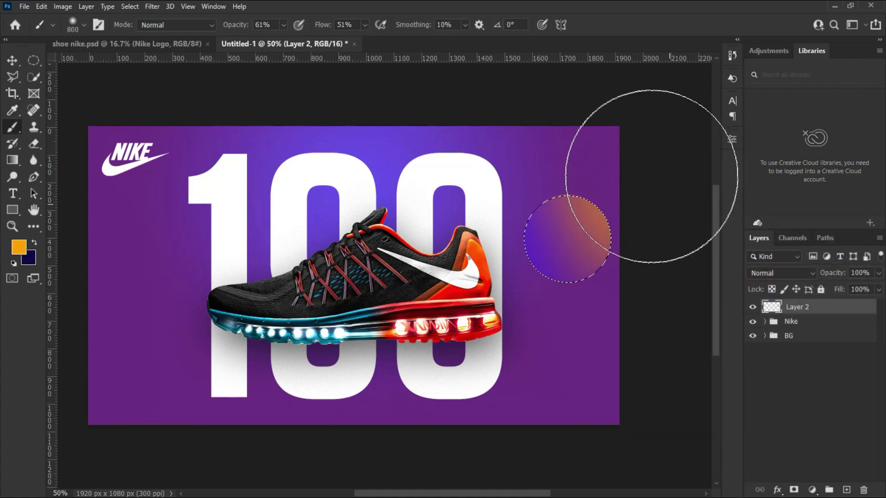
# - Deselect the circle and move it about 20 px up and to the left
pyautogui.click(15, 59)
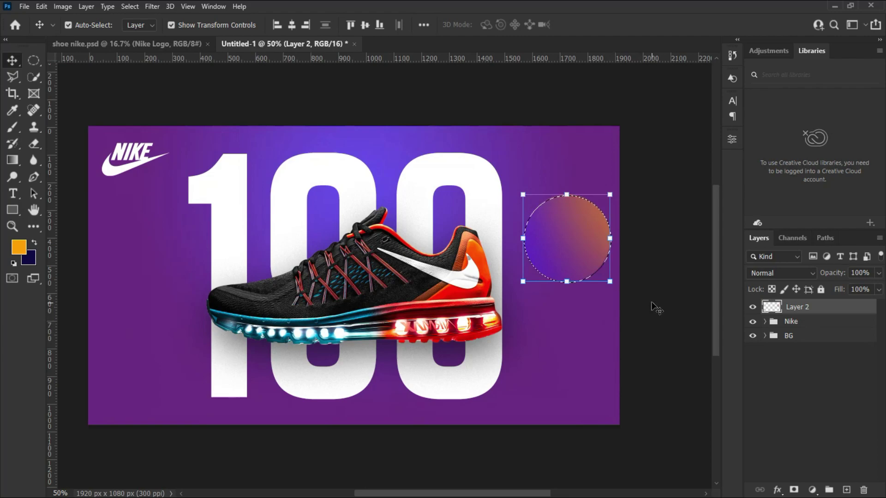
pyautogui.click(650, 314)
pyautogui.hotkey('ctrl', 'd')
pyautogui.moveTo(570, 264)
pyautogui.mouseDown()
pyautogui.moveTo(571, 301)
pyautogui.moveTo(563, 249)
pyautogui.mouseUp()
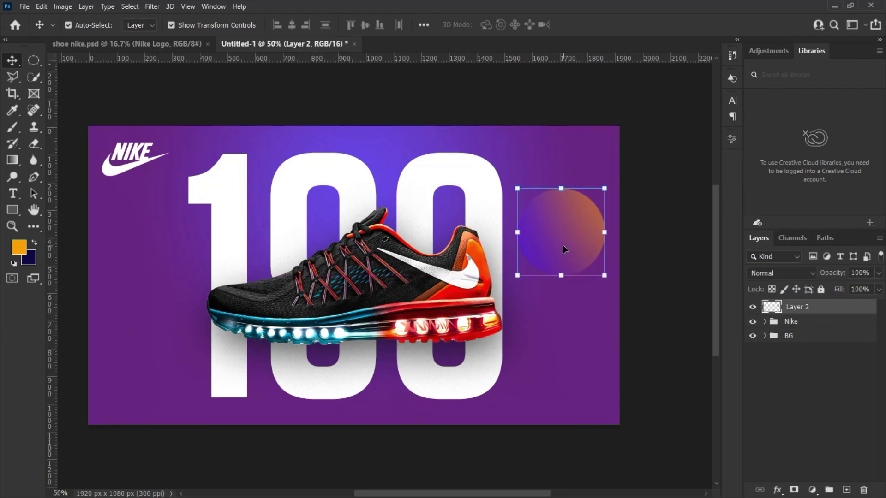
# - Scale the gradient circle to about 229% and move it over the shoe's heel toward the banner's lower-right area
pyautogui.click(517, 275)
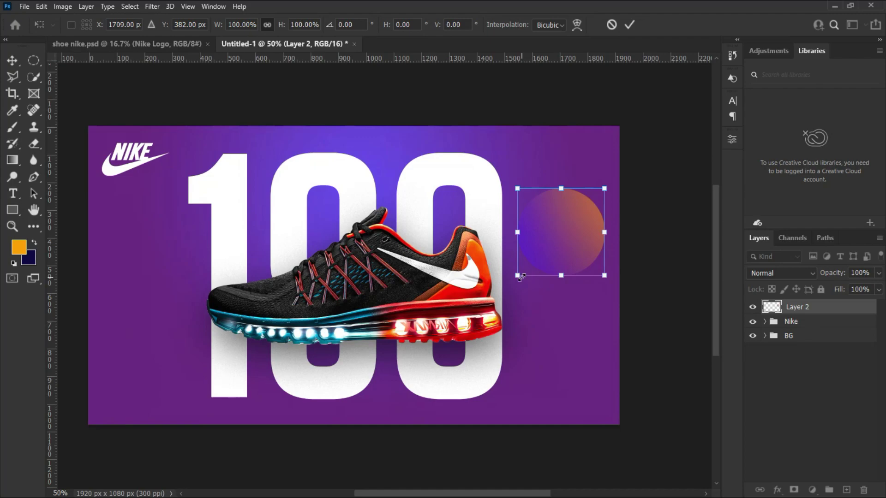
pyautogui.moveTo(517, 275); pyautogui.dragTo(381, 367)
pyautogui.moveTo(553, 307); pyautogui.dragTo(535, 326)
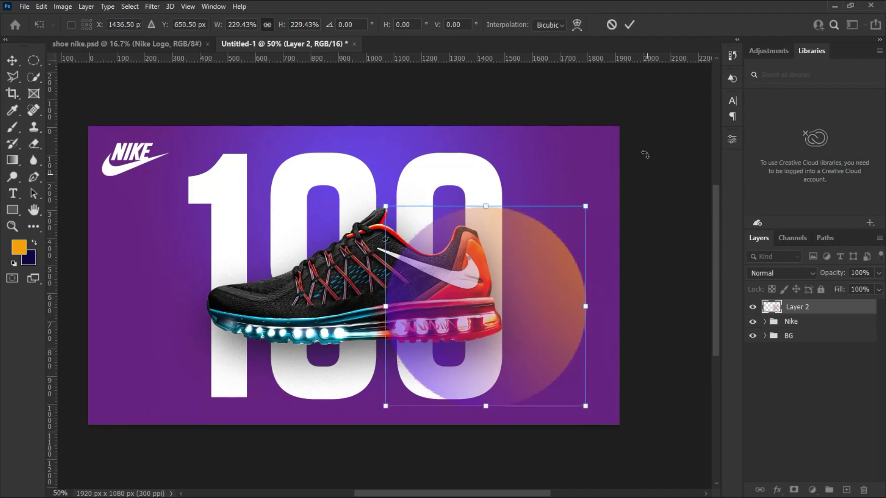
pyautogui.click(630, 24)
# - Move the circle's layer into the BG group, directly below the 199 text layer
pyautogui.moveTo(810, 310); pyautogui.dragTo(813, 345)
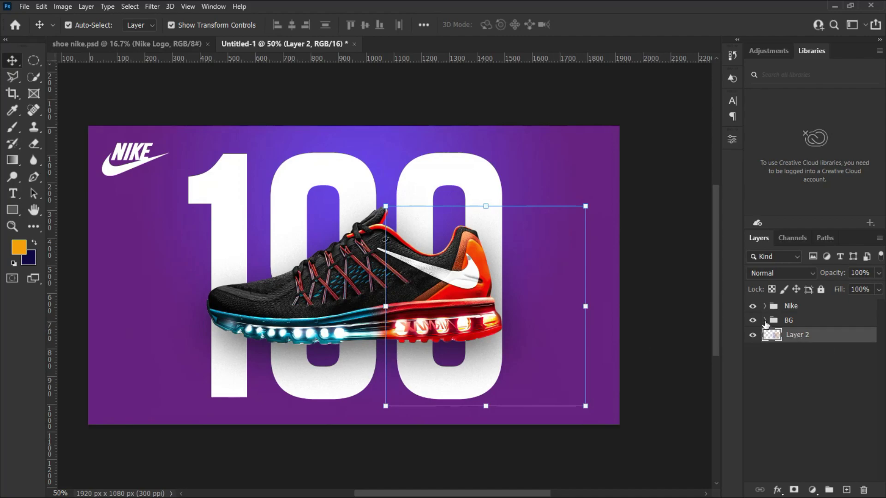
pyautogui.click(765, 321)
pyautogui.moveTo(808, 383); pyautogui.dragTo(807, 348)
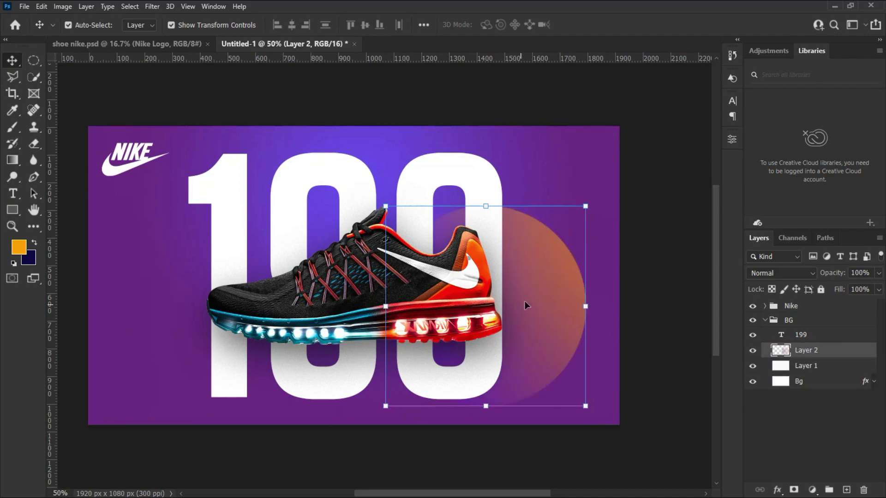
pyautogui.click(652, 245)
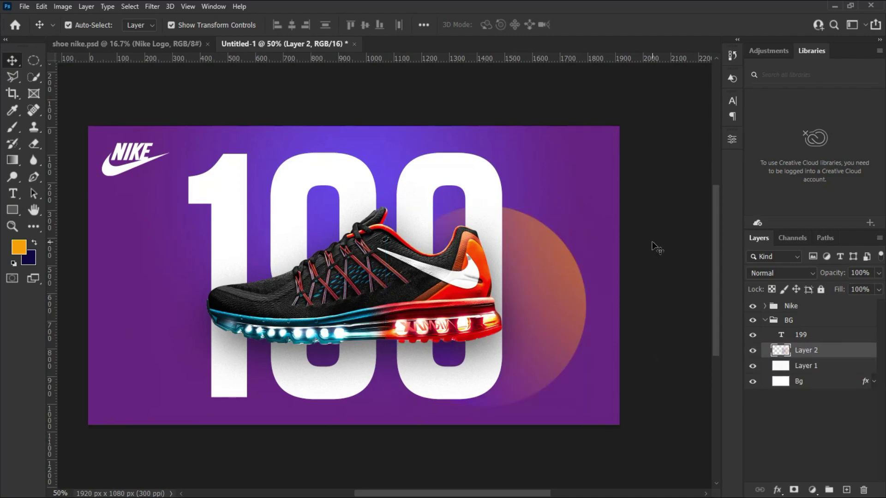
pyautogui.click(531, 290)
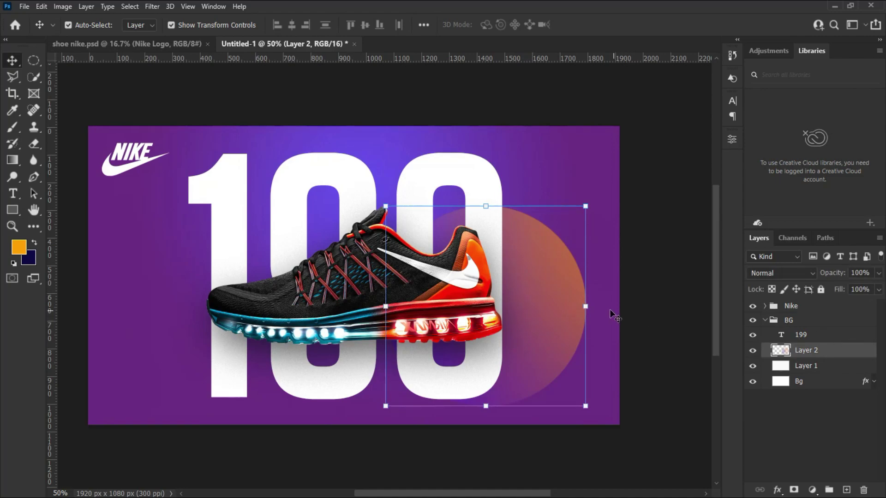
# - Duplicate the gradient circle, scale the copy down and place it behind the Nike logo in the banner's upper-left corner
pyautogui.moveTo(561, 298); pyautogui.dragTo(247, 219)
pyautogui.hotkey('ctrl', 't')
pyautogui.moveTo(248, 307); pyautogui.dragTo(155, 185)
pyautogui.click(630, 24)
# - Duplicate the circle behind the logo, shrink the copy and place it beside the upper right of the 199 text
pyautogui.moveTo(132, 249); pyautogui.dragTo(559, 167)
pyautogui.hotkey('ctrl', 't')
pyautogui.moveTo(538, 146); pyautogui.dragTo(538, 180)
pyautogui.press('Return')
# - Nudge the large circle slightly down and collapse the BG group, making the Nike group the active layer
pyautogui.moveTo(549, 284); pyautogui.dragTo(547, 296)
pyautogui.click(793, 350)
pyautogui.click(765, 321)
pyautogui.click(791, 306)
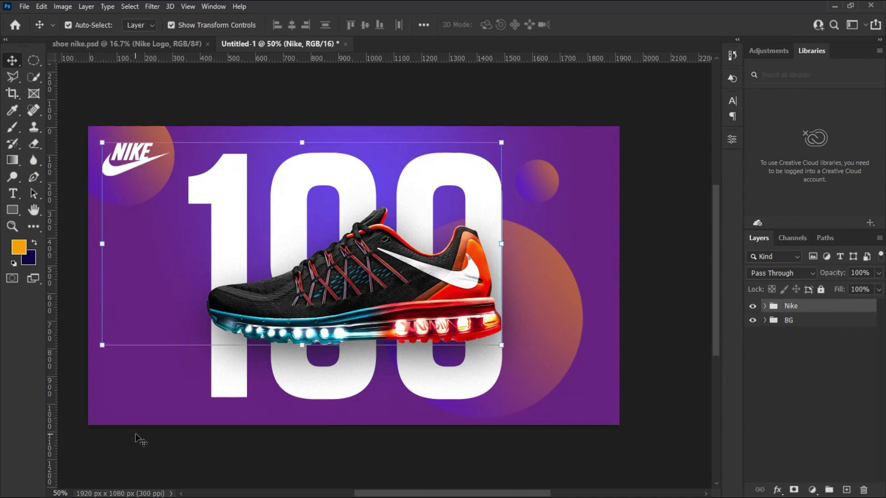
# - Draw a rectangle about 470 x 270 px across the banner's left edge and fill it with the blue #4300ff
pyautogui.click(138, 438)
pyautogui.press('u')
pyautogui.moveTo(86, 249); pyautogui.dragTo(149, 286)
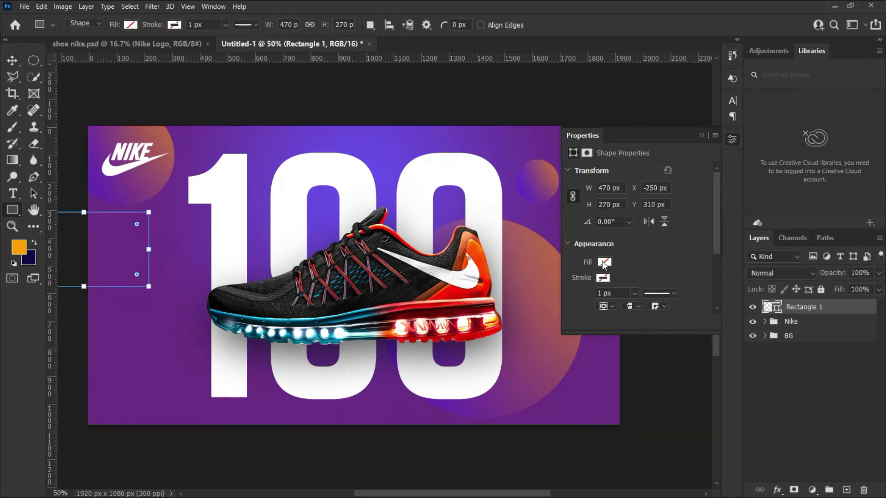
pyautogui.click(604, 262)
pyautogui.click(584, 325)
# - Resize the rectangle and place it against the banner's left edge below the Nike logo, extending slightly past the canvas
pyautogui.press('v')
pyautogui.moveTo(114, 261); pyautogui.dragTo(198, 276)
pyautogui.hotkey('ctrl', 't')
pyautogui.click(630, 24)
pyautogui.click(76, 336)
pyautogui.click(700, 136)
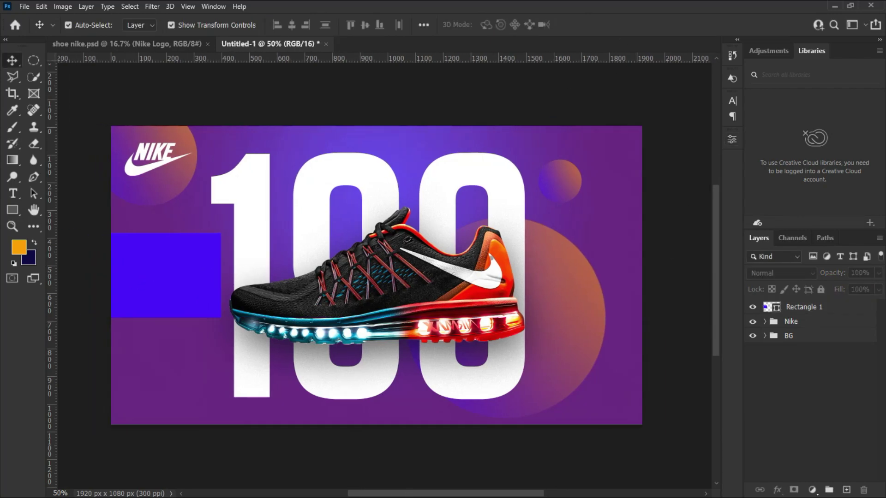
# - Sample the pink-red #ff355b swatch in shoe nike.psd as the foreground colour and return to the banner document
pyautogui.click(157, 44)
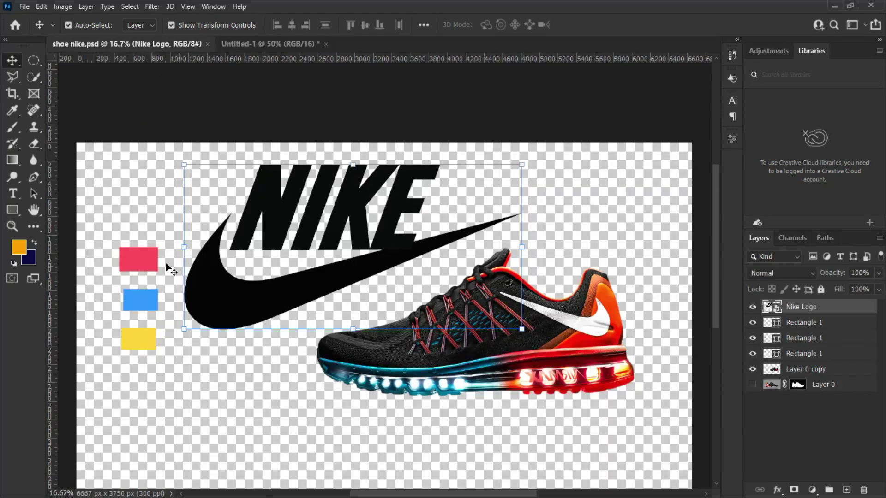
pyautogui.click(21, 249)
pyautogui.click(134, 255)
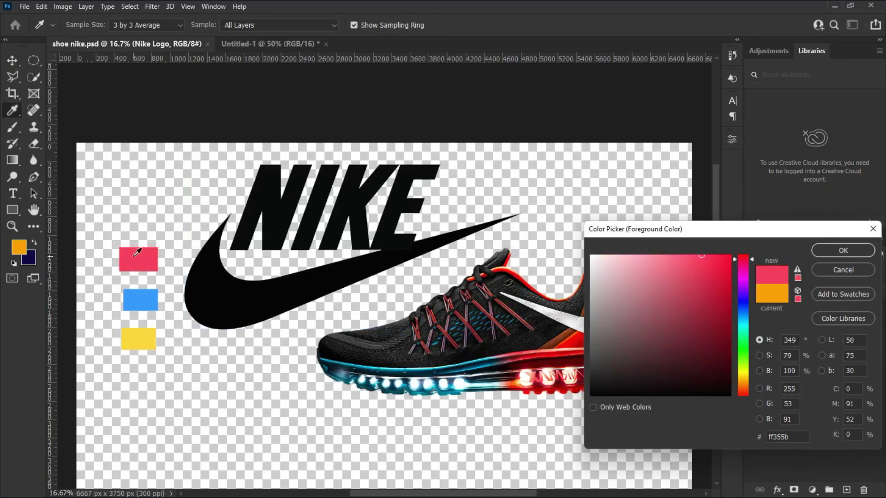
pyautogui.click(841, 251)
pyautogui.press('v')
pyautogui.click(245, 41)
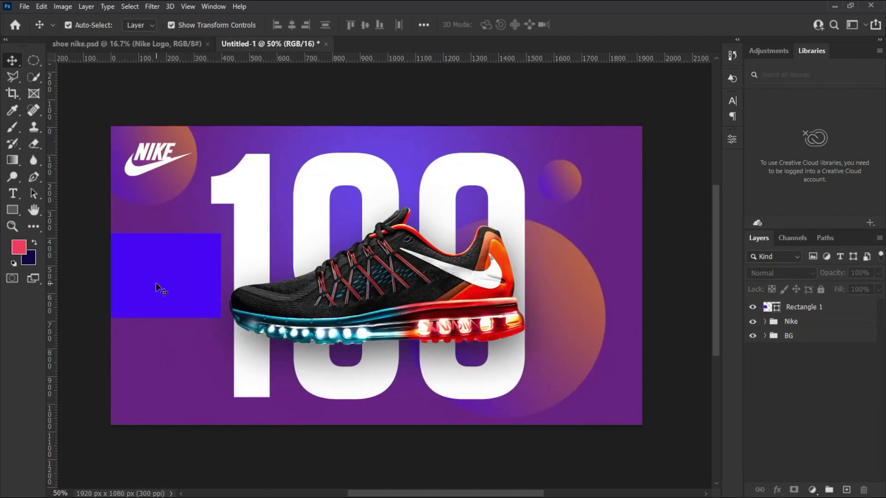
# - Change the rectangle's fill to the pink-red foreground colour #ff355b
pyautogui.click(160, 272)
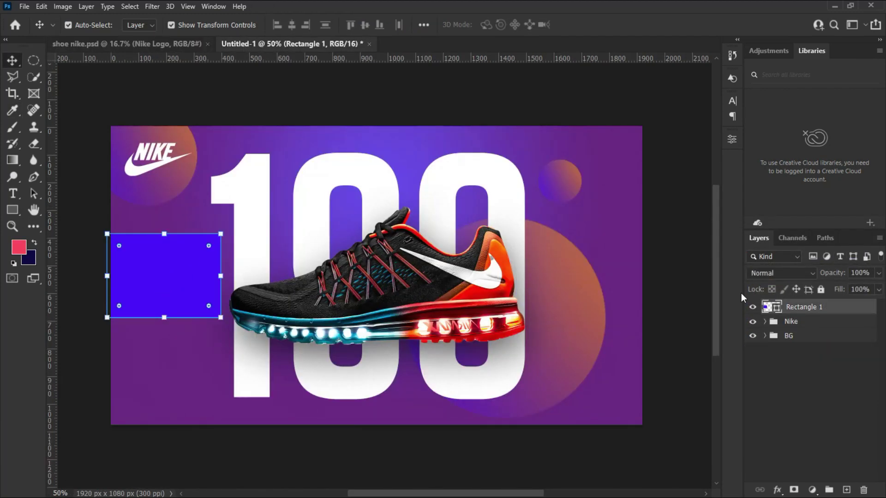
pyautogui.doubleClick(768, 308)
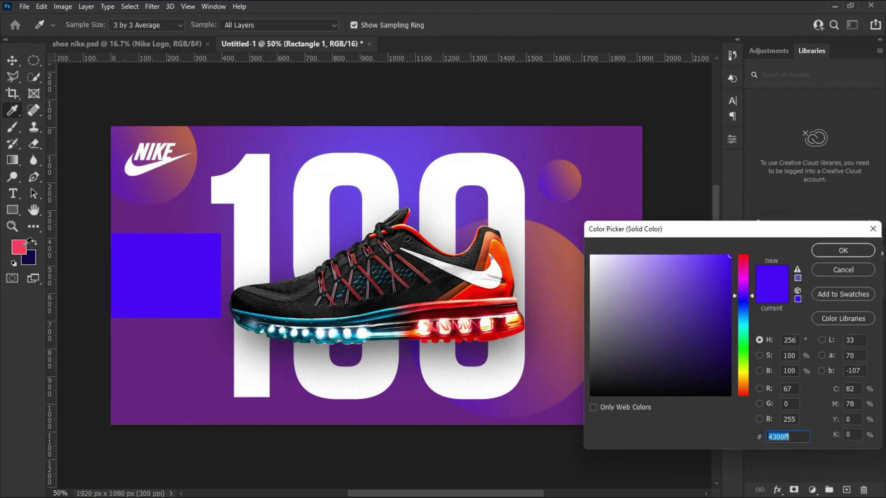
pyautogui.click(27, 243)
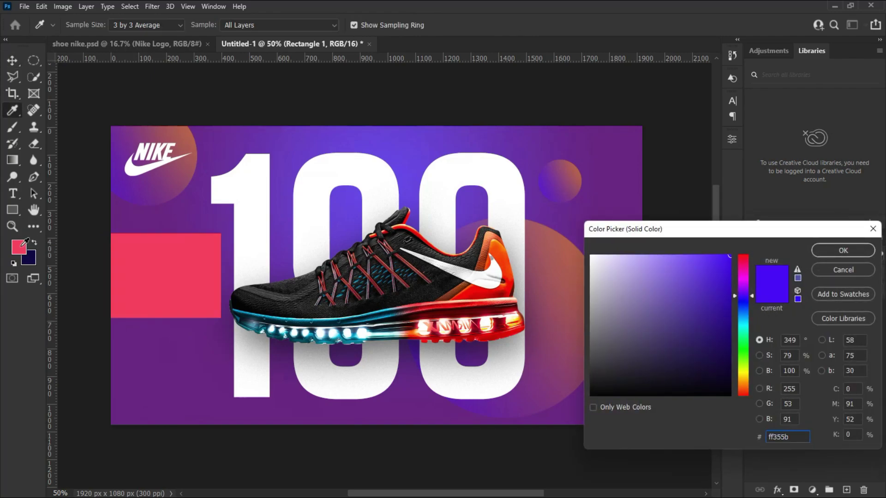
pyautogui.click(843, 251)
pyautogui.press('v')
pyautogui.click(78, 207)
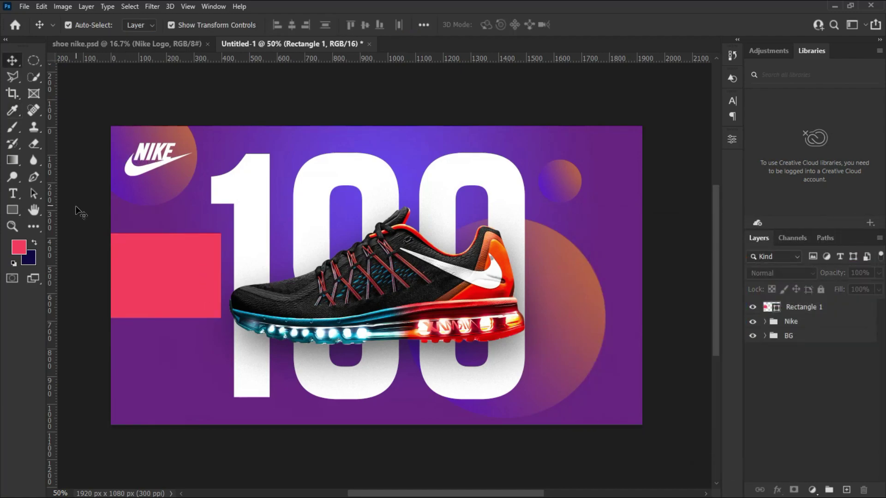
# - Duplicate the rectangle twice downward so the three overlap in a column along the banner's left edge
pyautogui.click(165, 280)
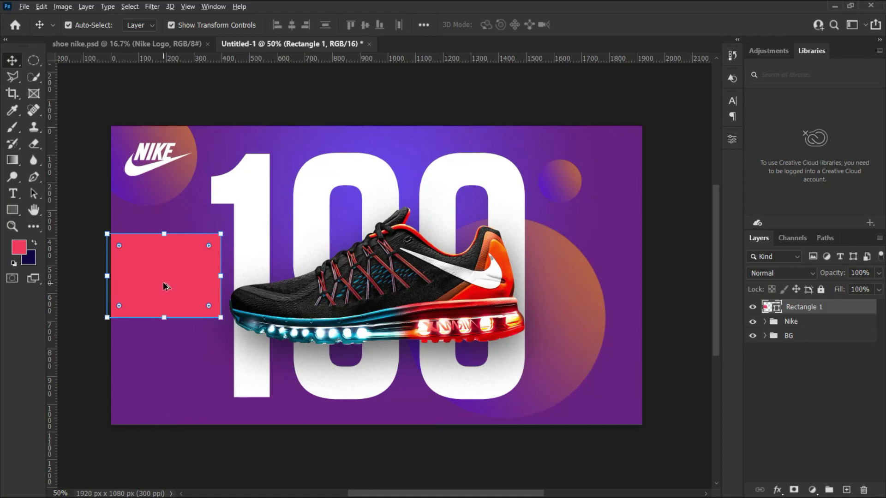
pyautogui.moveTo(164, 283); pyautogui.dragTo(154, 347)
pyautogui.click(88, 350)
pyautogui.click(151, 348)
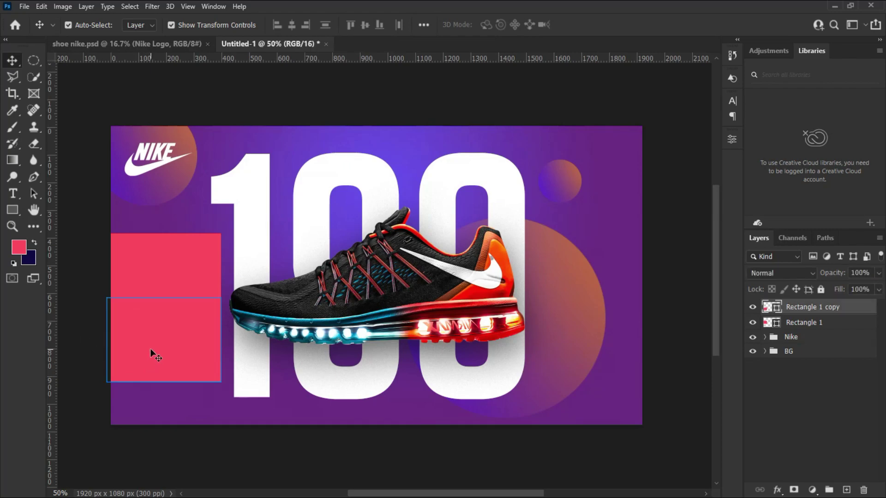
pyautogui.moveTo(150, 356); pyautogui.dragTo(154, 434)
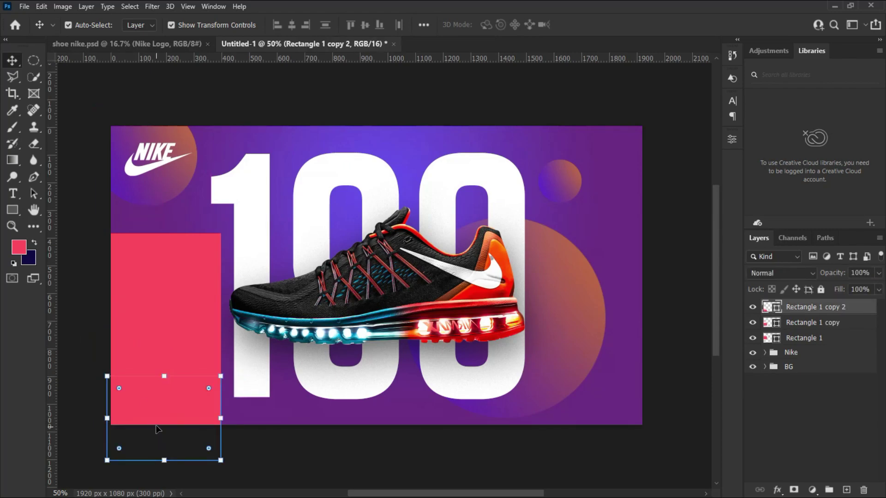
pyautogui.click(96, 354)
# - Reorder the rectangle layers so Rectangle 1 is on top, followed by Rectangle 1 copy and Rectangle 1 copy 2
pyautogui.click(161, 260)
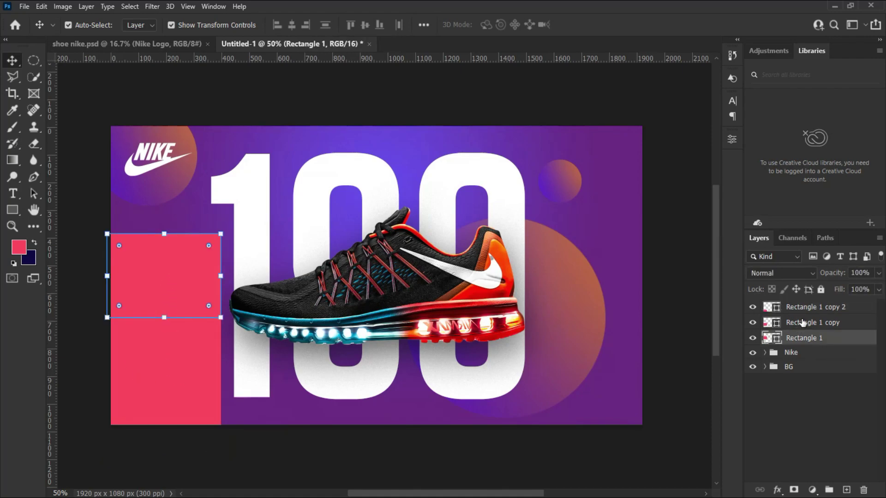
pyautogui.moveTo(805, 337); pyautogui.dragTo(803, 303)
pyautogui.click(171, 344)
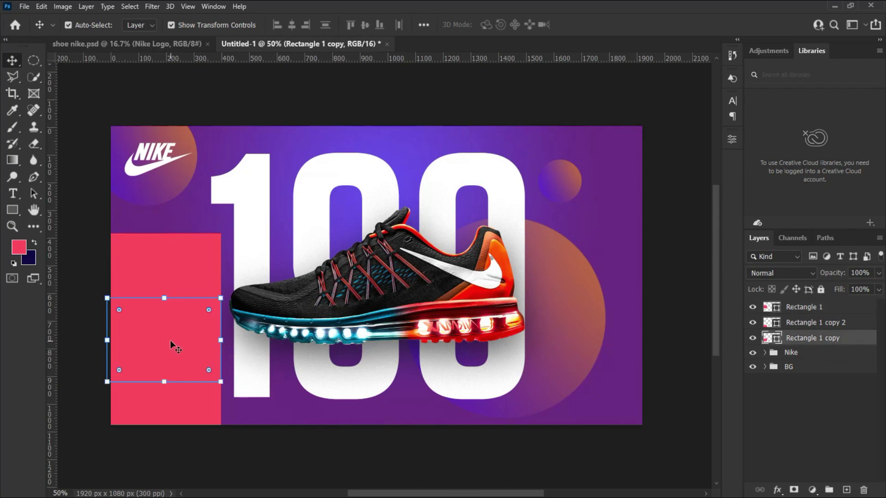
pyautogui.moveTo(809, 344); pyautogui.dragTo(817, 329)
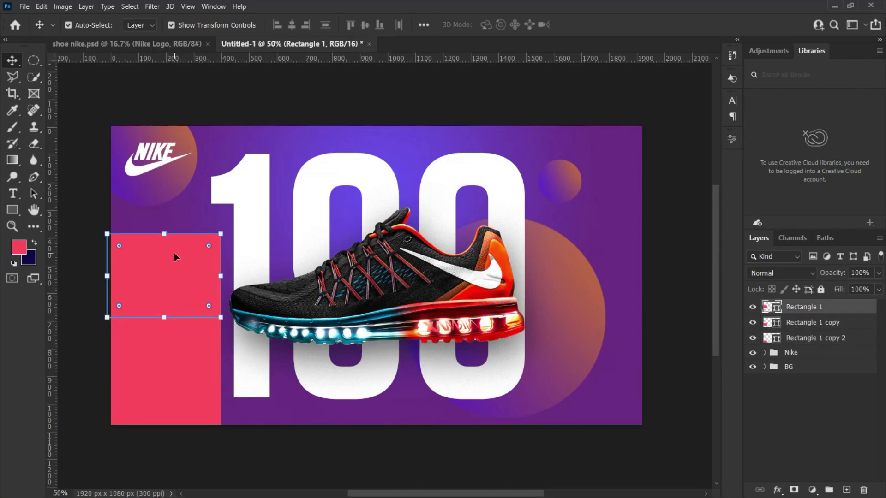
# - Sample the blue #3599ff swatch in shoe nike.psd and fill the banner's middle rectangle with it
pyautogui.click(147, 44)
pyautogui.click(124, 300)
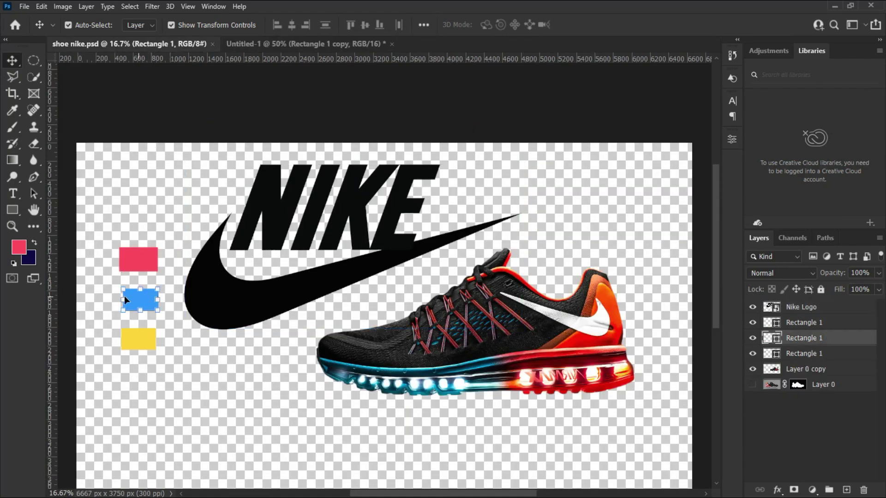
pyautogui.click(21, 248)
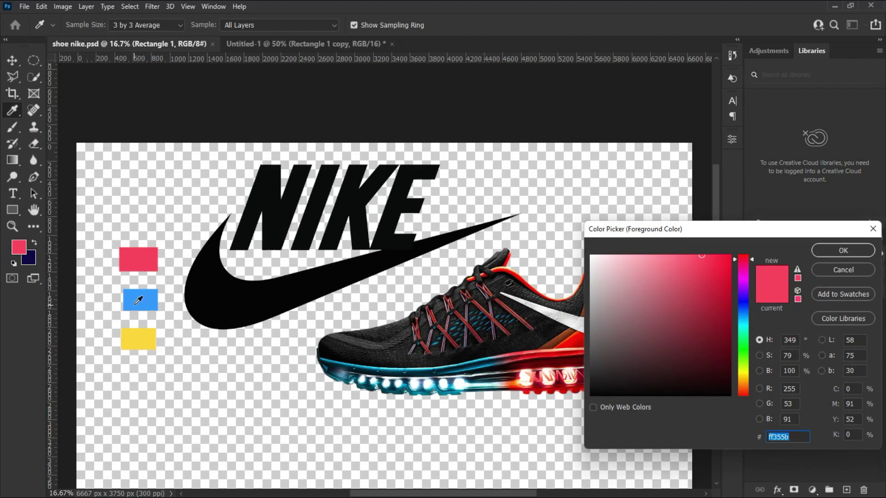
pyautogui.click(135, 303)
pyautogui.click(837, 250)
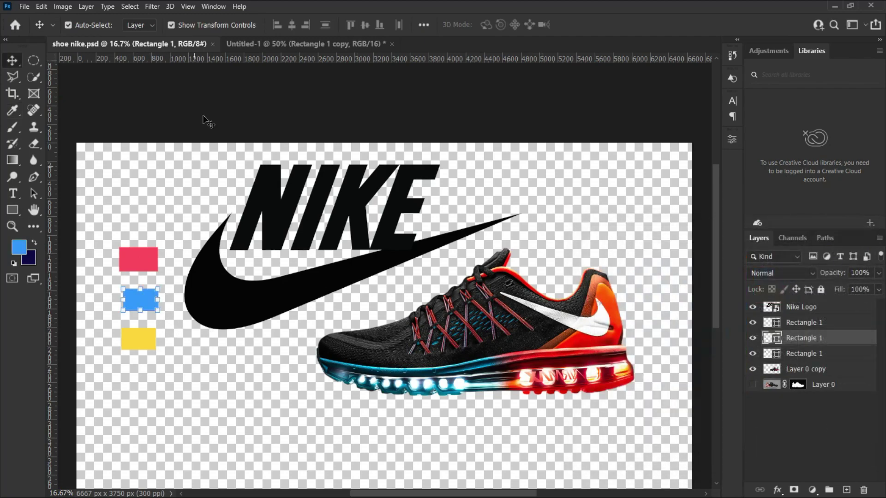
pyautogui.click(285, 44)
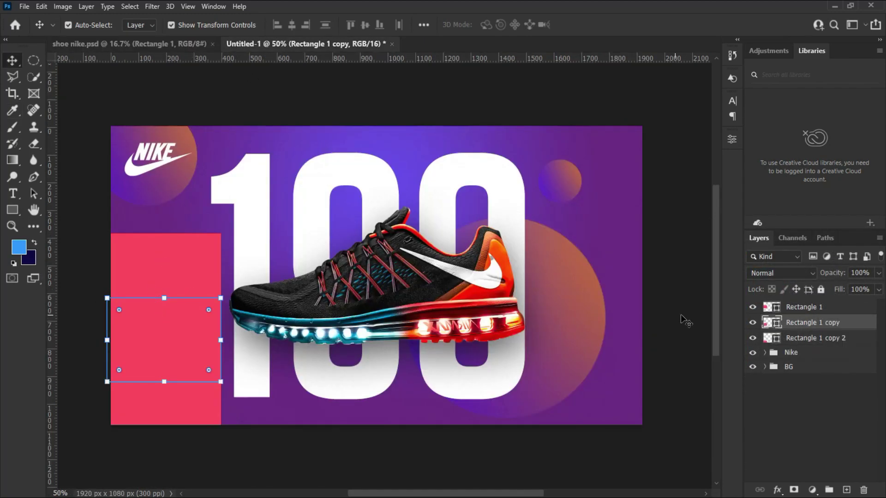
pyautogui.doubleClick(766, 325)
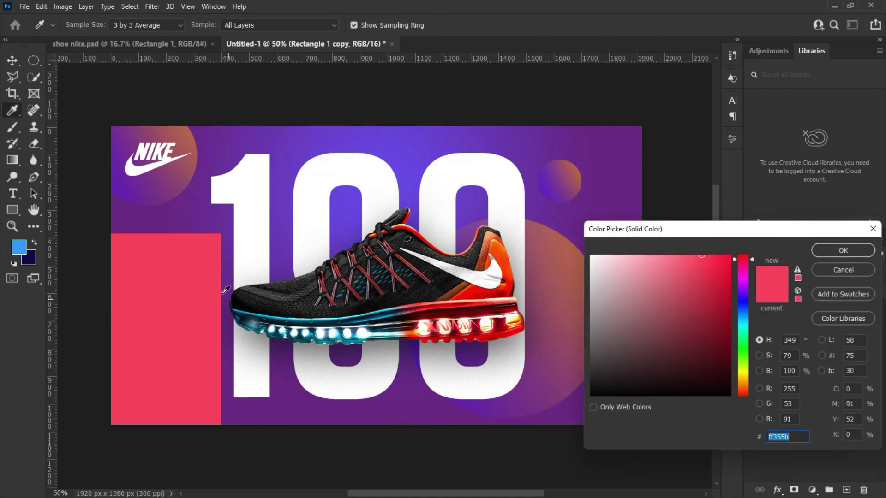
pyautogui.click(21, 244)
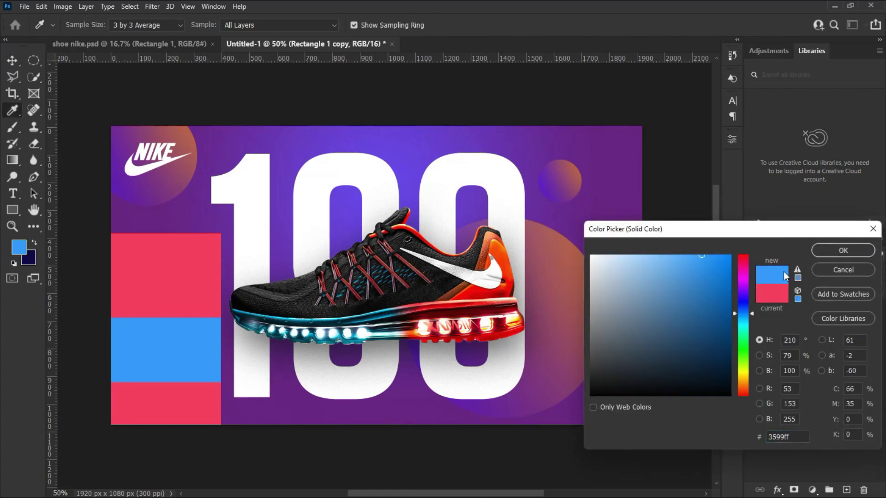
pyautogui.click(843, 250)
# - Sample the yellow #ffd735 swatch in shoe nike.psd and fill the banner's lowest rectangle with it
pyautogui.click(177, 403)
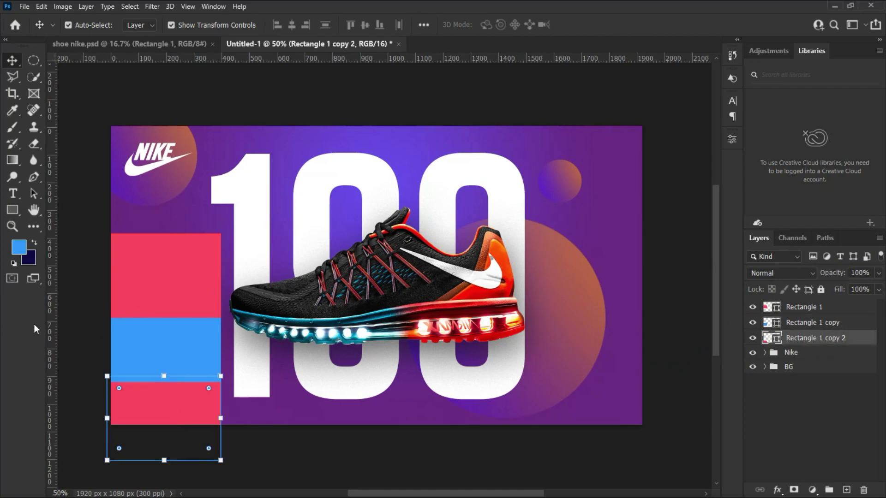
pyautogui.click(75, 43)
pyautogui.click(19, 247)
pyautogui.click(143, 337)
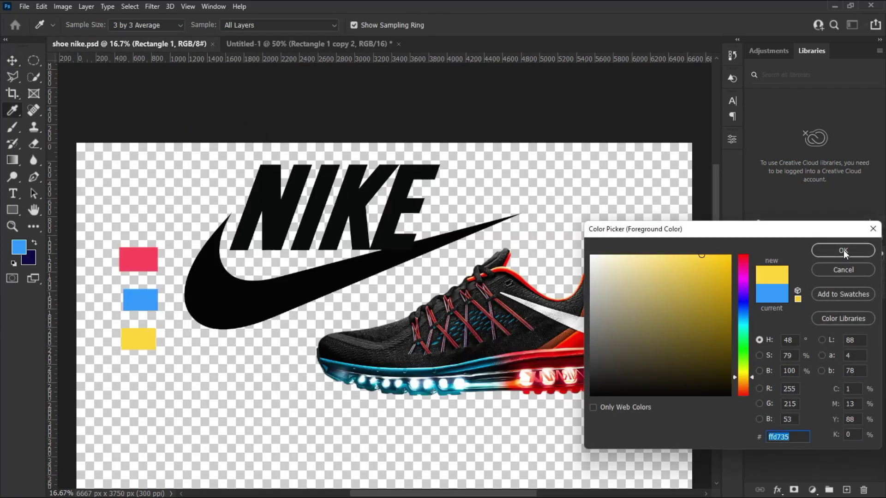
pyautogui.click(843, 250)
pyautogui.hotkey('ctrl', 'Tab')
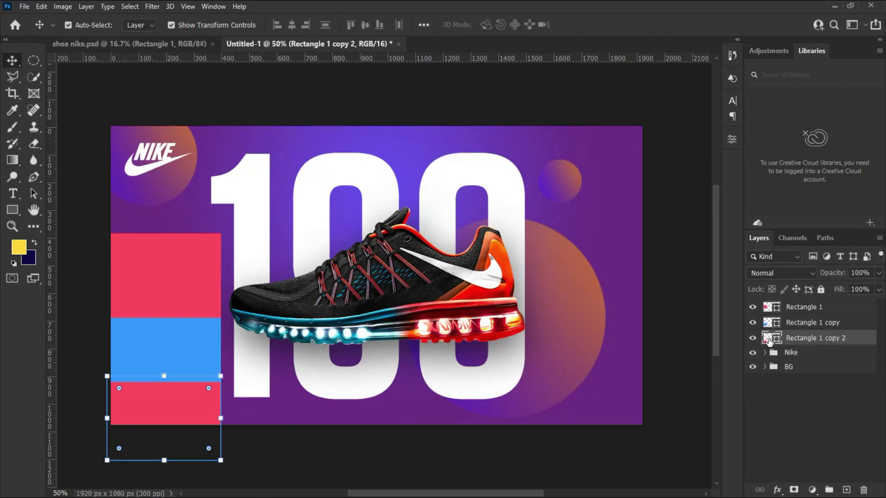
pyautogui.doubleClick(769, 339)
pyautogui.click(19, 246)
pyautogui.click(843, 250)
# - Nudge the stacked rectangles vertically to even out the visible blue and yellow bands, then deselect them
pyautogui.click(142, 292)
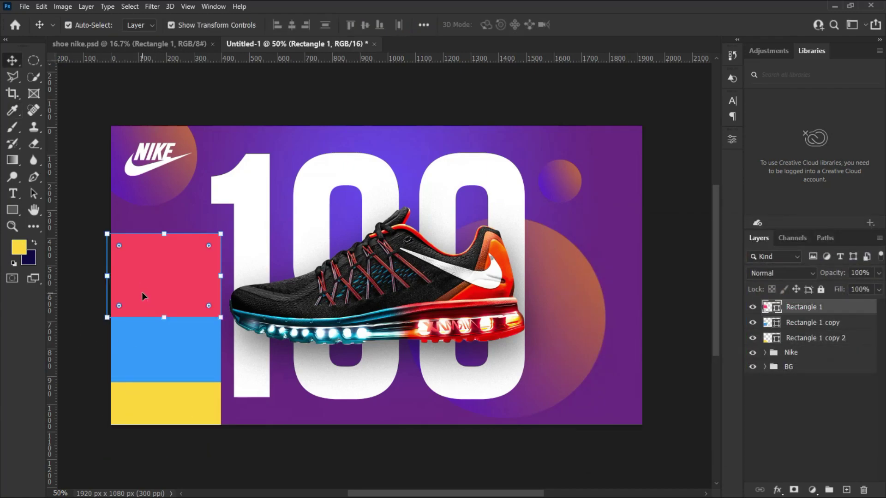
pyautogui.click(172, 355)
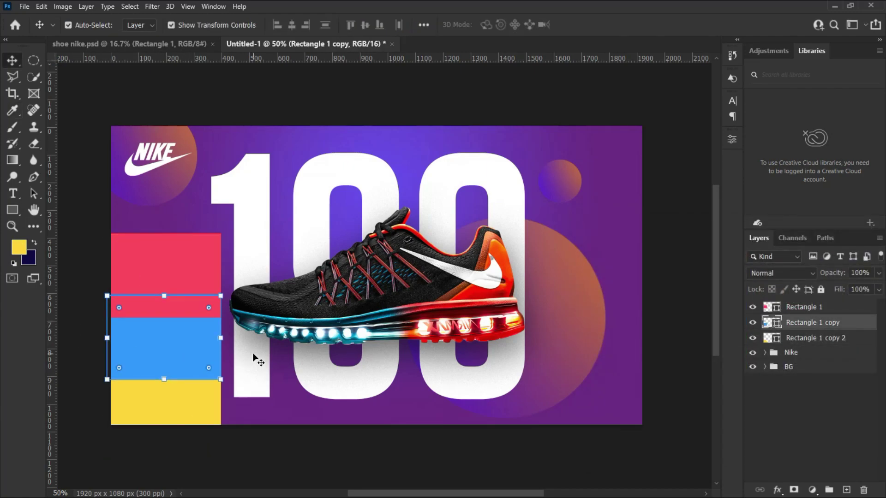
pyautogui.click(162, 396)
pyautogui.click(171, 283)
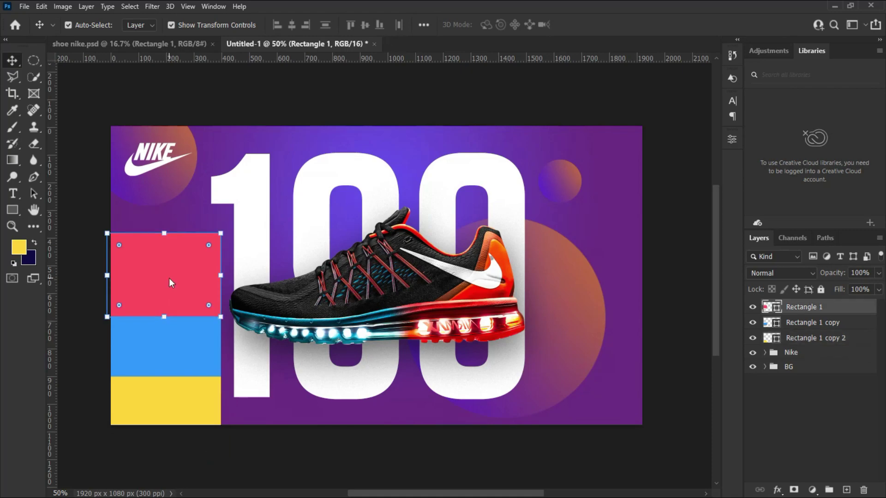
pyautogui.click(92, 326)
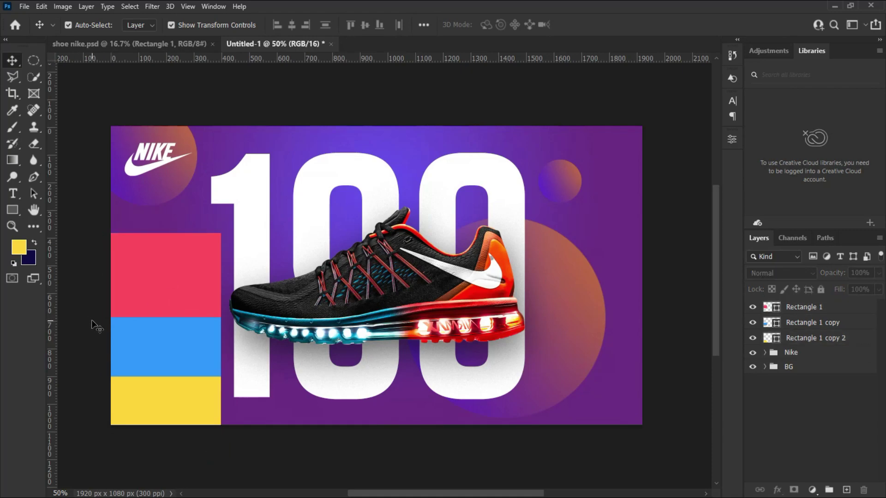
# - Add a Multiply drop shadow to the pink rectangle with 50% opacity and 25 px distance
pyautogui.click(165, 283)
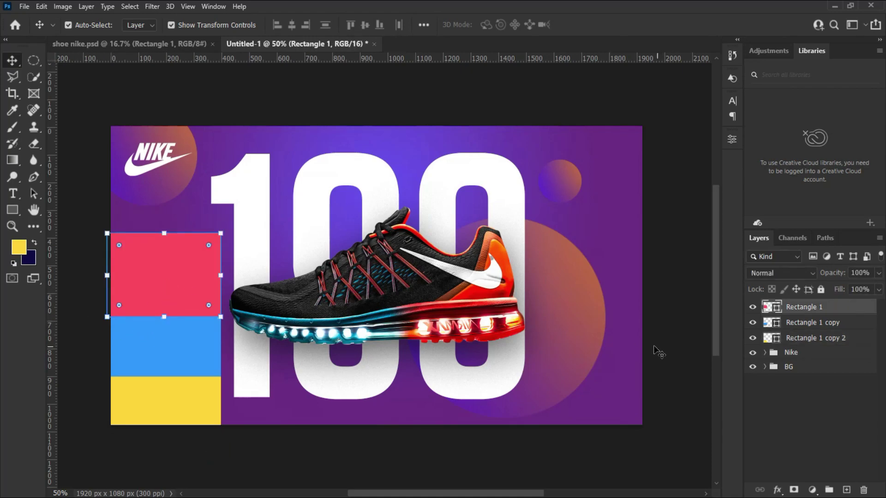
pyautogui.click(777, 490)
pyautogui.click(794, 488)
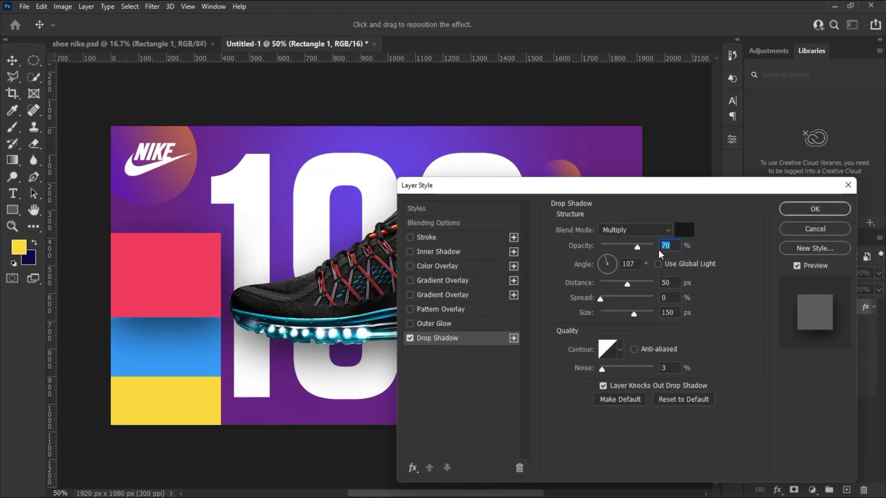
pyautogui.write('50')
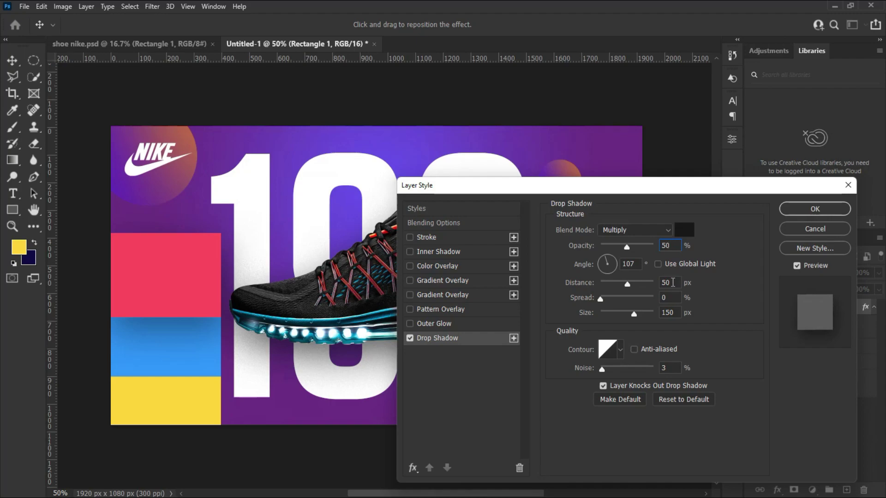
pyautogui.doubleClick(672, 283)
pyautogui.write('25')
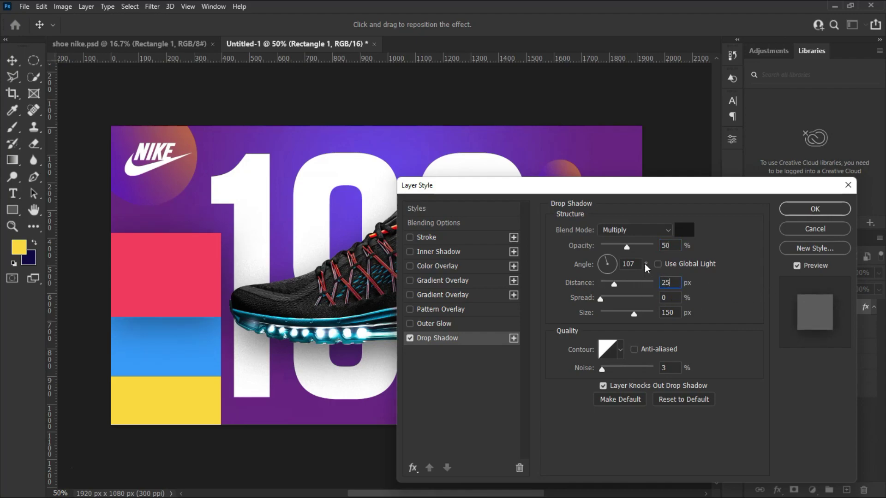
pyautogui.click(815, 208)
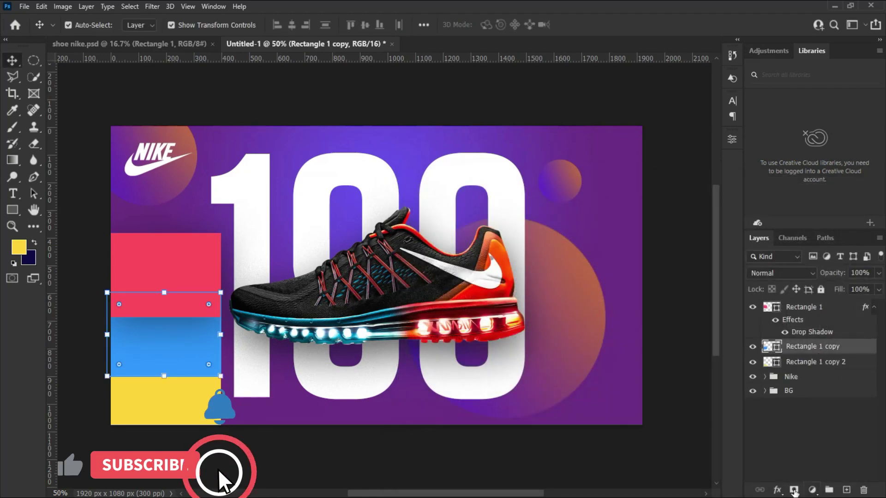
# - Add a drop shadow with the same 50% opacity and 25 px distance to the blue rectangle, then deselect it
pyautogui.click(778, 491)
pyautogui.click(793, 485)
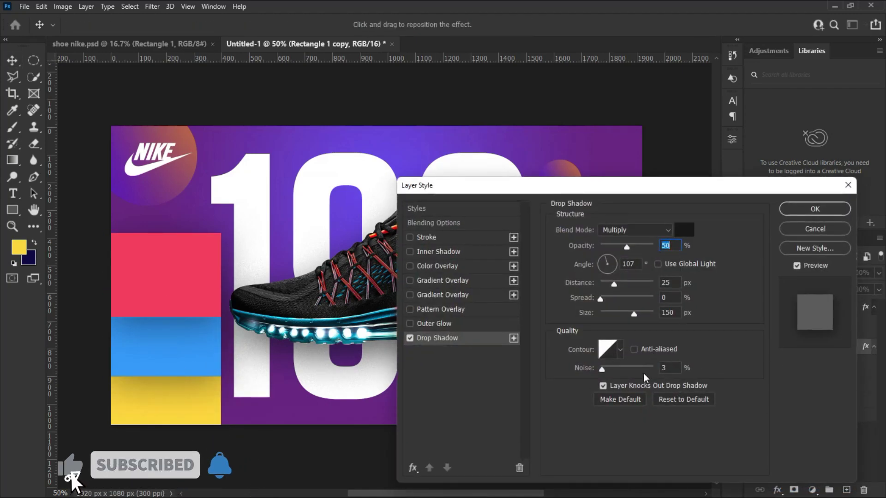
pyautogui.click(816, 208)
pyautogui.click(300, 448)
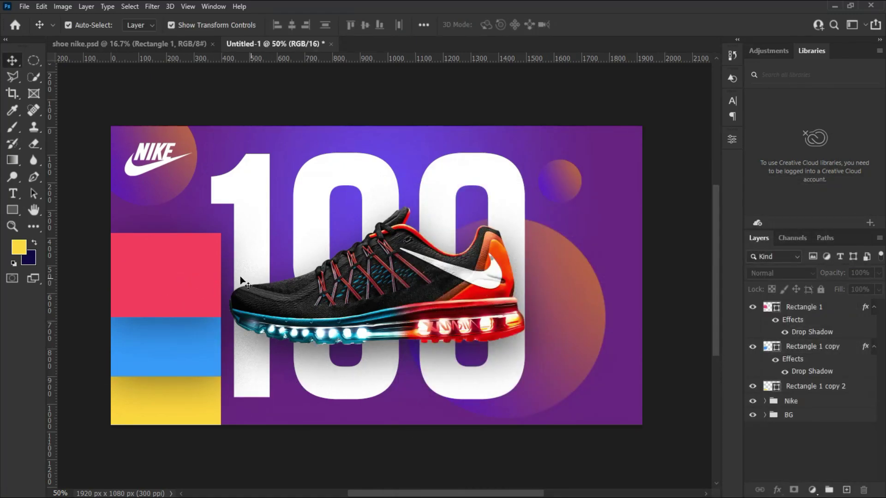
# - Widen the pink rectangle toward the shoe to about 476 px, keeping its height
pyautogui.click(192, 264)
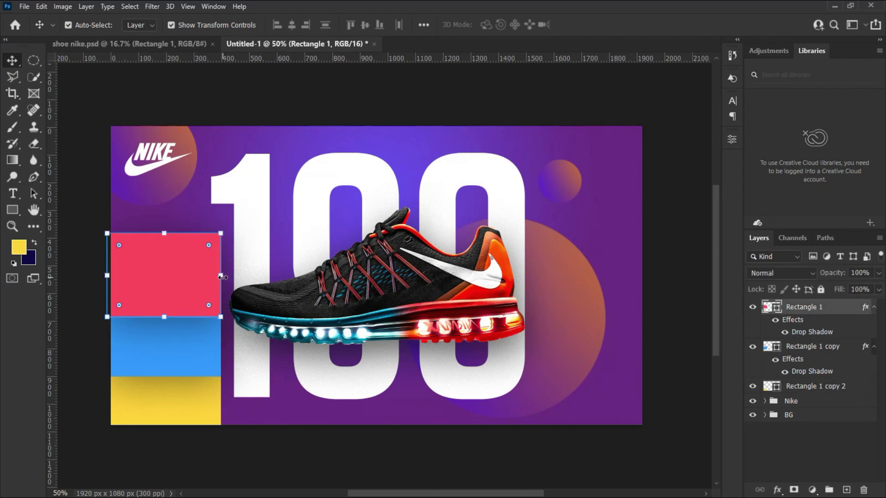
pyautogui.moveTo(234, 276); pyautogui.dragTo(241, 277)
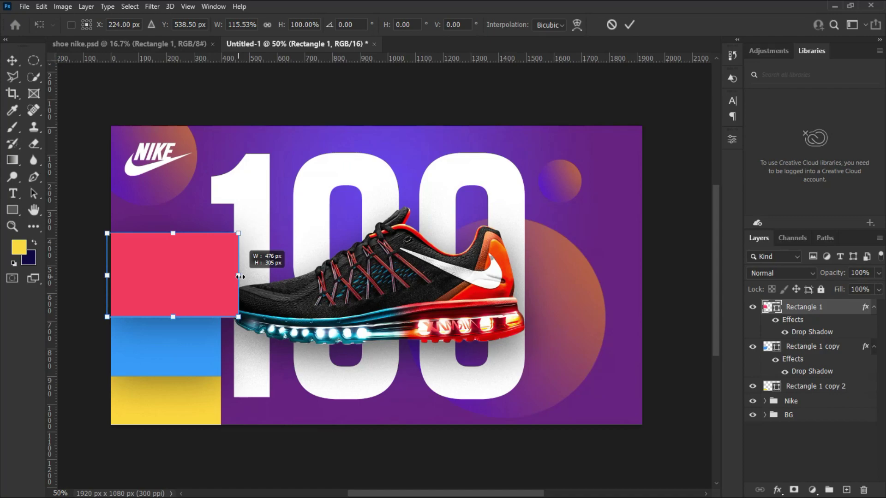
pyautogui.moveTo(240, 277); pyautogui.dragTo(240, 277)
pyautogui.click(630, 26)
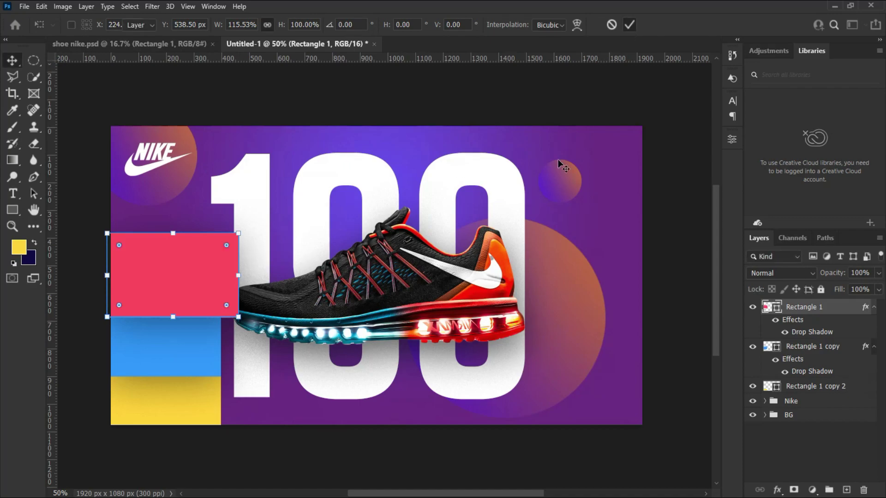
# - Set the large 199 text to 280 pt and recentre it behind the shoe
pyautogui.click(504, 193)
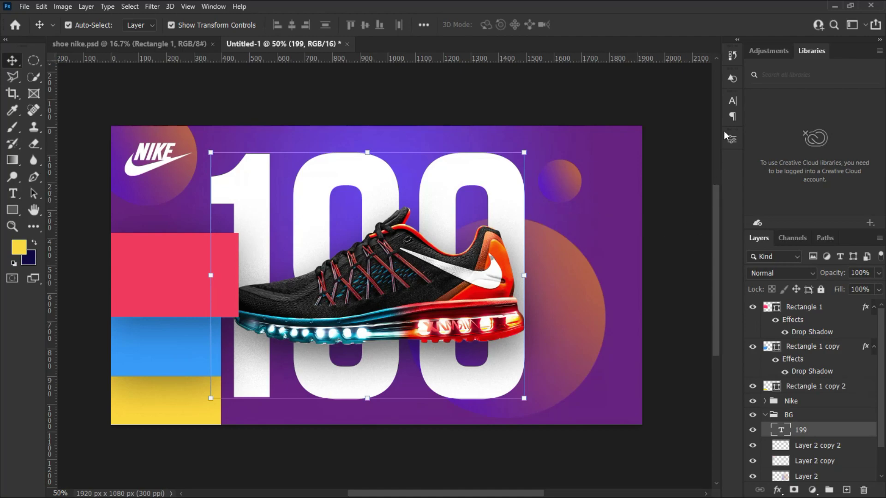
pyautogui.click(733, 100)
pyautogui.write('280')
pyautogui.moveTo(505, 180); pyautogui.dragTo(468, 247)
# - Scale the shoe down to about 93.5% from its toe side, clear of the pink rectangle, and deselect it
pyautogui.click(469, 246)
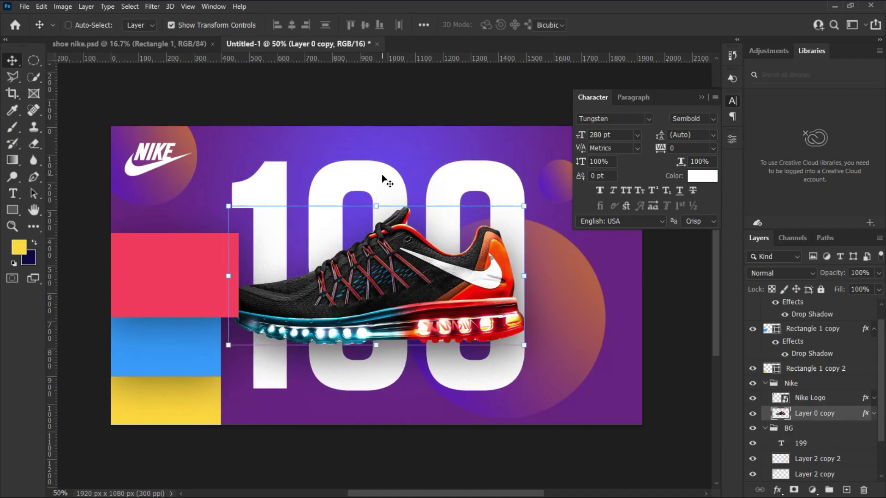
pyautogui.hotkey('ctrl', 't')
pyautogui.moveTo(229, 206); pyautogui.dragTo(248, 215)
pyautogui.press('Return')
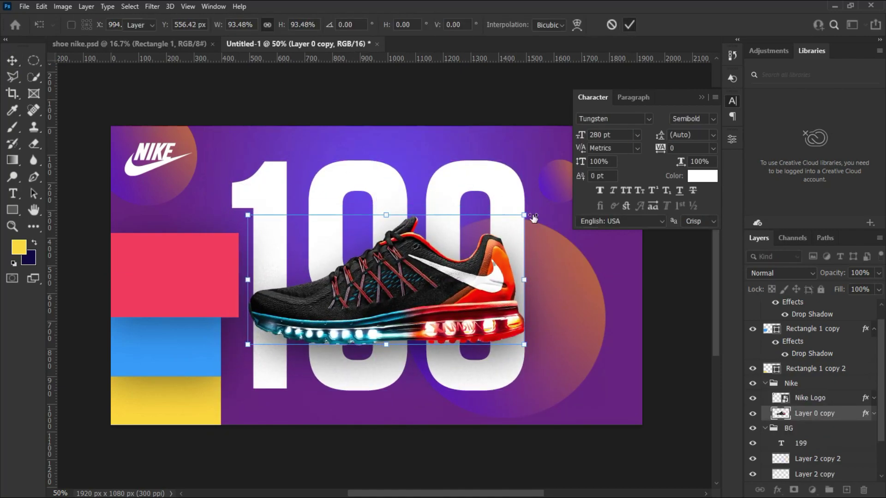
pyautogui.click(160, 300)
pyautogui.click(93, 350)
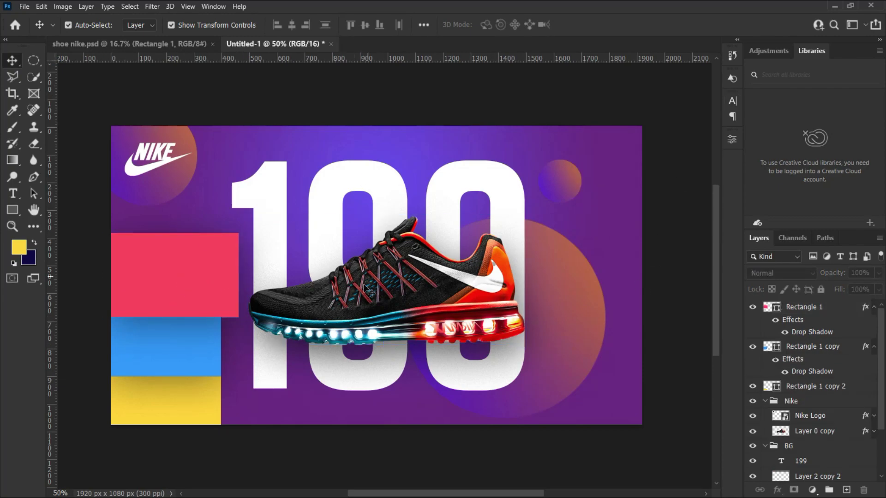
# - Add a white text 45 in Tungsten Semibold and move it fully over the banner's shoe heel area
pyautogui.press('t')
pyautogui.click(573, 388)
pyautogui.click(641, 390)
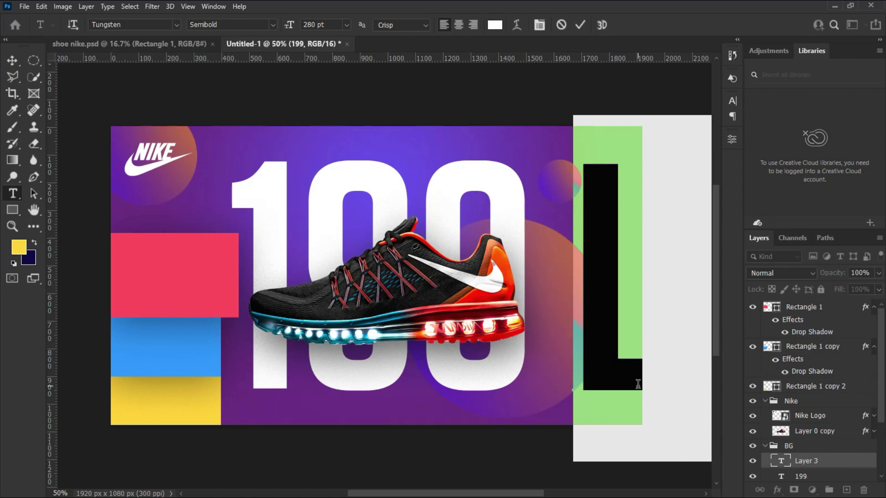
pyautogui.write('4')
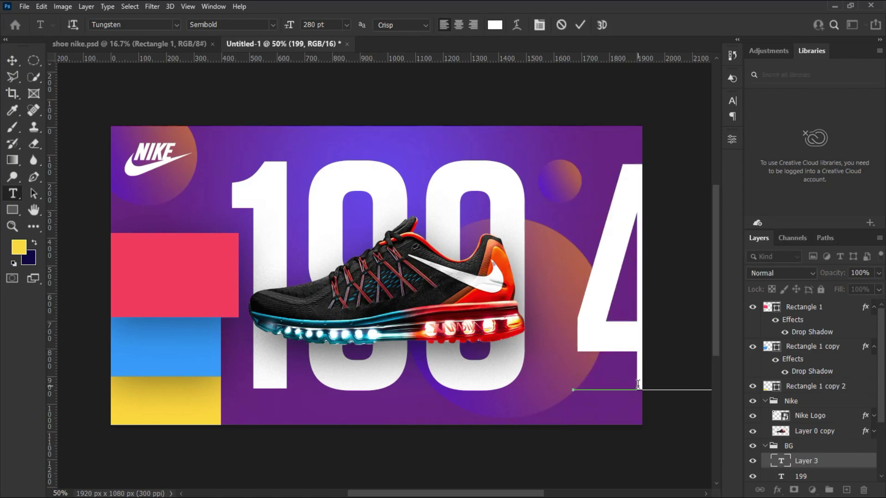
pyautogui.click(13, 58)
pyautogui.moveTo(569, 291); pyautogui.dragTo(477, 282)
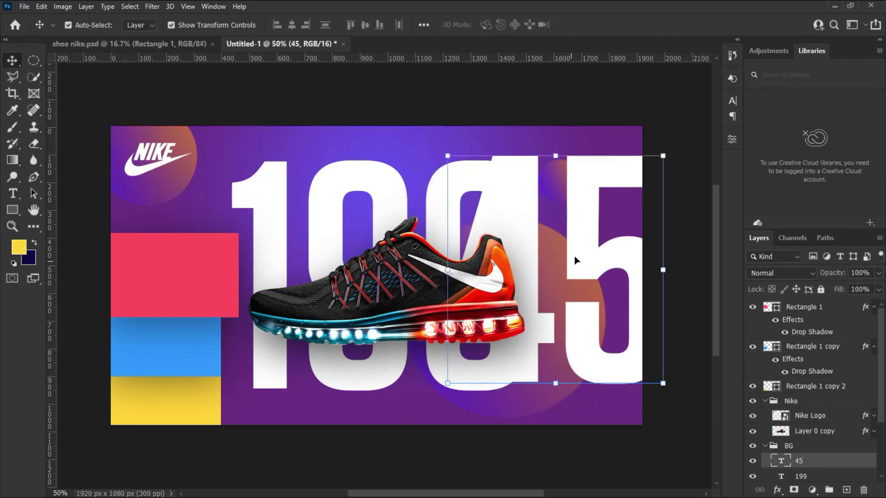
# - Set the 45 text's font size to 70 pt
pyautogui.click(733, 101)
pyautogui.doubleClick(604, 135)
pyautogui.write('7')
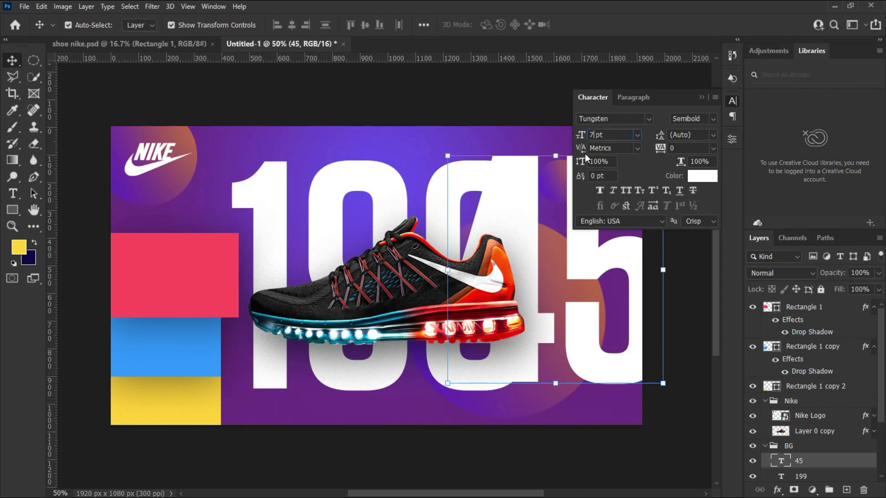
pyautogui.write('0')
pyautogui.press('Return')
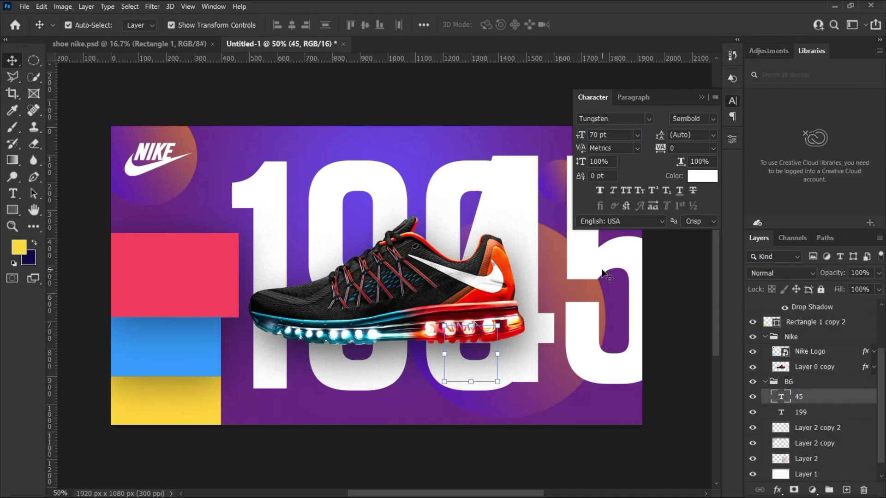
# - Move the 45 text layer above Rectangle 1 and place the text on the pink block
pyautogui.moveTo(483, 368); pyautogui.dragTo(179, 266)
pyautogui.moveTo(827, 402); pyautogui.dragTo(837, 328)
pyautogui.moveTo(828, 389); pyautogui.dragTo(826, 304)
pyautogui.moveTo(173, 239); pyautogui.dragTo(132, 297)
# - Set the 45 text's font size to 60 pt and close the character settings
pyautogui.doubleClick(600, 134)
pyautogui.write('60')
pyautogui.press('Return')
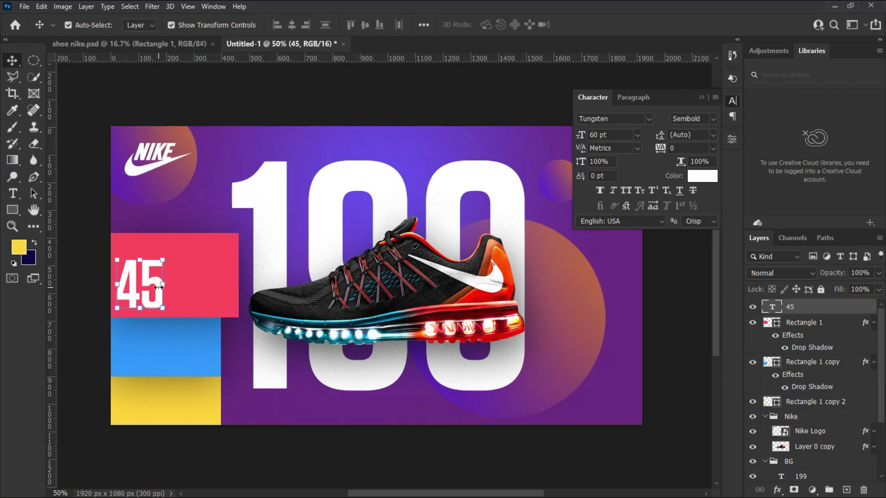
pyautogui.click(701, 97)
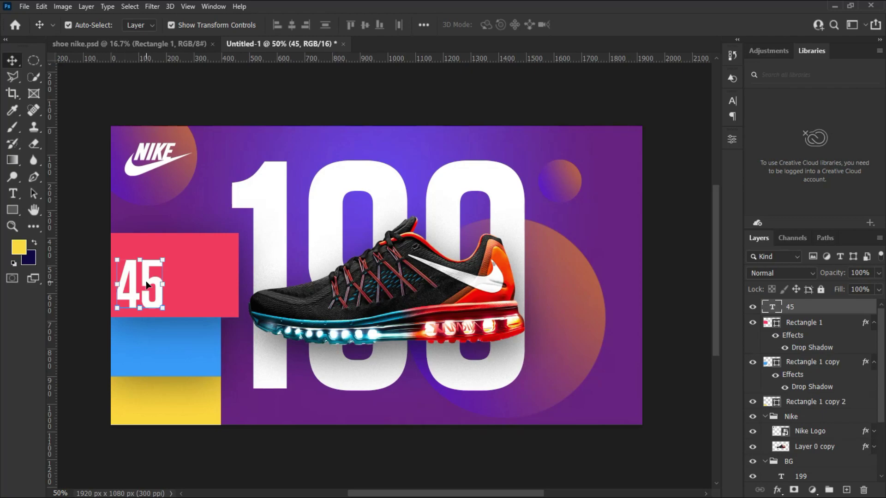
# - Duplicate the 45 text beside the original on the pink block and change the copy to XL
pyautogui.moveTo(147, 278); pyautogui.dragTo(208, 257)
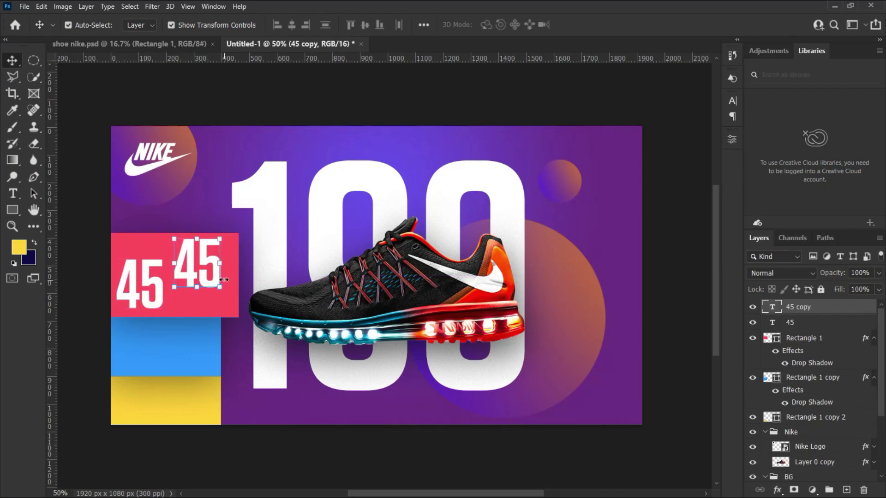
pyautogui.doubleClick(210, 259)
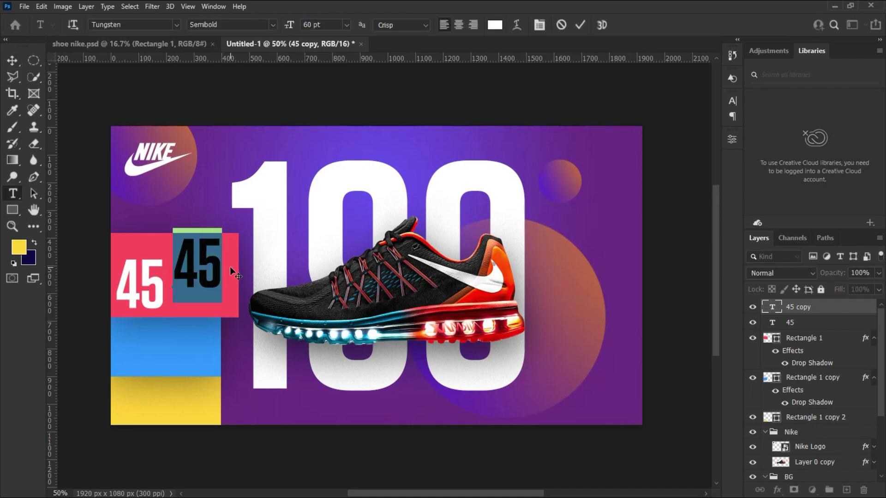
pyautogui.write('xl')
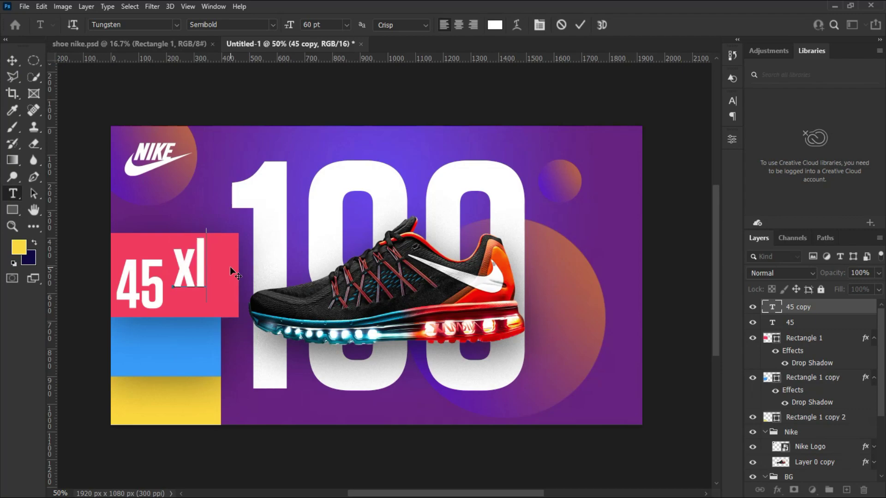
pyautogui.press('BackSpace')
pyautogui.press('BackSpace')
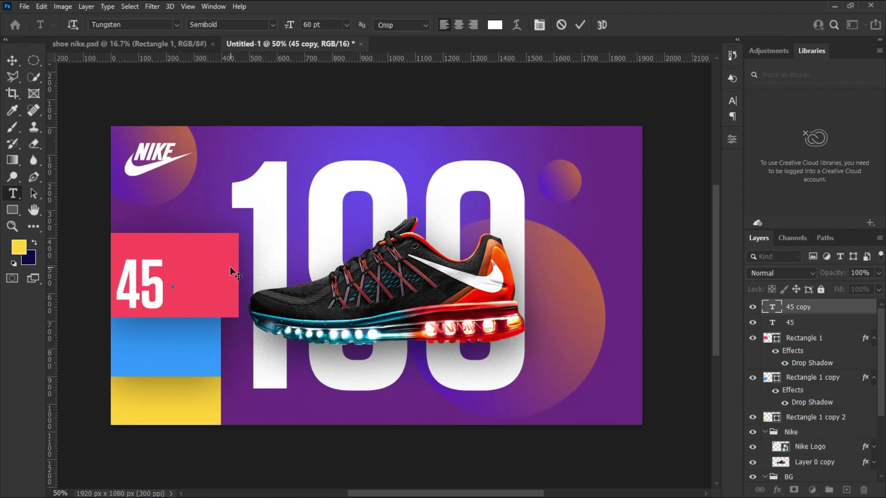
pyautogui.write('XL')
pyautogui.hotkey('ctrl', 'Return')
# - Set the XL text's font size to 30 pt
pyautogui.press('v')
pyautogui.click(732, 102)
pyautogui.doubleClick(595, 134)
pyautogui.write('30')
pyautogui.press('Return')
pyautogui.hotkey('ctrl', 't')
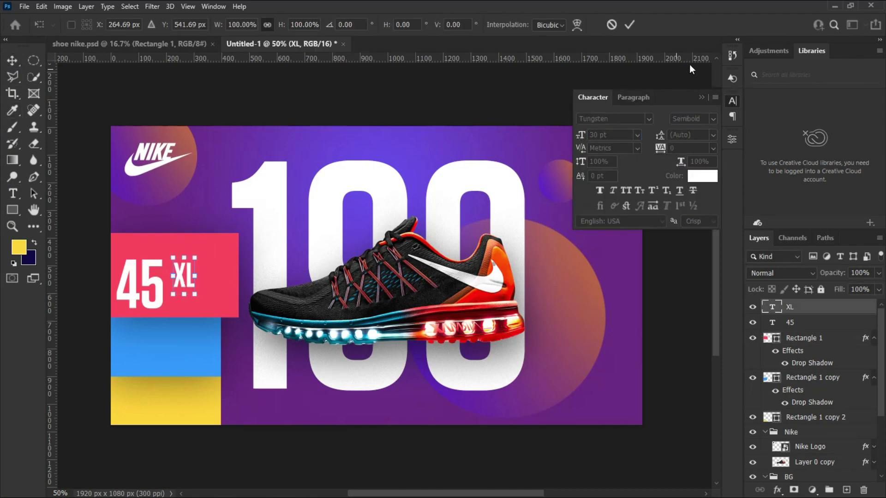
pyautogui.press('Return')
# - Set the XL text to 20 pt and colour it black (000000)
pyautogui.doubleClick(589, 135)
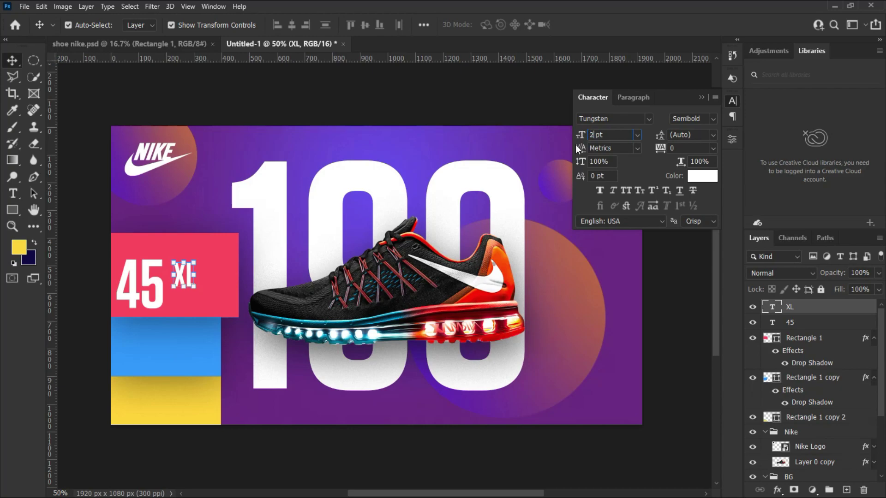
pyautogui.write('20')
pyautogui.press('Return')
pyautogui.click(703, 176)
pyautogui.write('000000')
pyautogui.press('Return')
# - Duplicate the black XL text on the pink block and open the copy for editing
pyautogui.moveTo(180, 278); pyautogui.dragTo(232, 268)
pyautogui.doubleClick(226, 268)
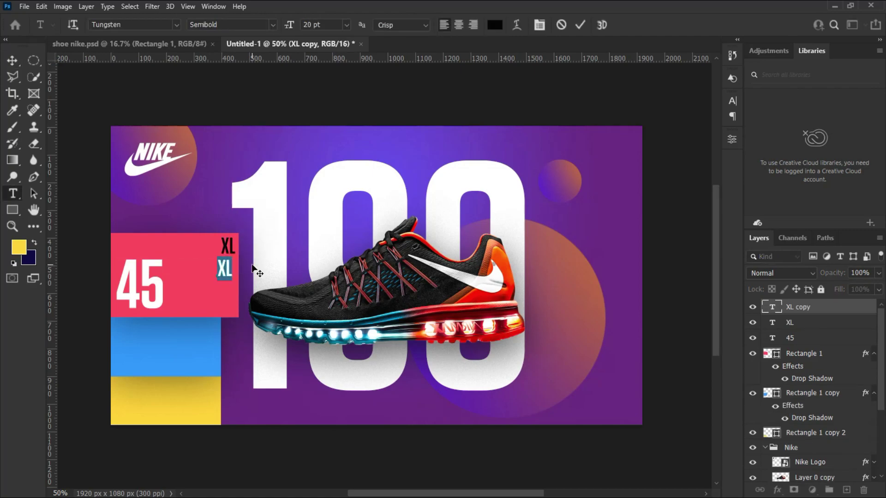
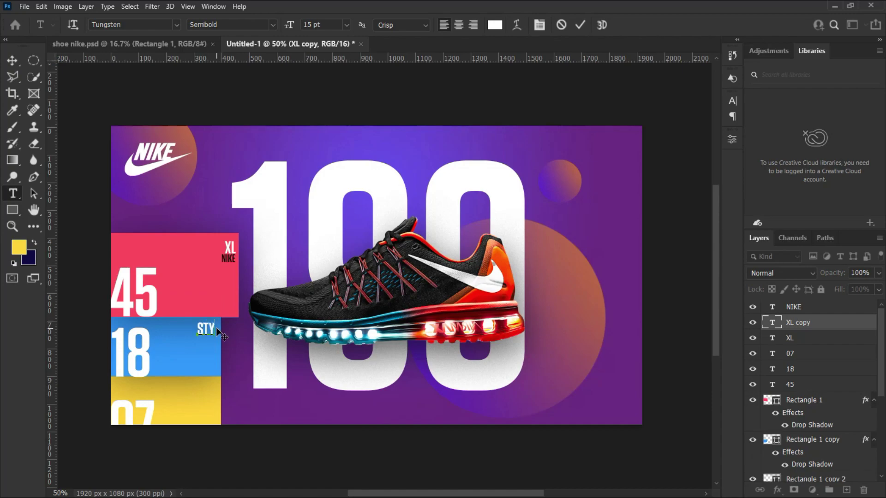
# - Finish the 15 pt STYLE text and position it in the blue block's upper corner
pyautogui.click(12, 61)
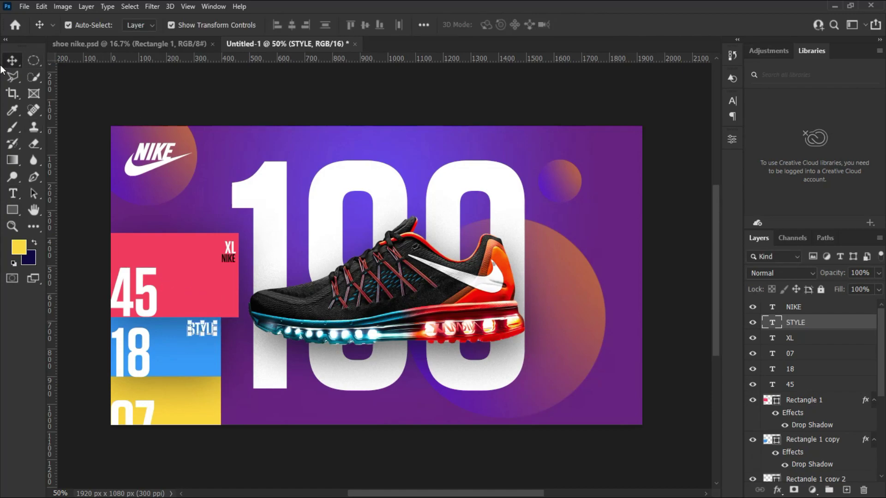
pyautogui.click(196, 339)
pyautogui.click(195, 333)
# - Duplicate the STYLE text just below itself and change the copy to COSTUM
pyautogui.moveTo(196, 333)
pyautogui.mouseDown()
pyautogui.moveTo(197, 347)
pyautogui.moveTo(189, 346)
pyautogui.mouseUp()
pyautogui.doubleClick(202, 344)
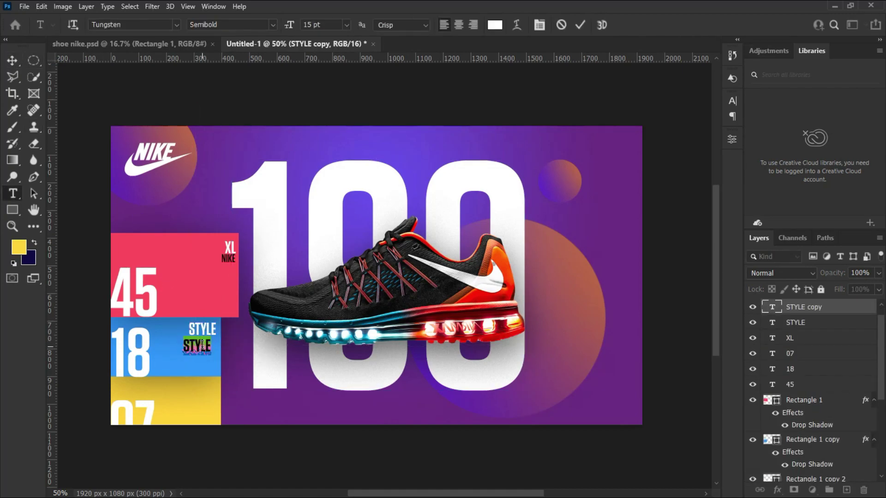
pyautogui.write('COSTUM')
pyautogui.hotkey('ctrl', 'Return')
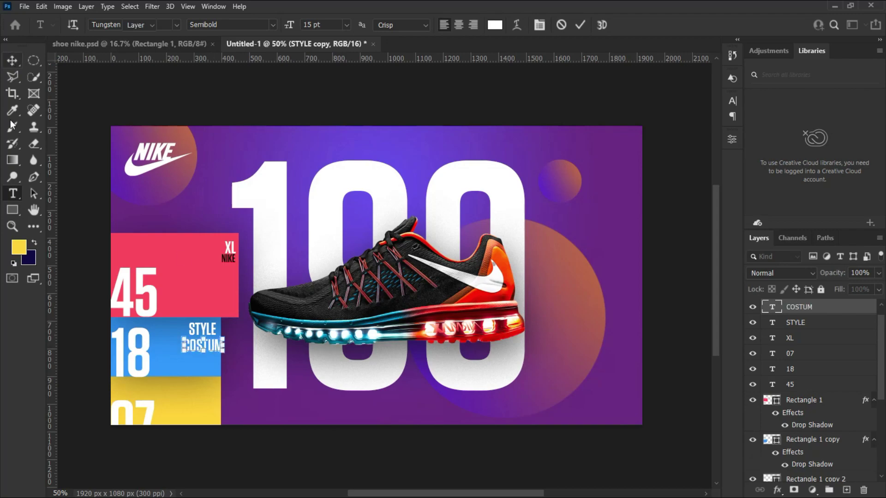
# - Set the COSTUM text to 10 pt in black, tuck it directly under STYLE, and deselect it
pyautogui.press('v')
pyautogui.click(732, 101)
pyautogui.doubleClick(599, 135)
pyautogui.write('10')
pyautogui.press('Return')
pyautogui.click(702, 176)
pyautogui.press('Return')
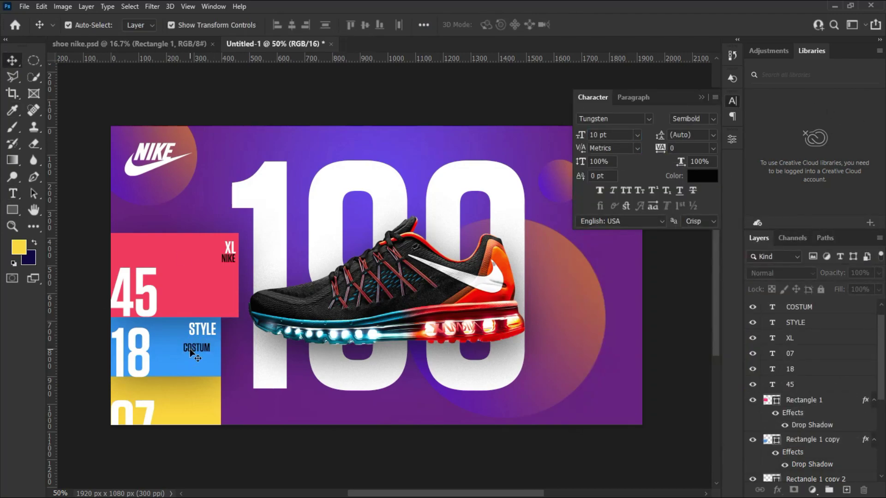
pyautogui.click(344, 479)
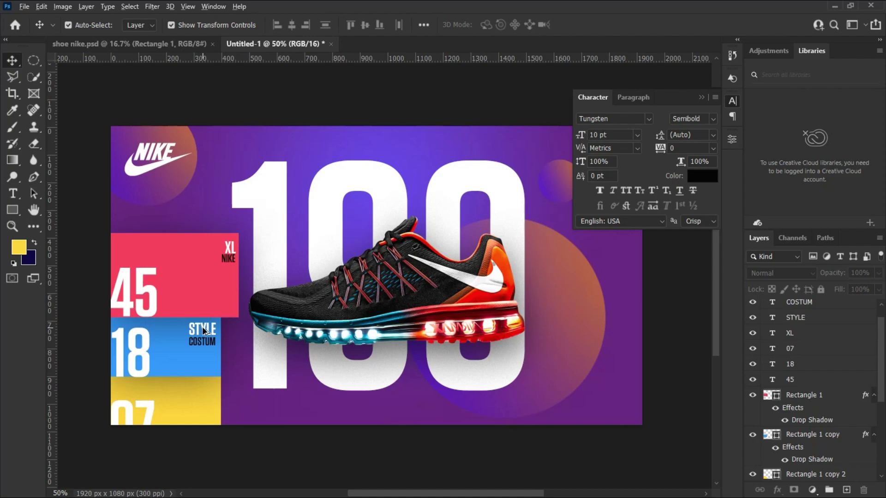
# - Duplicate the STYLE text onto the yellow block, change the copy to SPORT, and deselect it
pyautogui.moveTo(202, 329); pyautogui.dragTo(207, 387)
pyautogui.doubleClick(207, 387)
pyautogui.write('SPORT')
pyautogui.hotkey('ctrl', 'Return')
pyautogui.click(534, 432)
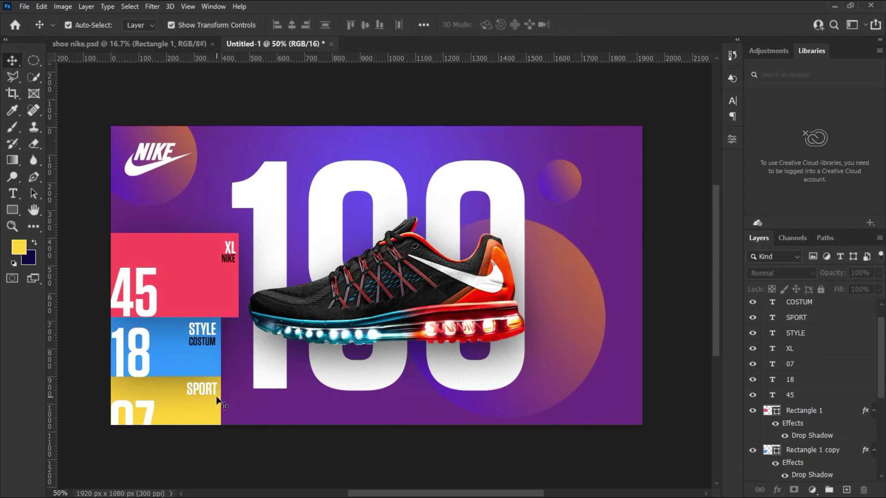
# - Duplicate the 18 text from the blue block onto the small gradient circle and change the copy to $87
pyautogui.click(144, 351)
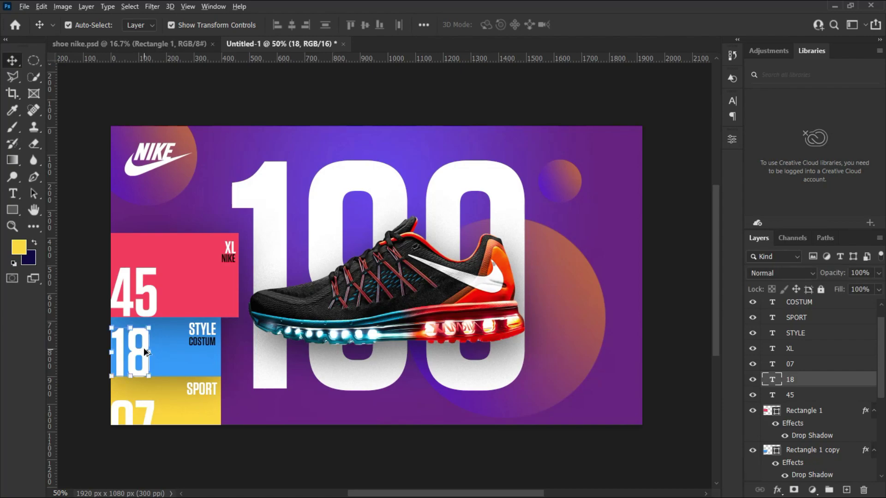
pyautogui.moveTo(143, 347); pyautogui.dragTo(579, 189)
pyautogui.hotkey('ctrl', 't')
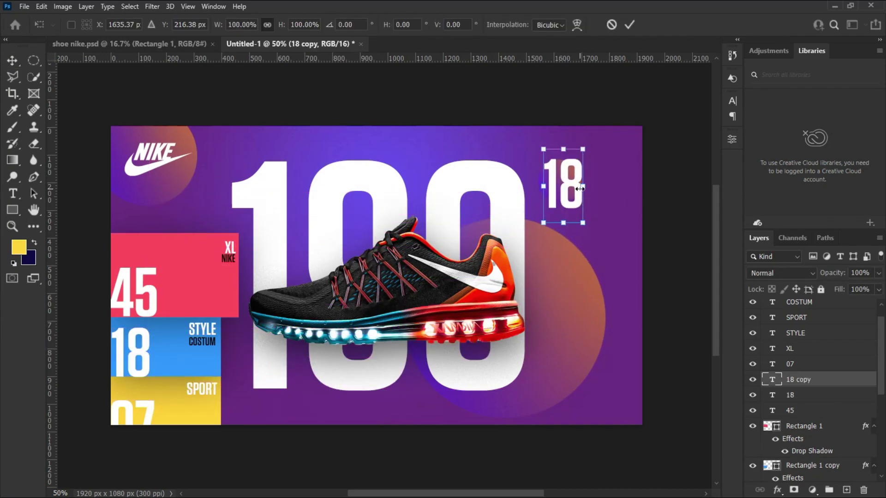
pyautogui.press('Return')
pyautogui.hotkey('shift', '4')
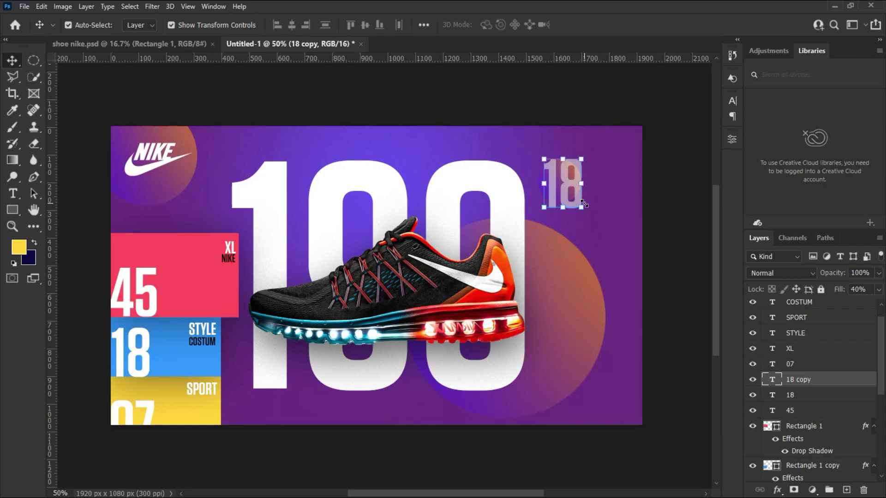
pyautogui.hotkey('ctrl', 'z')
pyautogui.doubleClick(584, 189)
pyautogui.press('BackSpace')
pyautogui.press('BackSpace')
pyautogui.write('$87')
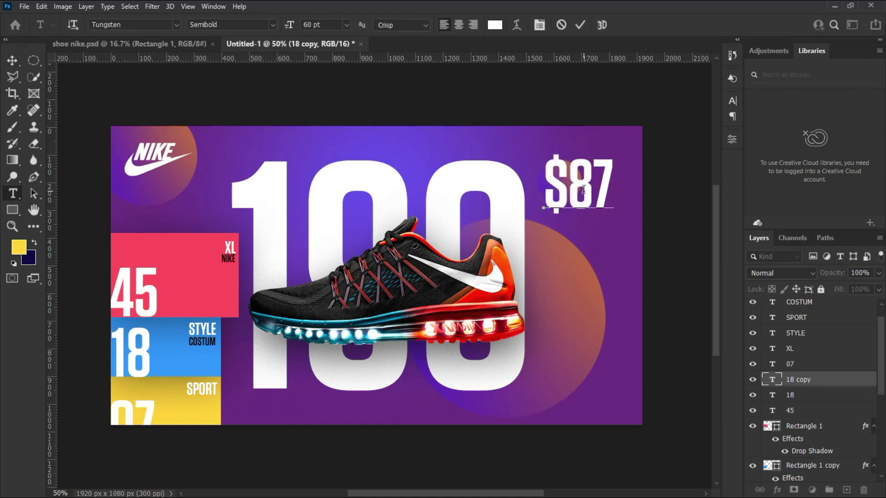
# - Reduce the $87 text to 34 pt with a smaller raised dollar sign, fit it on the small gradient circle, and deselect it
pyautogui.click(733, 101)
pyautogui.hotkey('ctrl', 'Return')
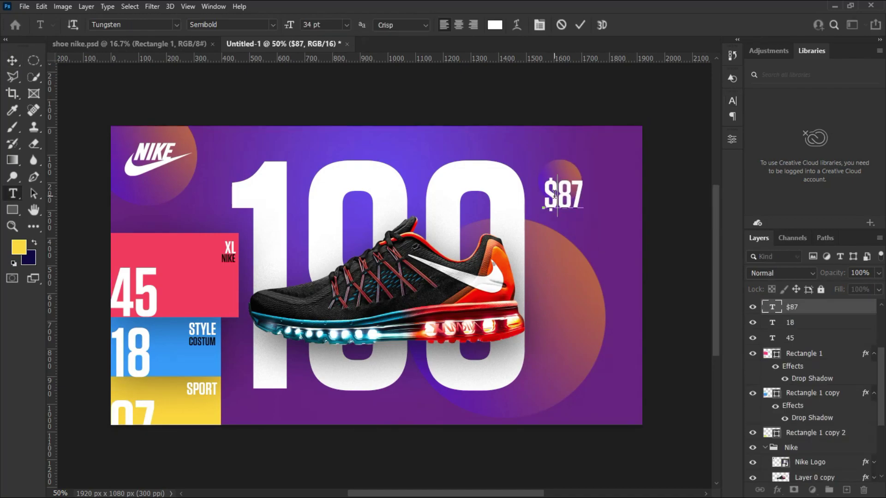
pyautogui.hotkey('ctrl', 'Return')
pyautogui.click(701, 97)
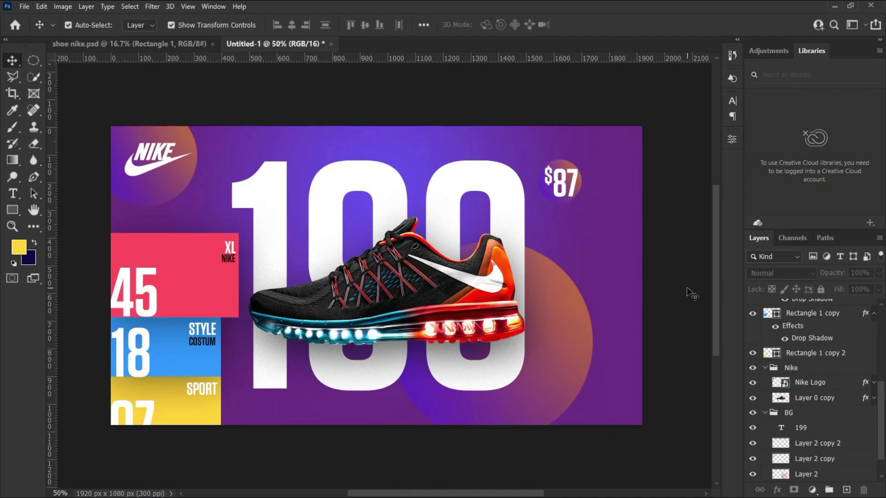
# - Draw a thin horizontal rectangle about 50 x 4 px near the banner's upper-right corner
pyautogui.click(12, 226)
pyautogui.click(610, 255)
pyautogui.click(610, 254)
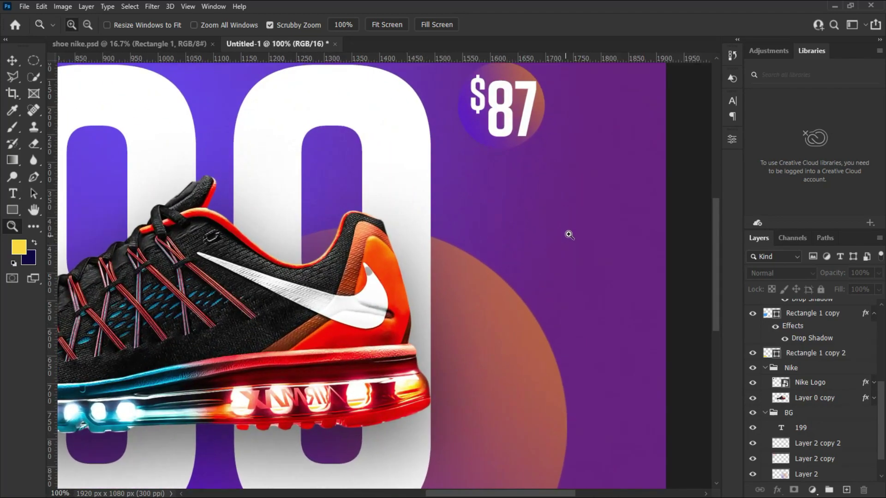
pyautogui.scroll(3, 585, 257)
pyautogui.click(594, 225)
pyautogui.scroll(4, 588, 261)
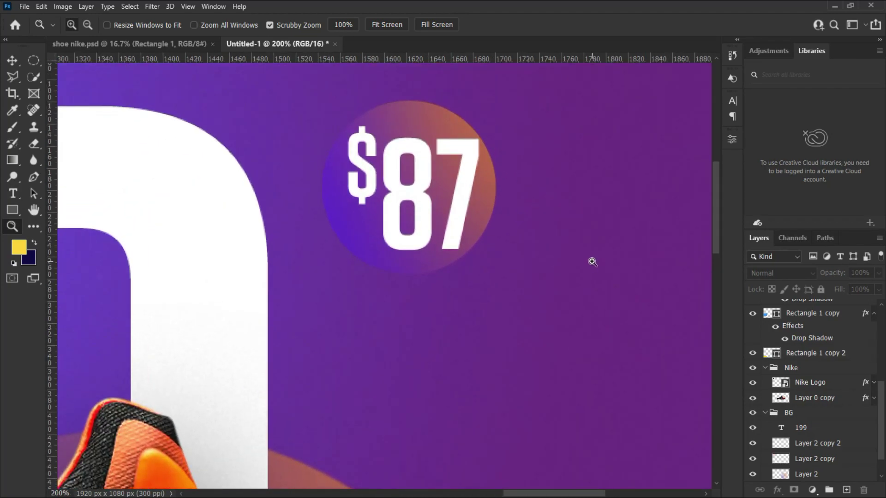
pyautogui.moveTo(543, 495); pyautogui.dragTo(560, 480)
pyautogui.scroll(2, 553, 316)
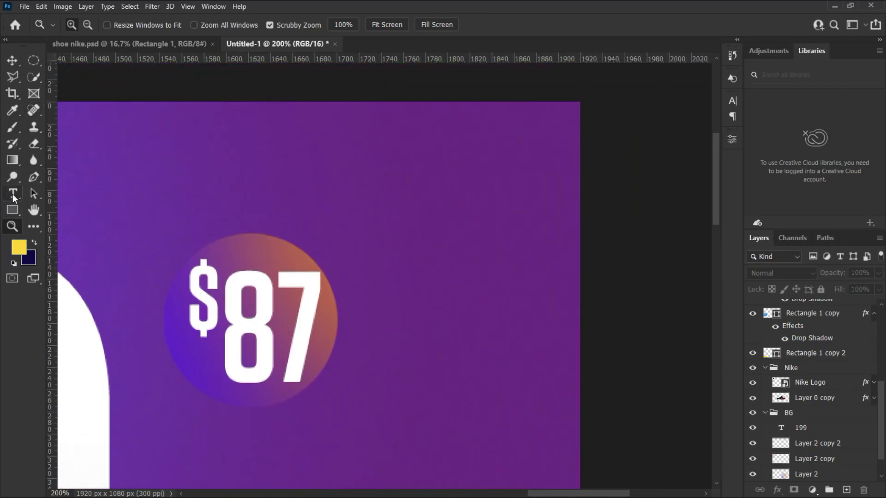
pyautogui.click(12, 210)
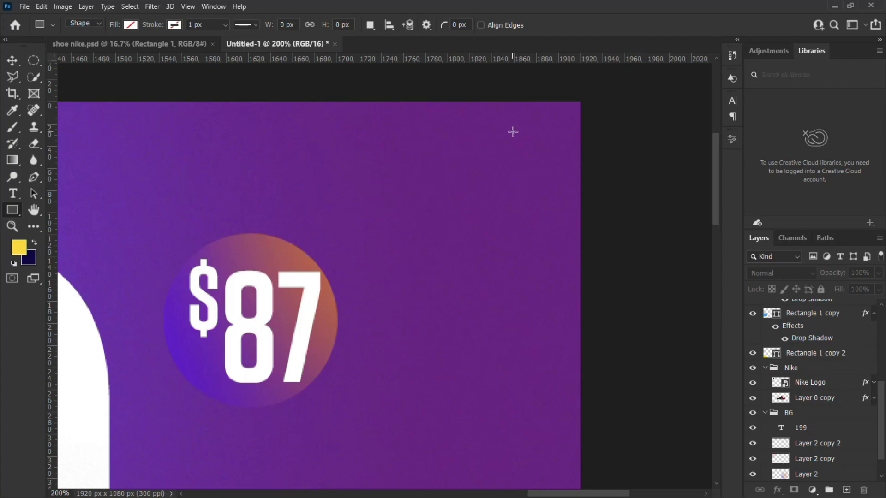
pyautogui.moveTo(487, 123); pyautogui.dragTo(525, 129)
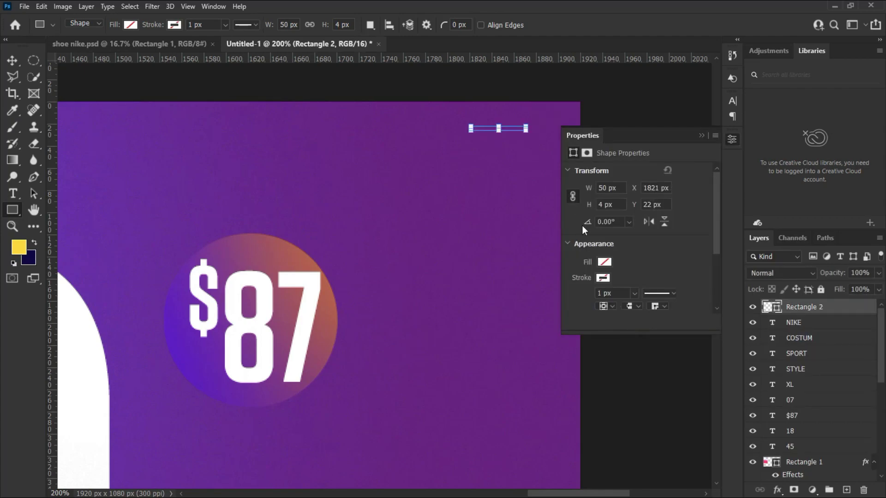
# - Fill the thin bar white and duplicate it twice, evenly spaced below, to form a three-line menu icon
pyautogui.click(606, 262)
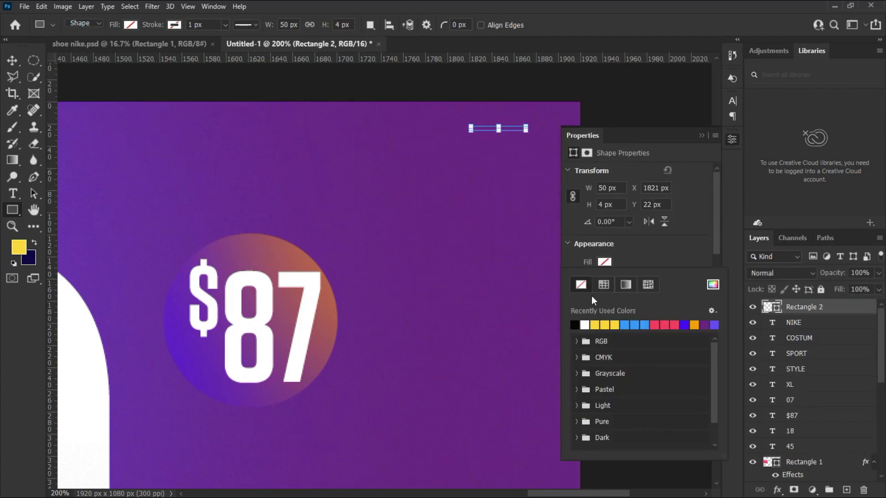
pyautogui.click(584, 324)
pyautogui.press('v')
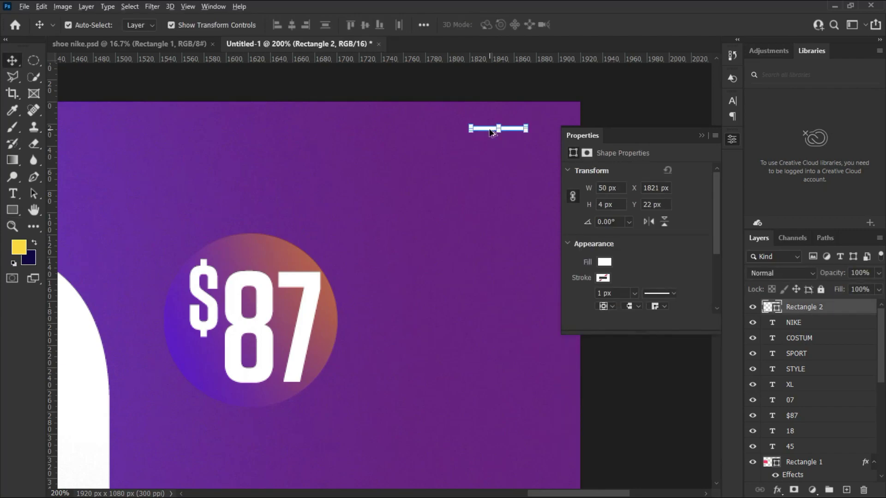
pyautogui.moveTo(490, 133); pyautogui.dragTo(488, 153)
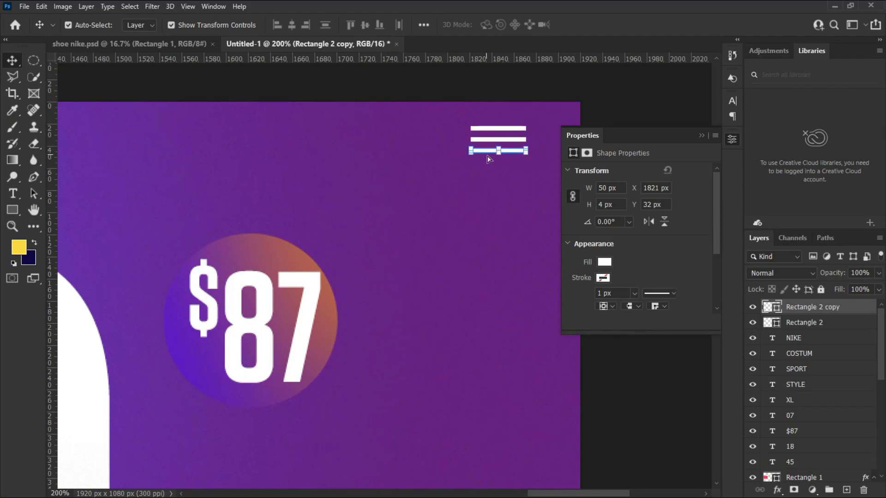
pyautogui.click(607, 118)
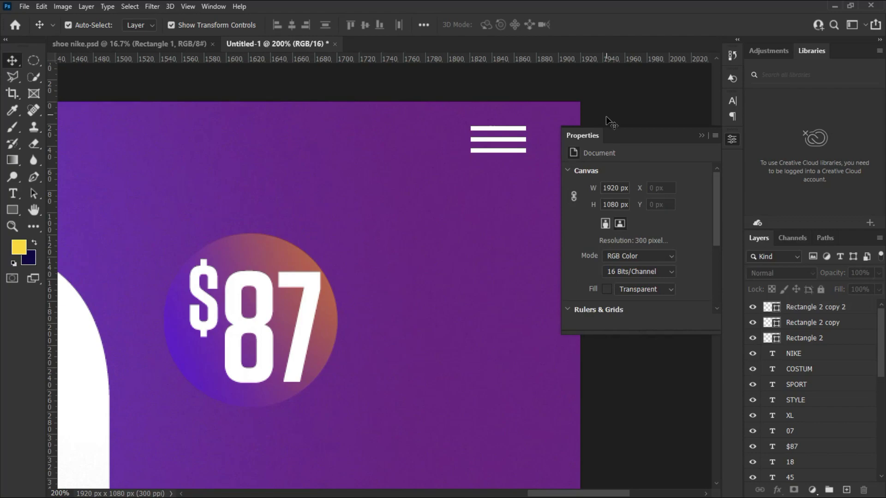
pyautogui.click(702, 135)
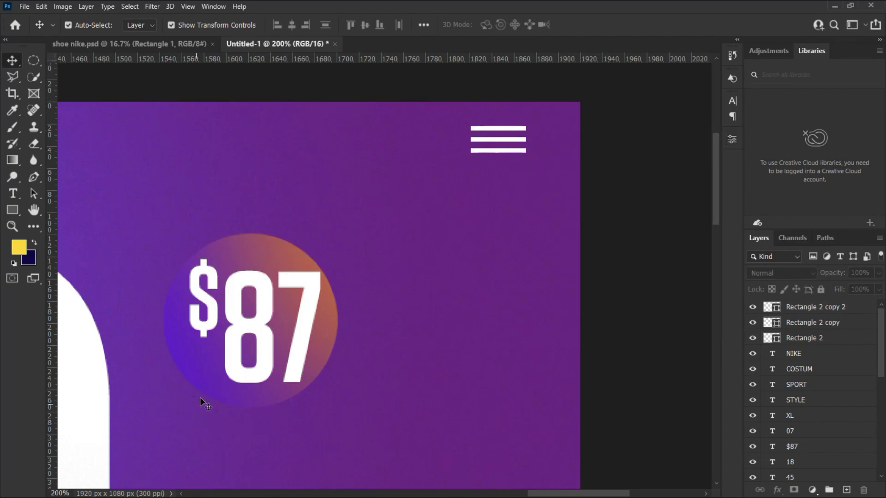
# - Create a 14 x 14 px ellipse below the three-line menu icon
pyautogui.scroll(-2, 688, 317)
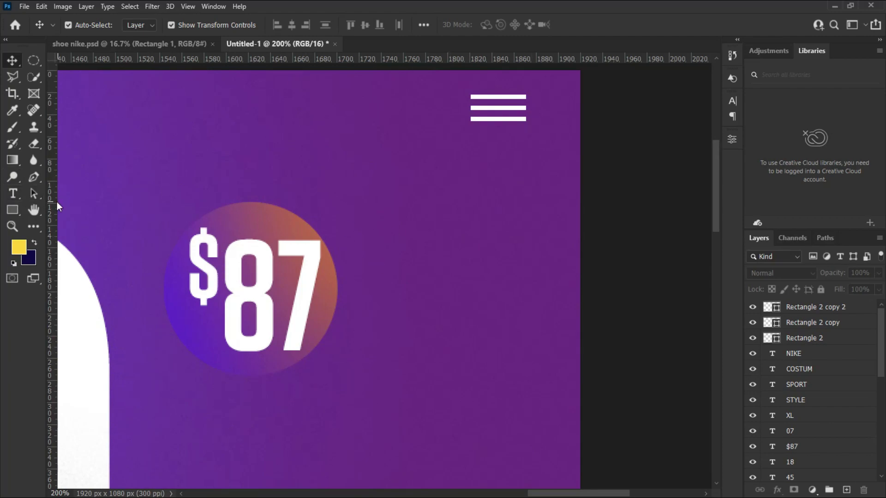
pyautogui.click(14, 216)
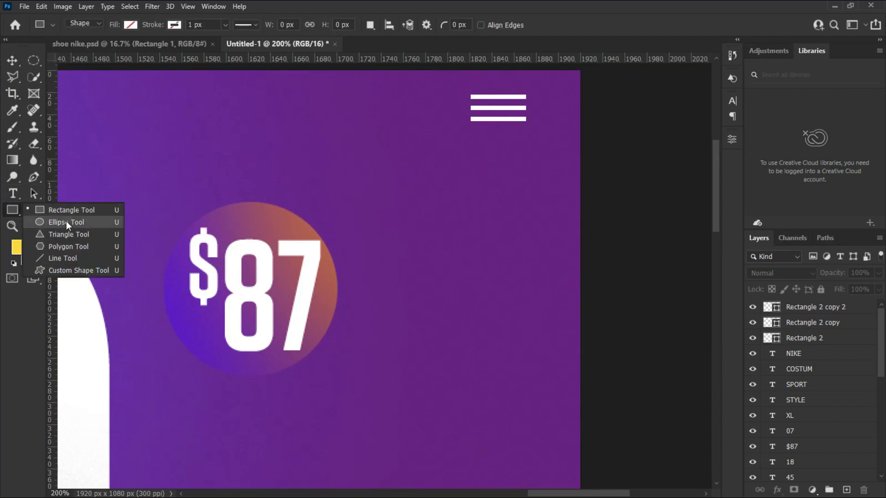
pyautogui.hotkey('shift', 'u')
pyautogui.click(471, 241)
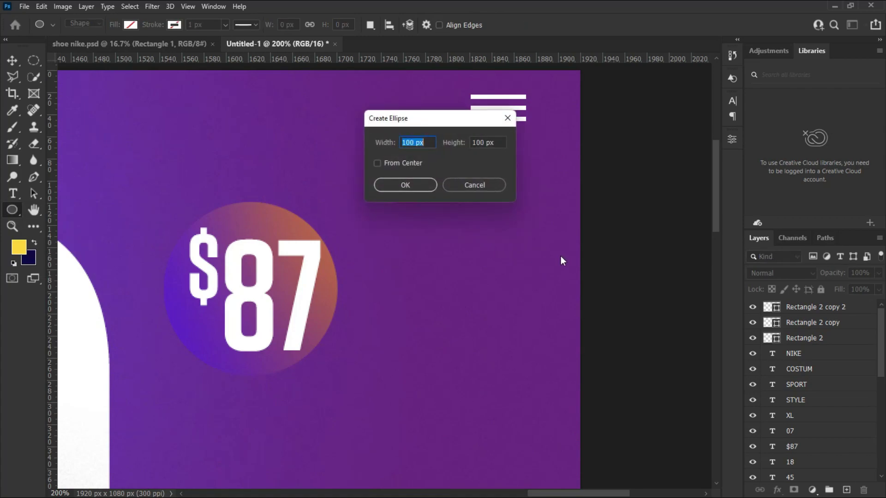
pyautogui.doubleClick(411, 143)
pyautogui.write('13')
pyautogui.doubleClick(483, 143)
pyautogui.write('14')
pyautogui.doubleClick(406, 143)
pyautogui.write('1')
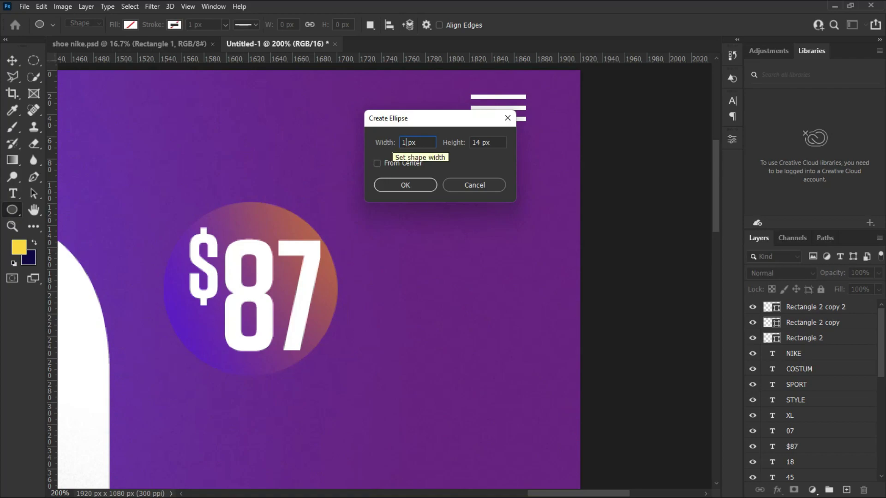
pyautogui.write('4')
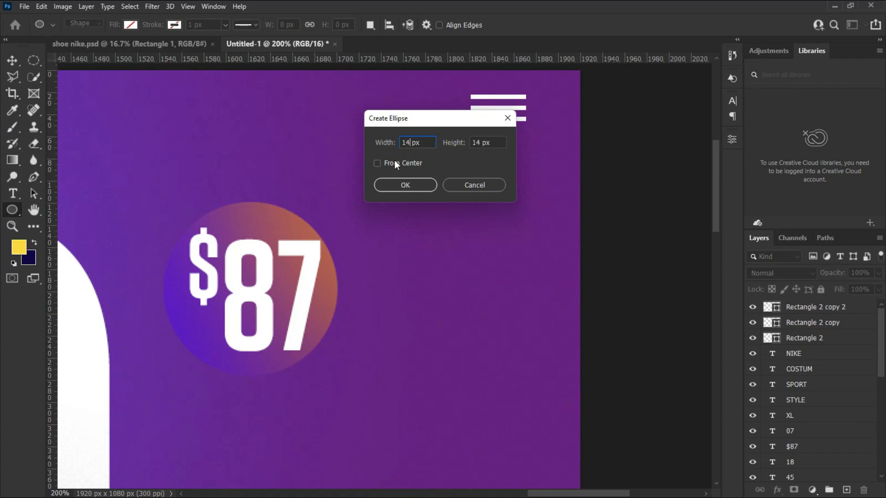
pyautogui.click(404, 185)
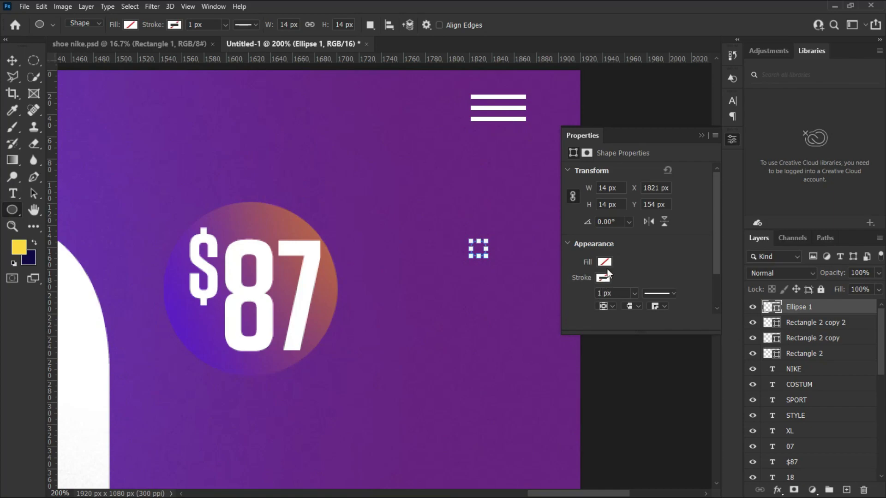
# - Fill the small ellipse white and duplicate it into an evenly spaced vertical column of six dots near the banner's right edge
pyautogui.click(605, 262)
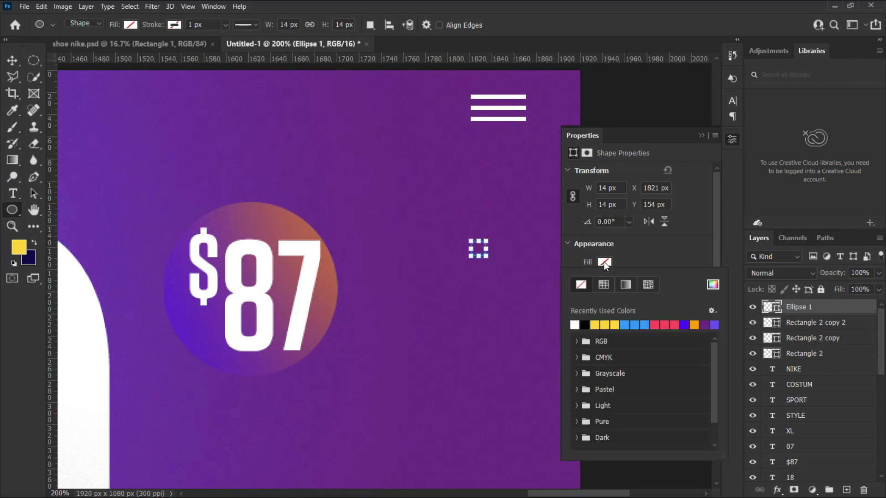
pyautogui.click(575, 325)
pyautogui.click(702, 136)
pyautogui.press('v')
pyautogui.moveTo(485, 253); pyautogui.dragTo(516, 406)
pyautogui.scroll(-1, 518, 360)
pyautogui.scroll(-1, 557, 332)
# - Recolour the first dot at the top of the column red (ff0000) and the second dot purple (7b00ff)
pyautogui.click(817, 389)
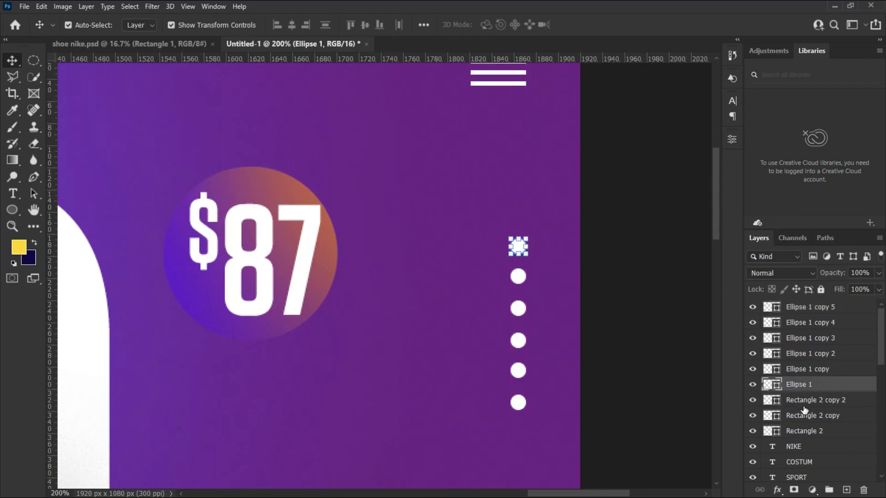
pyautogui.doubleClick(769, 389)
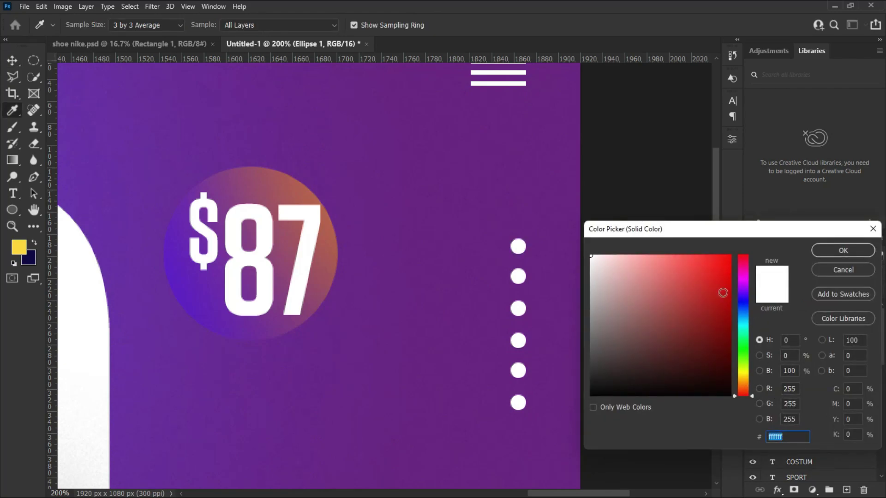
pyautogui.write('ff0000')
pyautogui.click(849, 253)
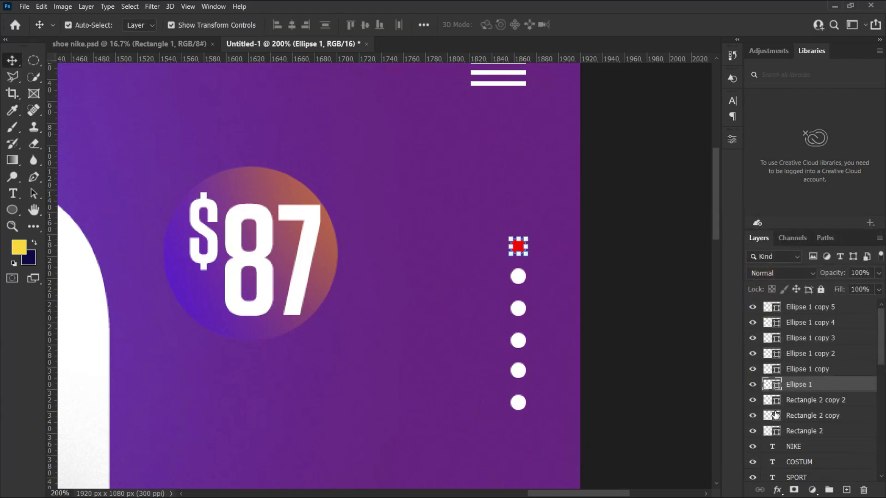
pyautogui.doubleClick(770, 373)
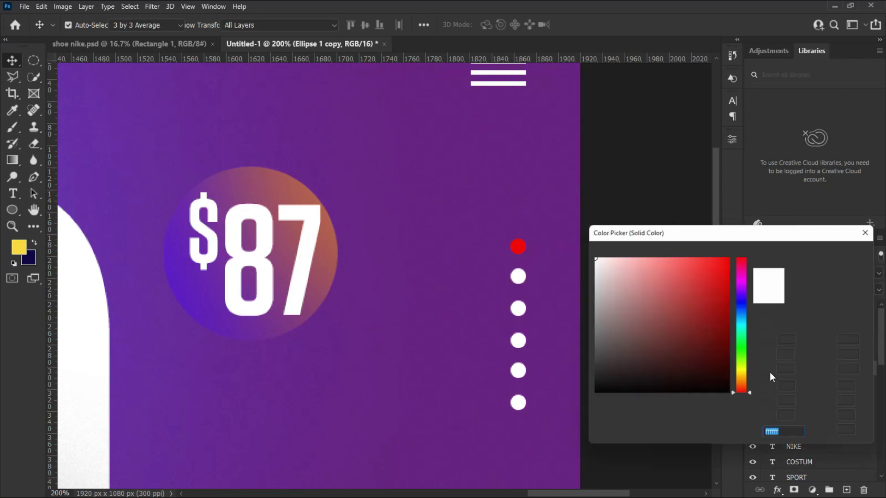
pyautogui.click(744, 374)
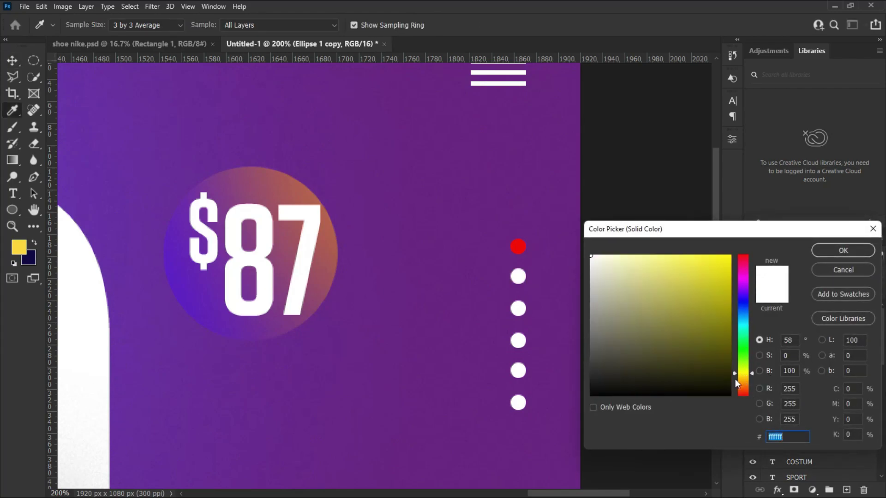
pyautogui.click(744, 298)
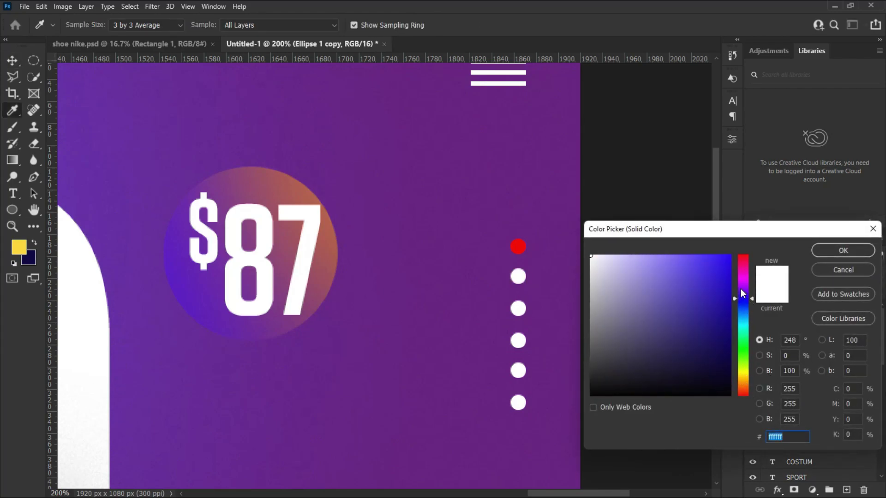
pyautogui.write('7b00ff')
pyautogui.press('Return')
# - Recolour the third dot in the column yellow-green (b8c802) and the fourth dot blue (0000ff)
pyautogui.doubleClick(770, 356)
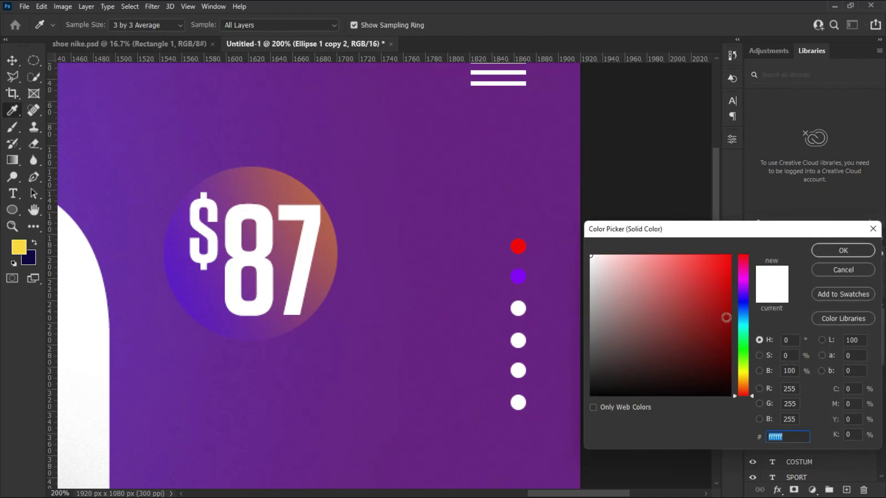
pyautogui.write('b8c802')
pyautogui.press('Return')
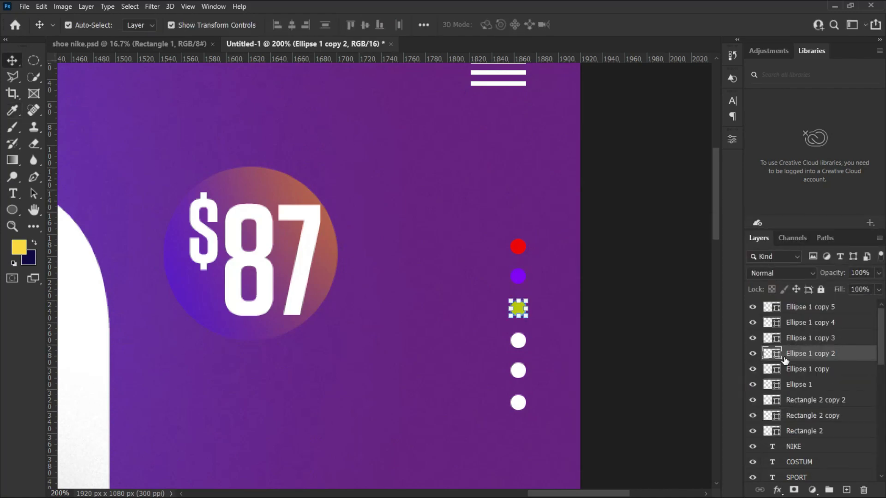
pyautogui.doubleClick(770, 340)
pyautogui.click(744, 290)
pyautogui.write('0000ff')
pyautogui.press('Return')
# - Recolour the fifth dot in the column orange-yellow (ffb400) and the sixth dot cyan (00c8ec)
pyautogui.doubleClick(770, 325)
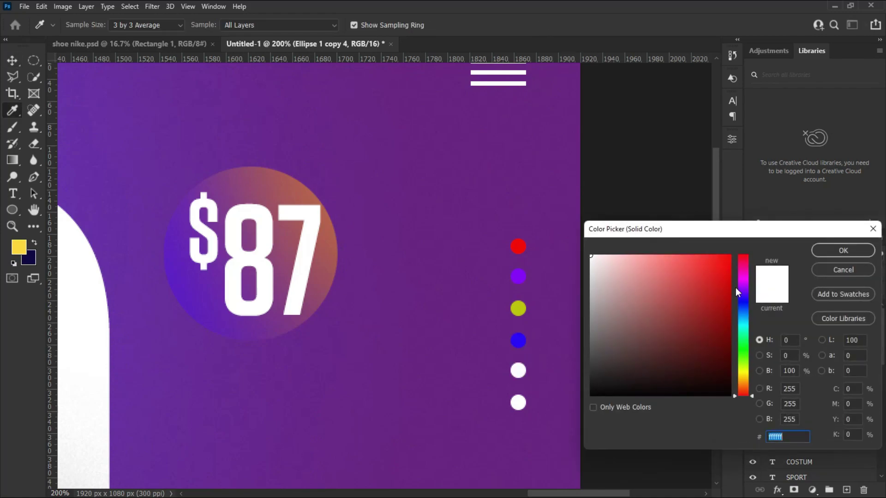
pyautogui.click(744, 276)
pyautogui.write('ffb400')
pyautogui.press('Return')
pyautogui.doubleClick(770, 309)
pyautogui.write('00c8ec')
pyautogui.press('Return')
# - Move all six coloured dots down together to about mid-height along the banner's right edge
pyautogui.press('z')
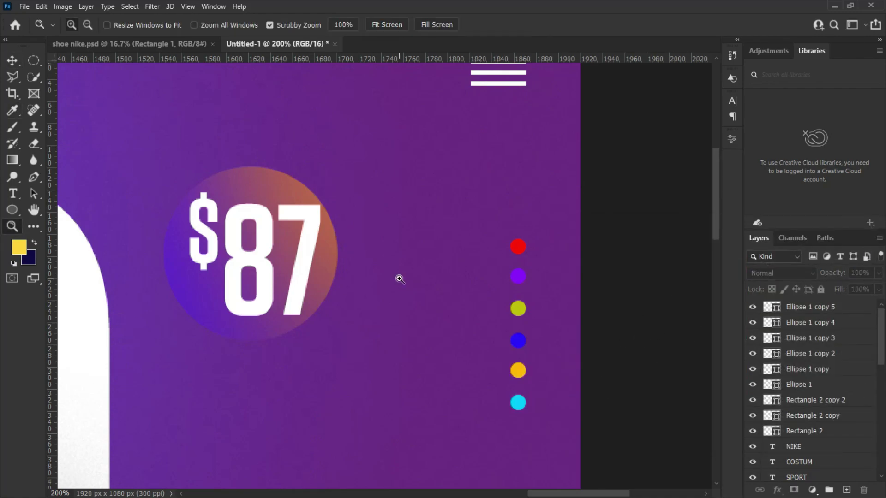
pyautogui.keyDown('alt'); pyautogui.click(400, 279); pyautogui.keyUp('alt')
pyautogui.keyDown('alt'); pyautogui.click(400, 278); pyautogui.keyUp('alt')
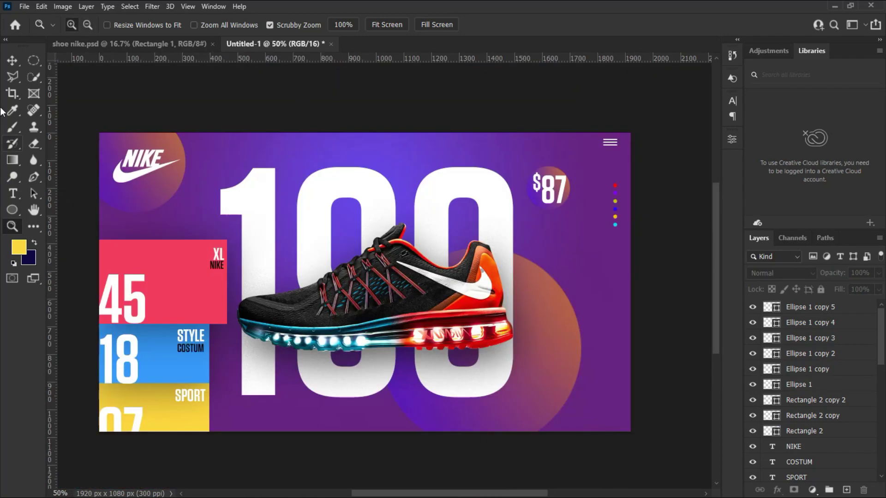
pyautogui.click(12, 63)
pyautogui.click(804, 307)
pyautogui.keyDown('shift'); pyautogui.click(805, 385); pyautogui.keyUp('shift')
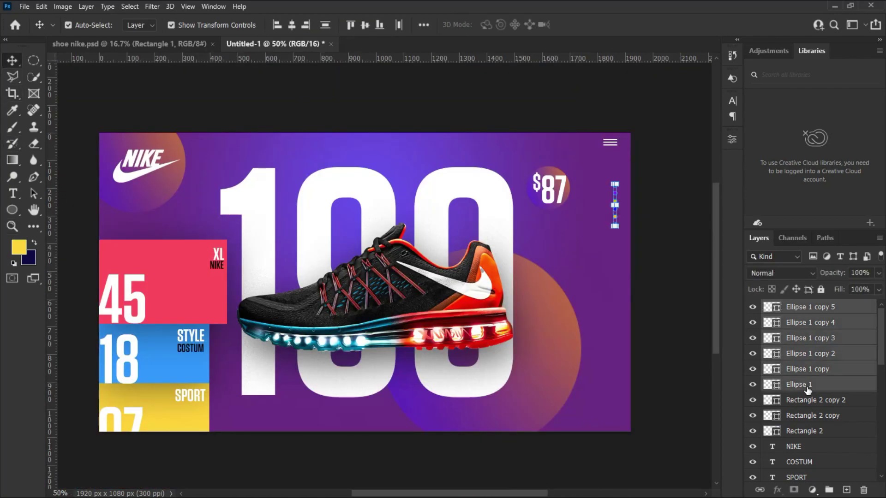
pyautogui.press('Down')
pyautogui.press('Down')
pyautogui.press('Down')
pyautogui.press('Down')
pyautogui.press('Down')
pyautogui.press('Down')
pyautogui.press('Down')
pyautogui.press('Down')
pyautogui.press('Down')
pyautogui.press('Down')
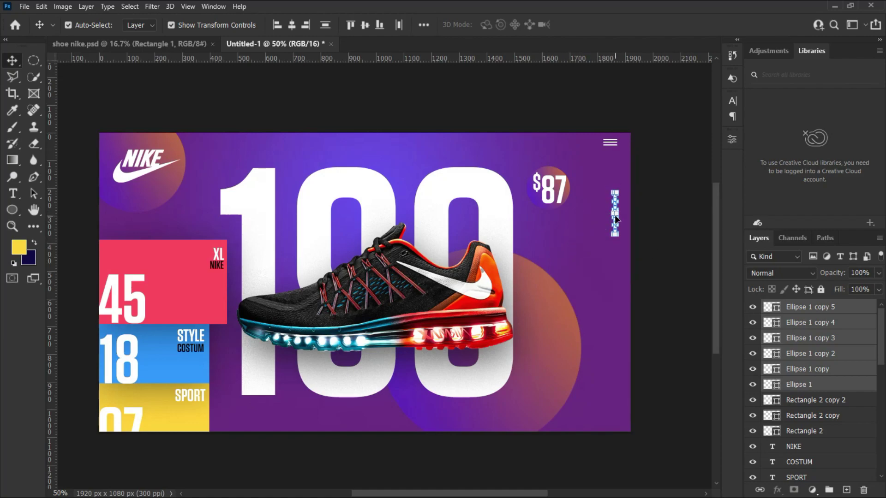
pyautogui.moveTo(615, 219); pyautogui.dragTo(618, 288)
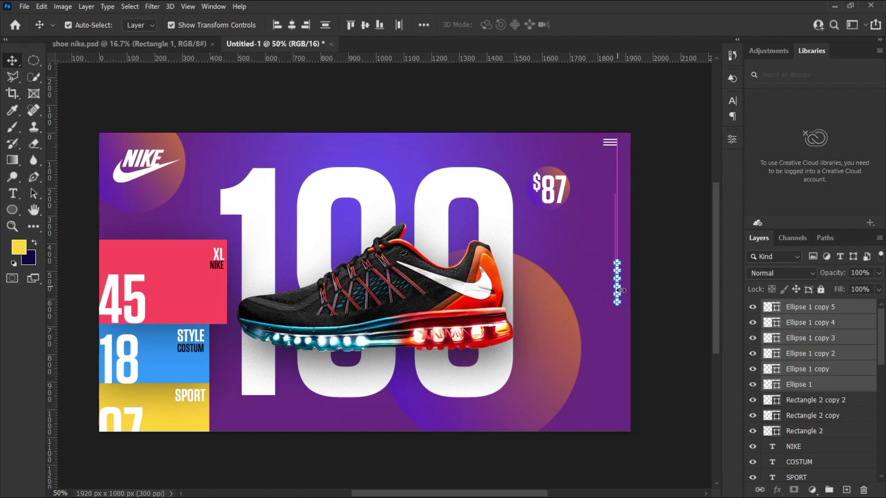
pyautogui.click(387, 454)
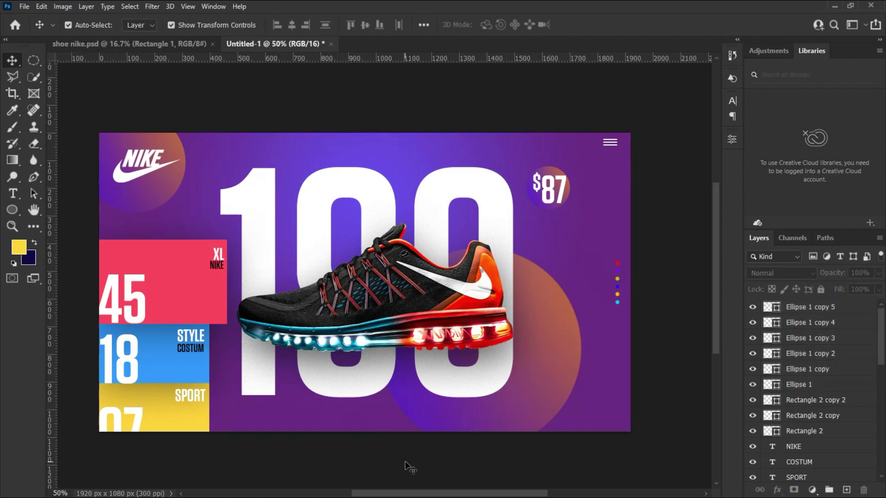
# - Rotate the shoe layer by about -9.68° so its heel tilts upward, and shift it slightly up and left
pyautogui.click(779, 376)
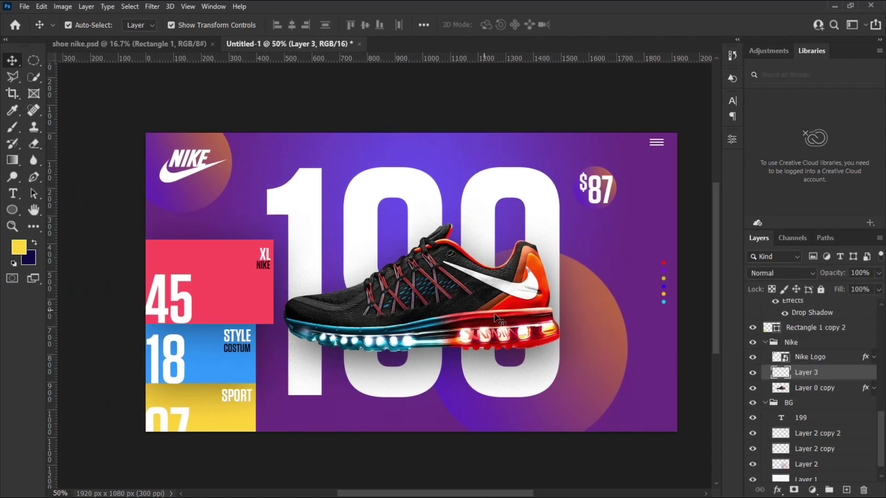
pyautogui.click(811, 391)
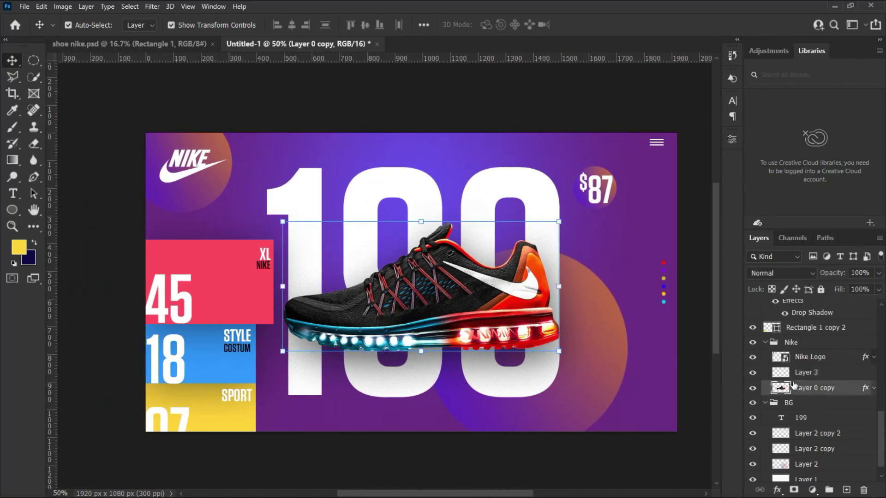
pyautogui.hotkey('ctrl', 't')
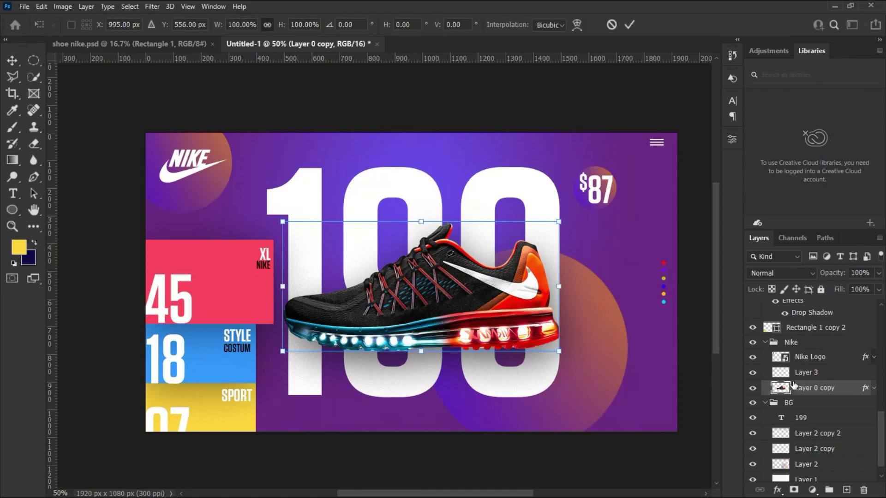
pyautogui.moveTo(567, 215); pyautogui.dragTo(558, 187)
pyautogui.moveTo(472, 284); pyautogui.dragTo(470, 279)
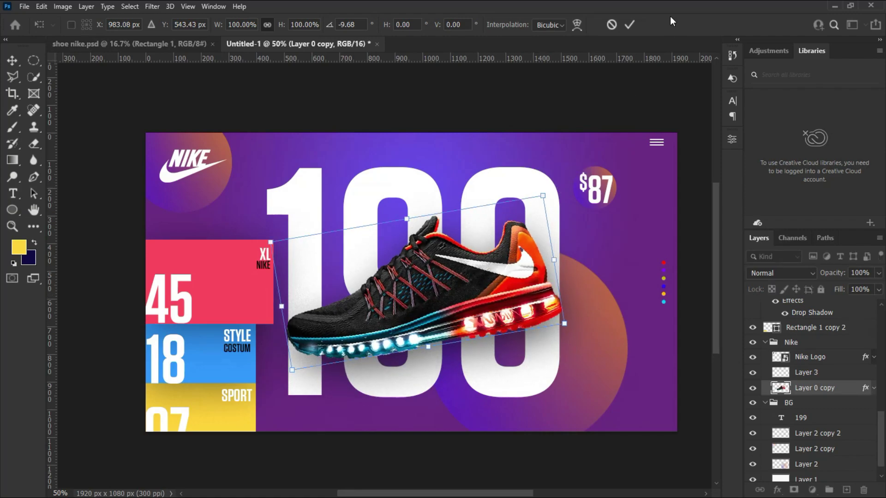
pyautogui.click(627, 25)
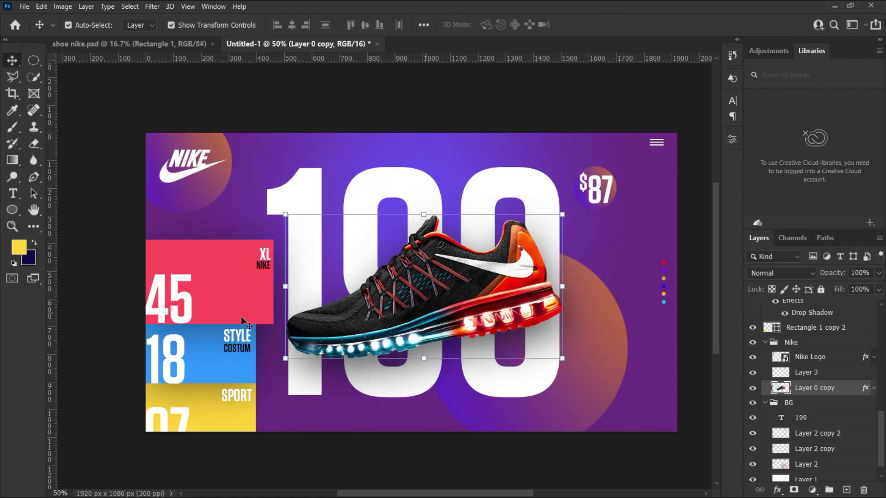
pyautogui.click(123, 279)
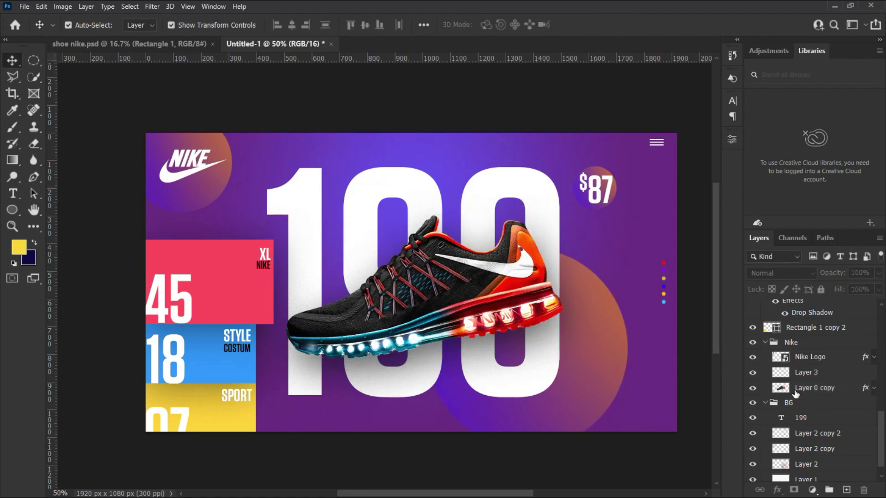
# - Set Layer 3 above the shoe to Lighten blending and clip it to the shoe layer
pyautogui.click(810, 376)
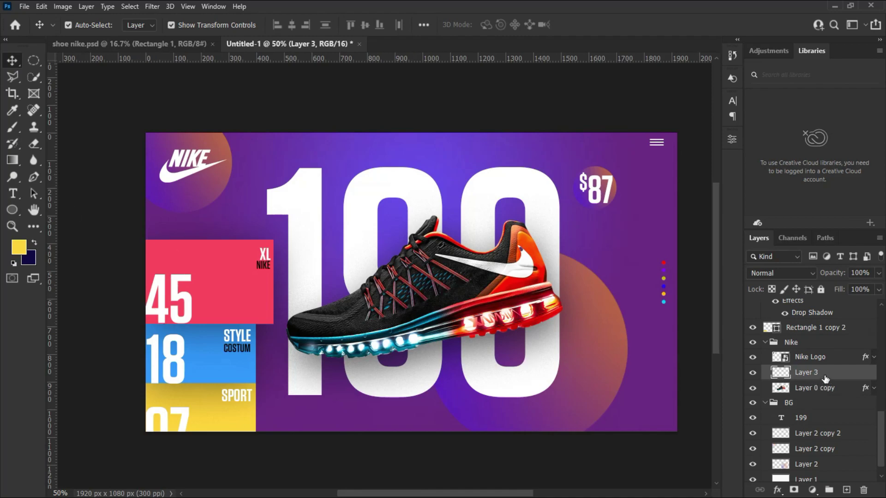
pyautogui.click(810, 274)
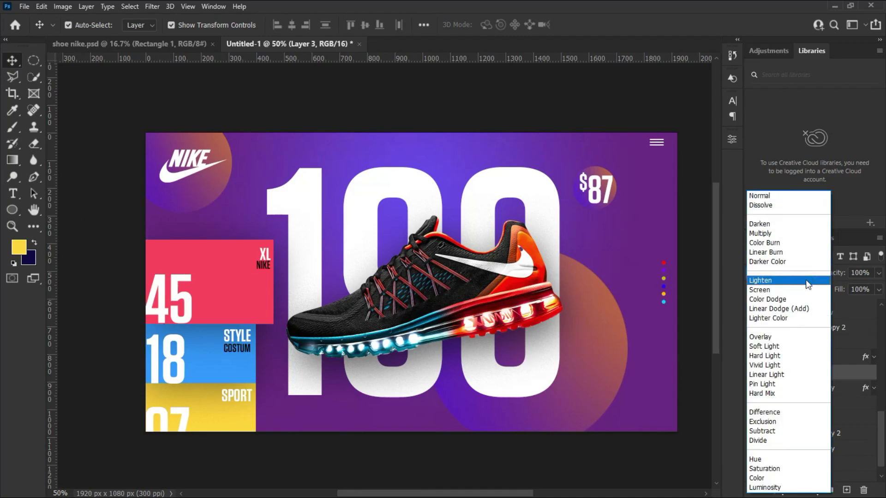
pyautogui.click(779, 281)
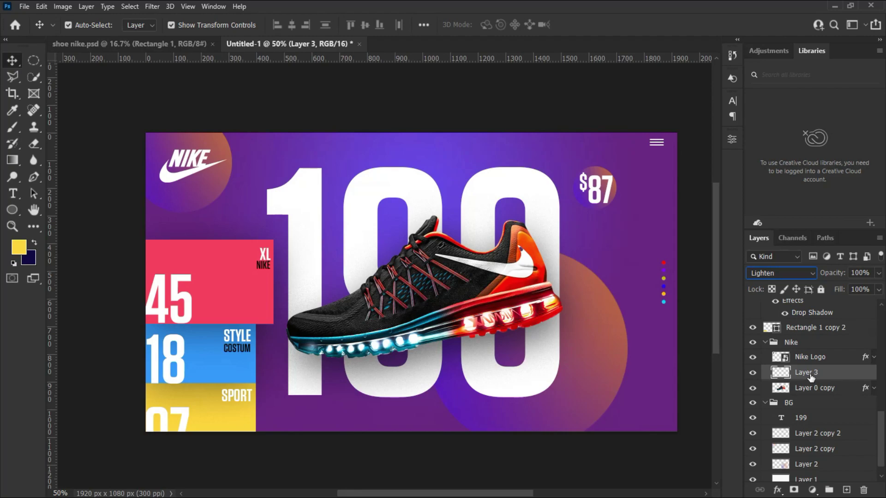
pyautogui.hotkey('ctrl', 'alt', 'g')
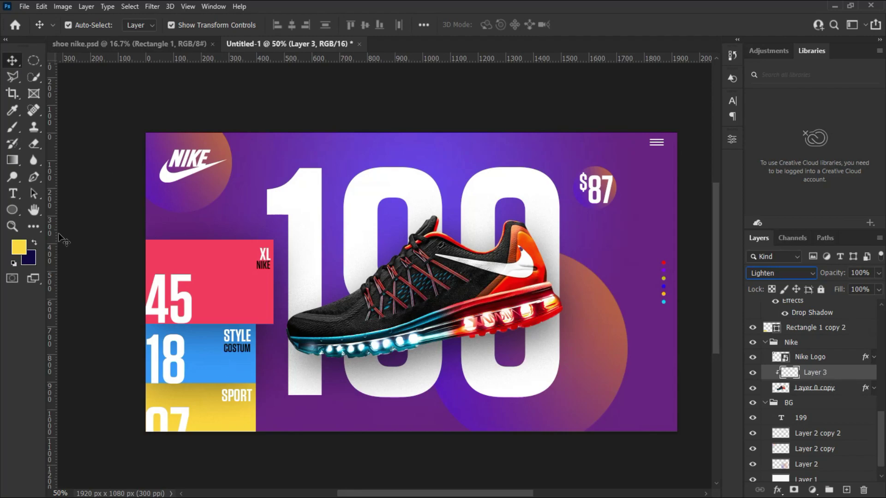
# - Sample the sole's blue, brighten it to cyan (00c6ff), and paint the shoe's toe area with a soft brush on Layer 3
pyautogui.click(19, 248)
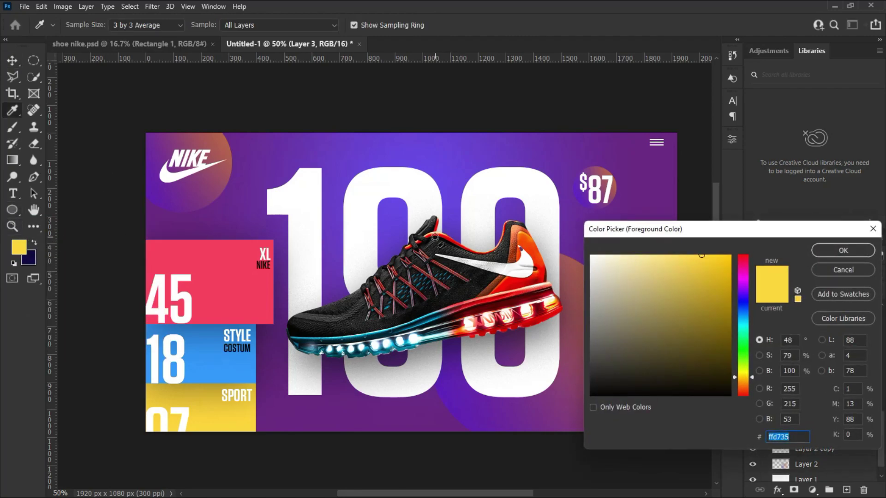
pyautogui.click(408, 328)
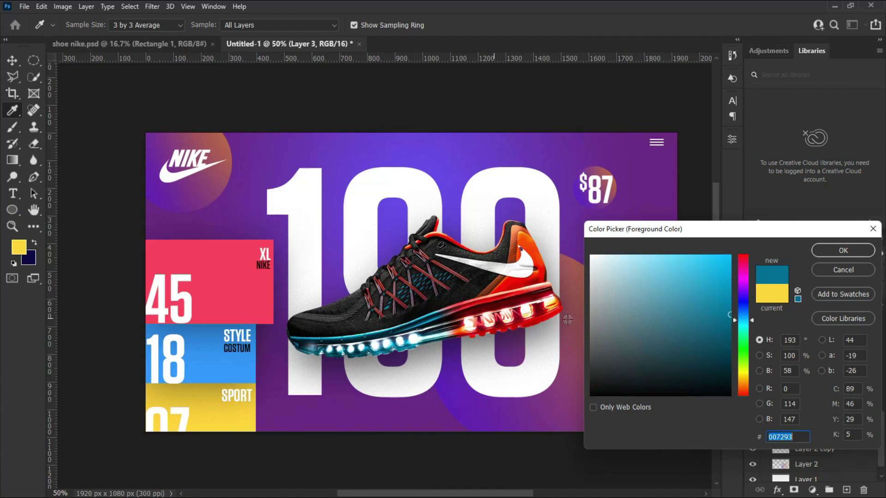
pyautogui.click(843, 251)
pyautogui.click(12, 130)
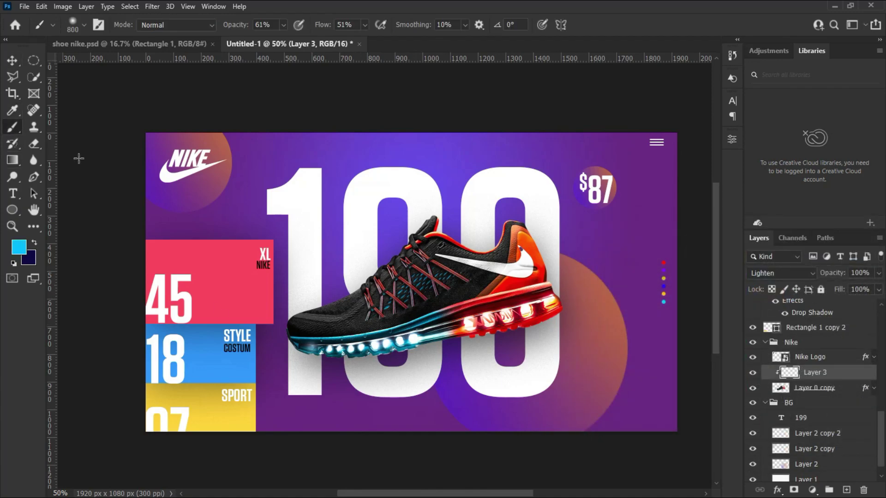
pyautogui.click(318, 310)
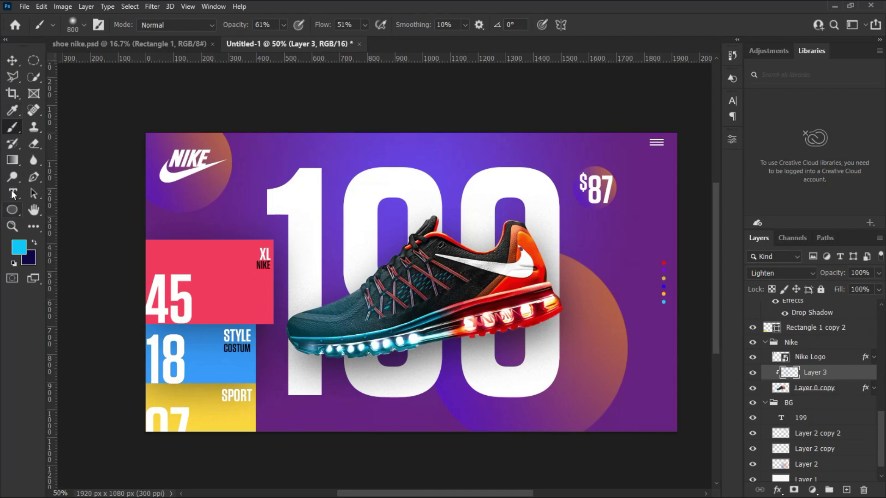
# - Sample red from the shoe's rear and brush it over the laces and middle of the upper
pyautogui.click(19, 247)
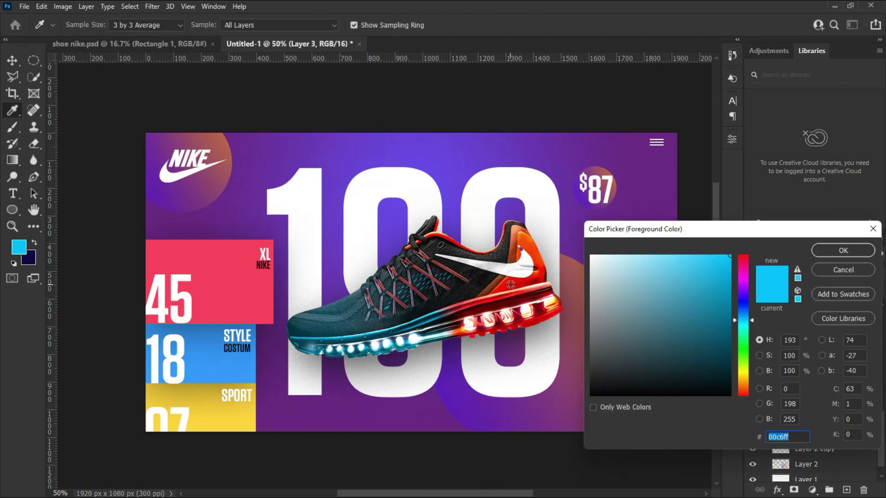
pyautogui.click(512, 285)
pyautogui.click(843, 251)
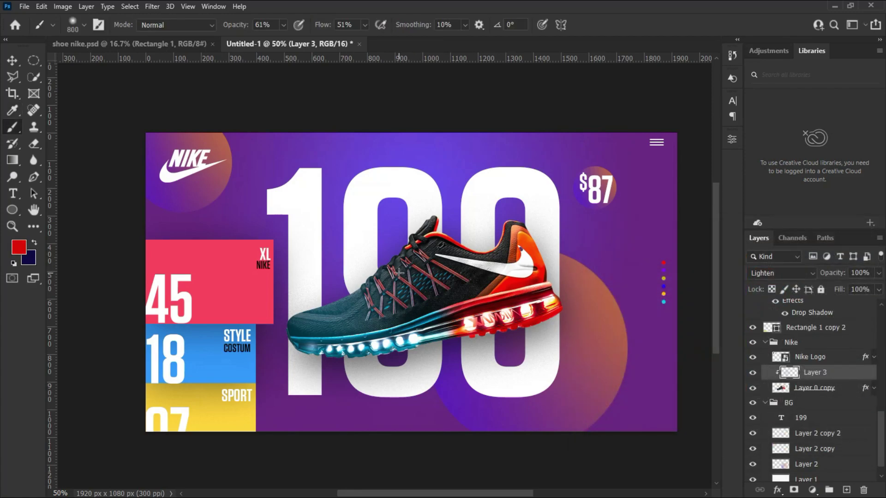
pyautogui.moveTo(407, 277); pyautogui.dragTo(456, 254)
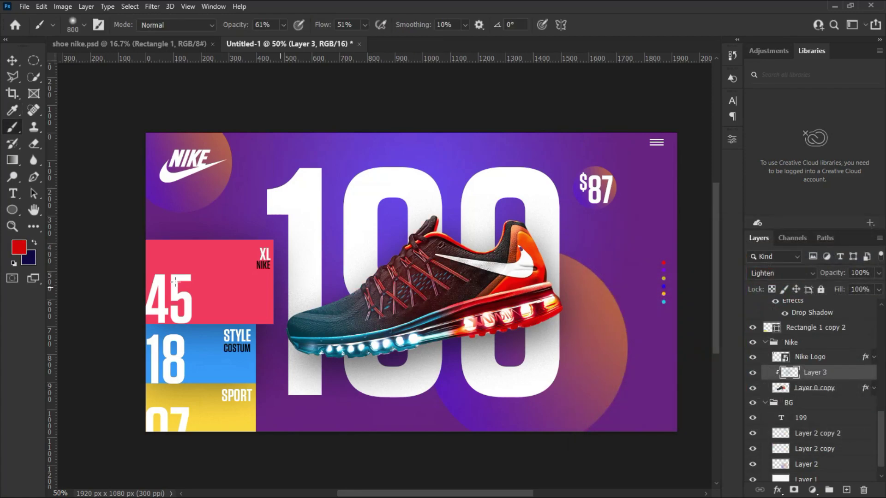
# - Sample dark grey from the shoe's heel area as the foreground colour and open Layer 3's opacity setting
pyautogui.click(19, 247)
pyautogui.click(502, 252)
pyautogui.click(843, 251)
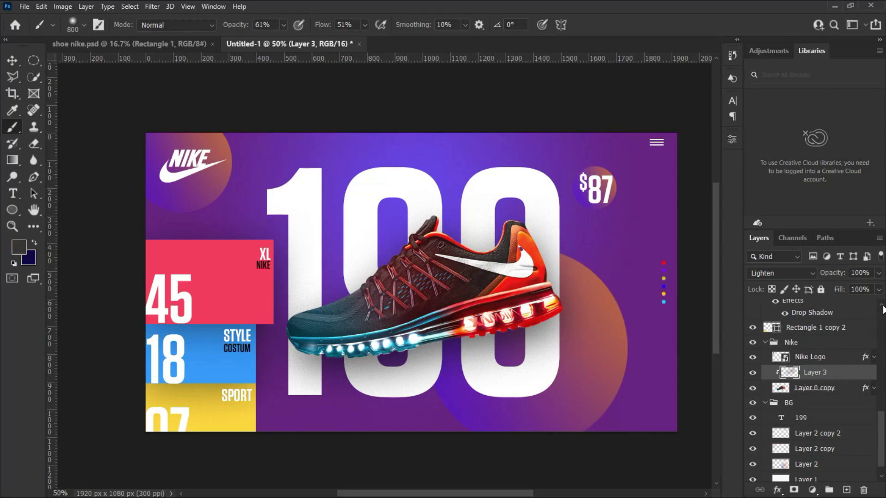
pyautogui.click(879, 274)
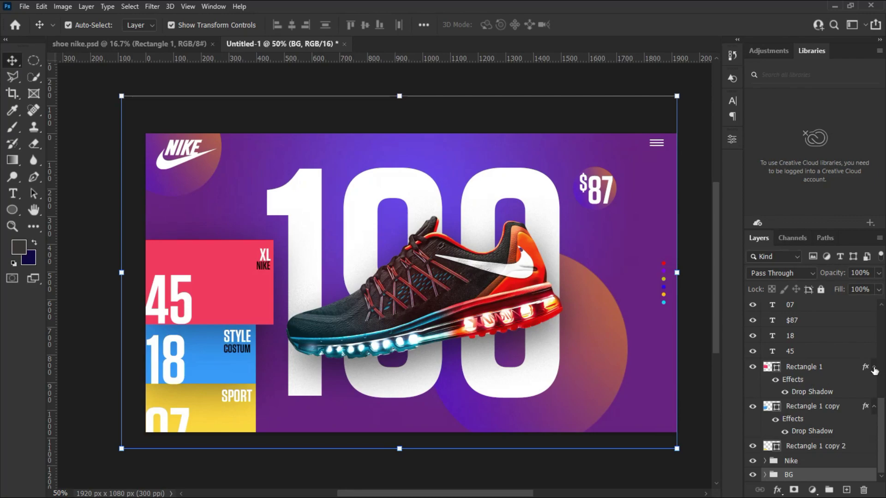
# - Collapse the rectangles' effects lists and group the three coloured block rectangles under the name SHAPE
pyautogui.click(874, 369)
pyautogui.click(874, 406)
pyautogui.click(812, 447)
pyautogui.keyDown('shift'); pyautogui.click(805, 416); pyautogui.keyUp('shift')
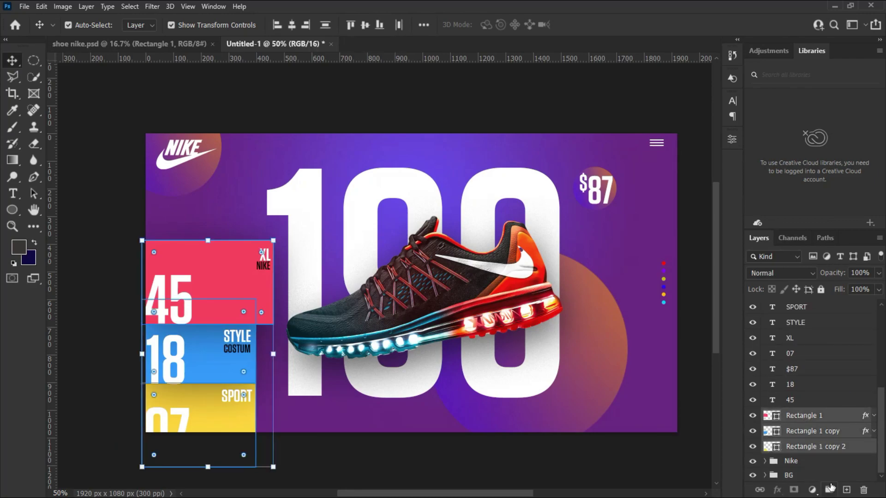
pyautogui.hotkey('ctrl', 'g')
pyautogui.doubleClick(802, 447)
pyautogui.write('s')
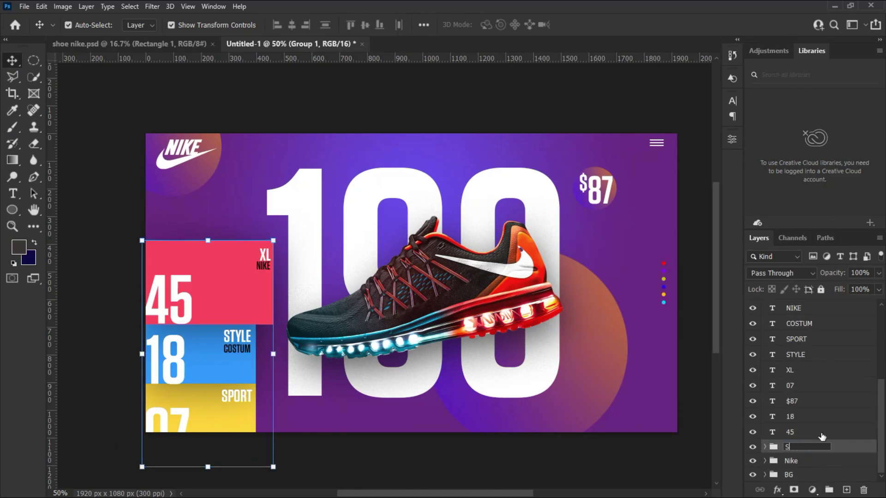
pyautogui.click(822, 433)
# - Group all the text layers from NIKE down to 45 and name the group TEXT
pyautogui.scroll(3, 817, 415)
pyautogui.click(808, 356)
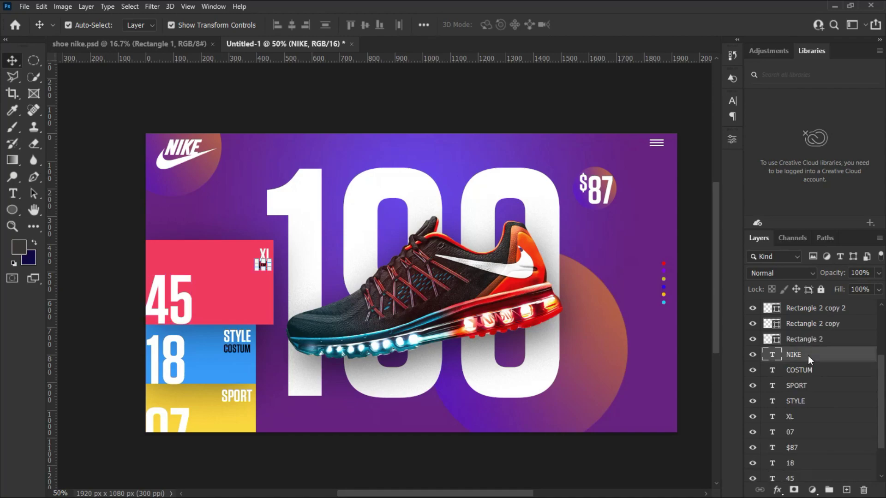
pyautogui.scroll(-3, 831, 392)
pyautogui.keyDown('shift'); pyautogui.click(808, 432); pyautogui.keyUp('shift')
pyautogui.click(829, 490)
pyautogui.doubleClick(826, 432)
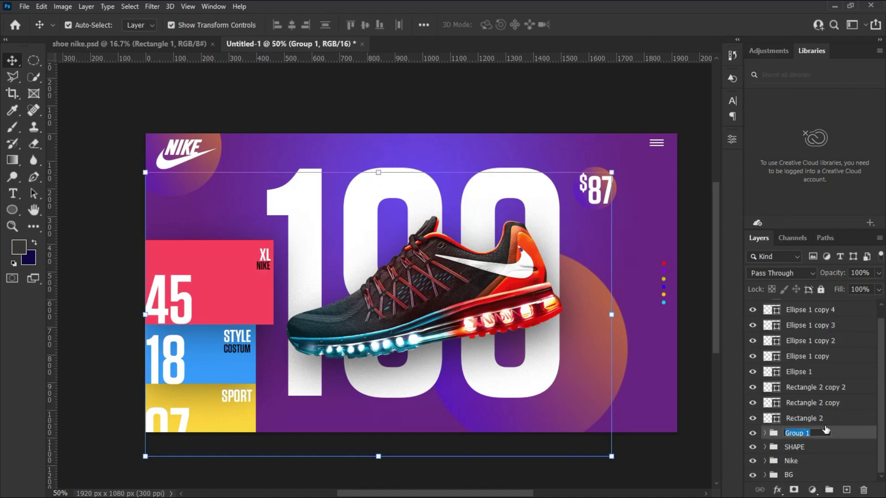
pyautogui.write('TEXT')
# - Group the three menu-icon bars and name the group RECTANGLE
pyautogui.click(826, 419)
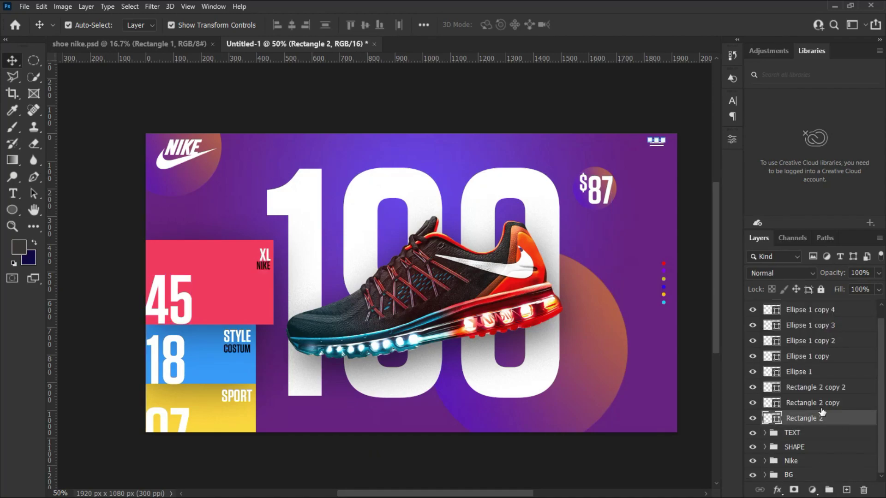
pyautogui.keyDown('shift'); pyautogui.click(805, 393); pyautogui.keyUp('shift')
pyautogui.moveTo(805, 393); pyautogui.dragTo(830, 490)
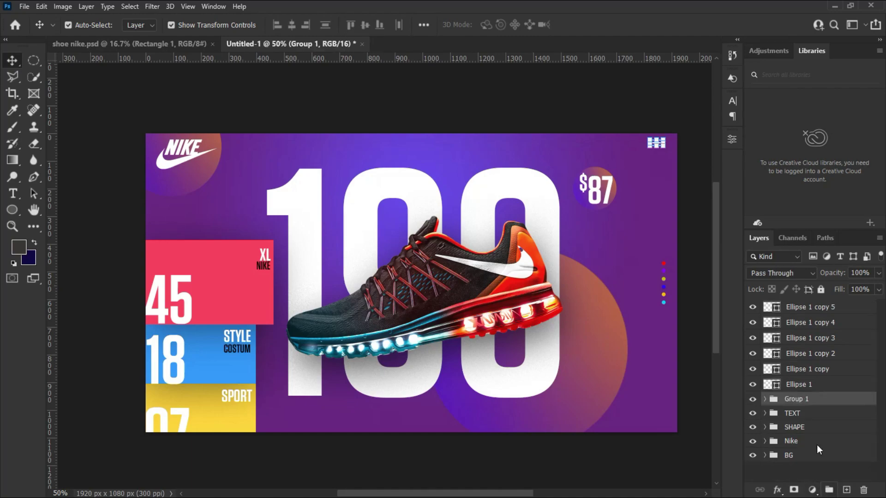
pyautogui.doubleClick(798, 399)
pyautogui.write('r')
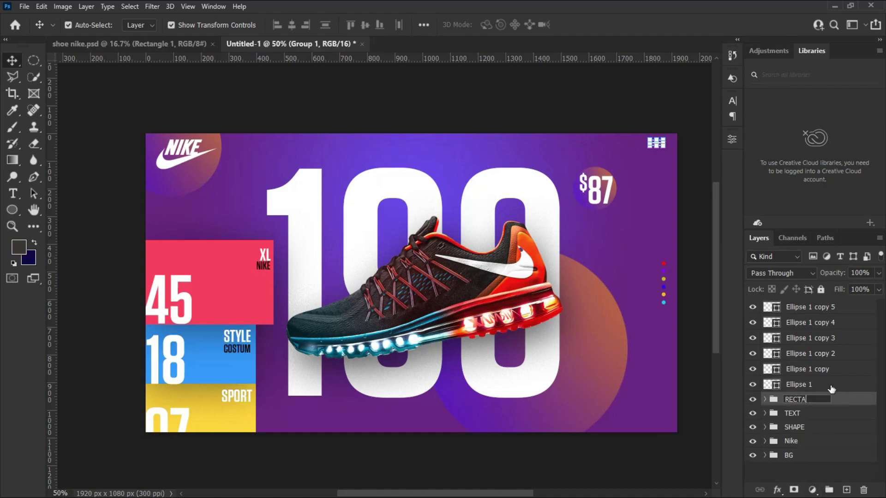
pyautogui.press('Return')
# - Group the six dot ellipse layers, name the group CIRCLE, and deselect all layers
pyautogui.click(812, 384)
pyautogui.keyDown('shift'); pyautogui.click(808, 308); pyautogui.keyUp('shift')
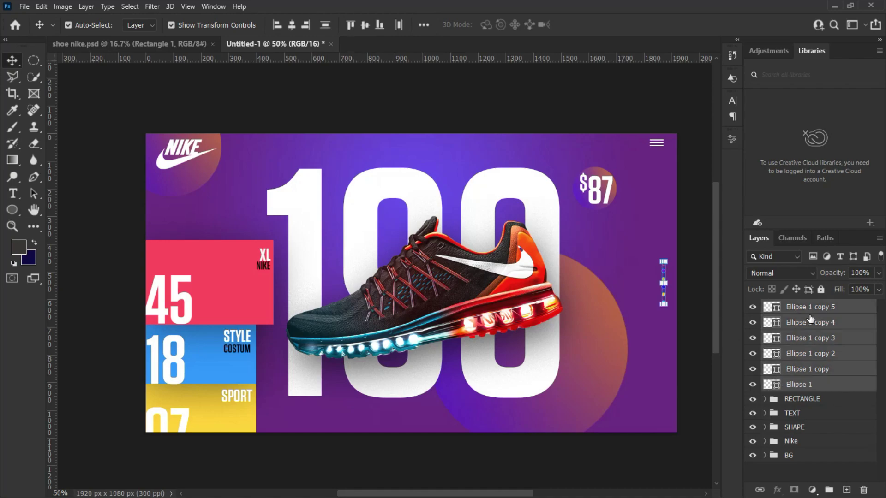
pyautogui.moveTo(826, 379); pyautogui.dragTo(829, 490)
pyautogui.doubleClick(801, 307)
pyautogui.write('Cl')
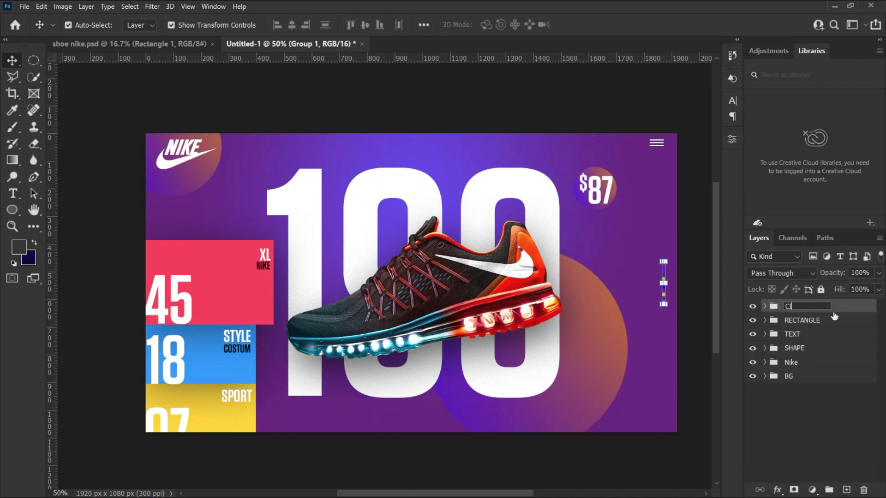
pyautogui.write('RCLE')
pyautogui.press('Return')
pyautogui.click(757, 390)
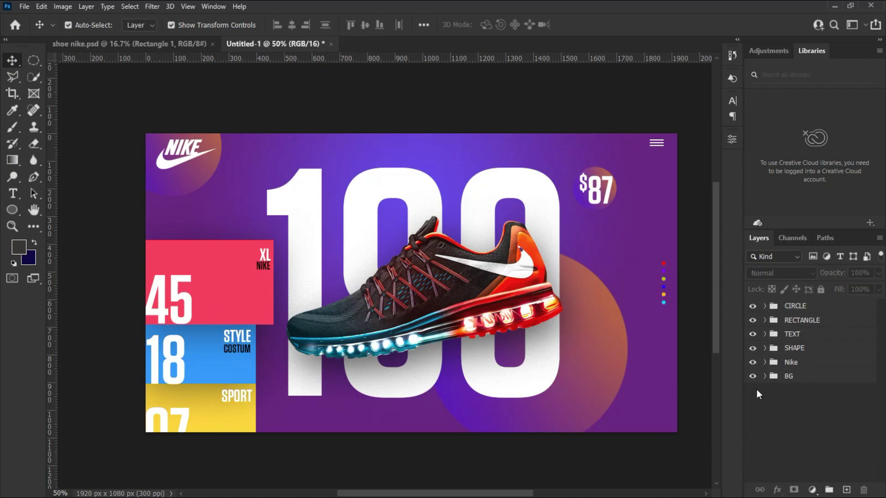
# - Colour-label the layer groups: orange for BG, blue for Nike and violet for SHAPE
pyautogui.rightClick(754, 377)
pyautogui.click(780, 429)
pyautogui.rightClick(753, 362)
pyautogui.click(776, 443)
pyautogui.rightClick(753, 348)
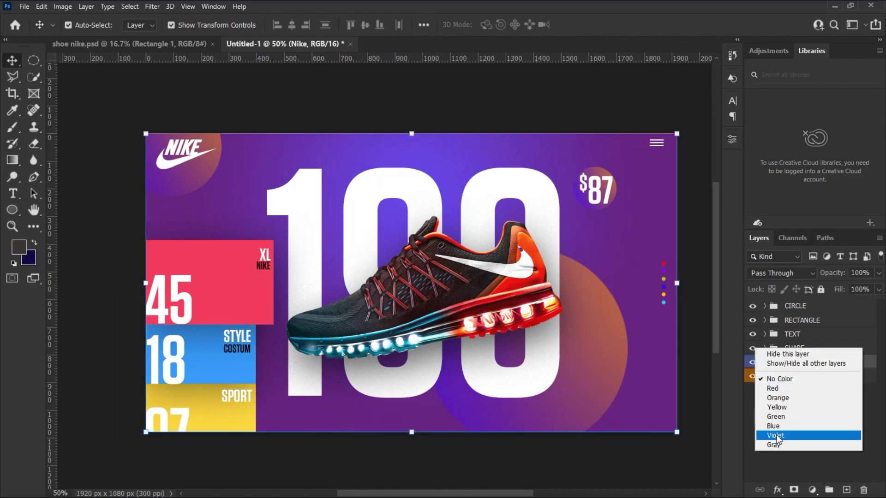
pyautogui.click(778, 438)
# - Colour-label the TEXT group red, the RECTANGLE group gray and the CIRCLE group red, and deselect all layers
pyautogui.rightClick(752, 334)
pyautogui.click(780, 373)
pyautogui.rightClick(753, 320)
pyautogui.click(802, 320)
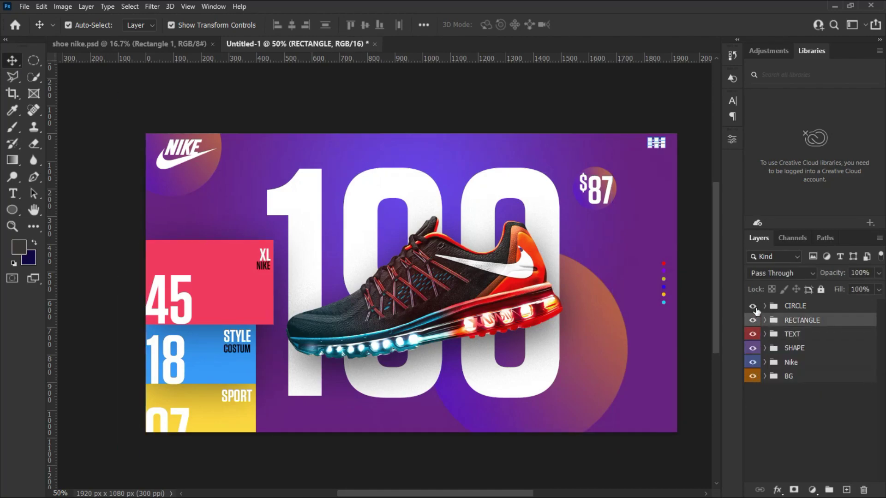
pyautogui.rightClick(753, 320)
pyautogui.click(777, 349)
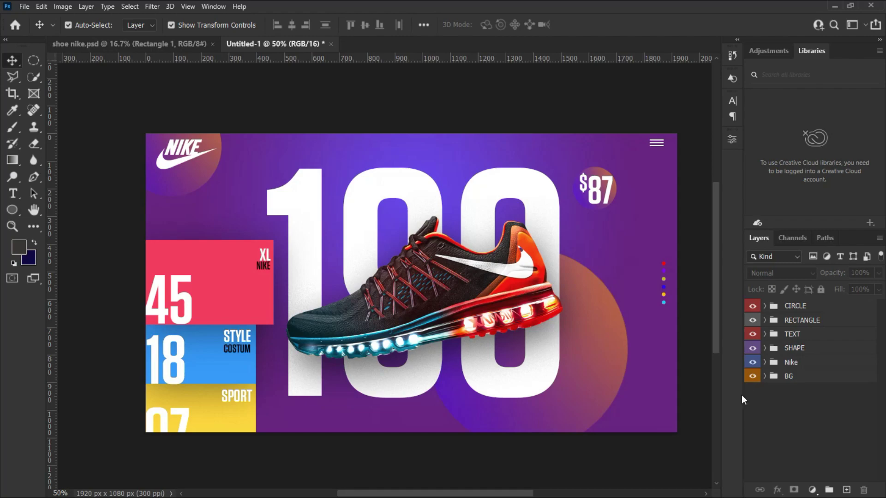
# - Add a Photo Filter adjustment layer above all groups, using Warming Filter (81) at 11% density
pyautogui.click(814, 488)
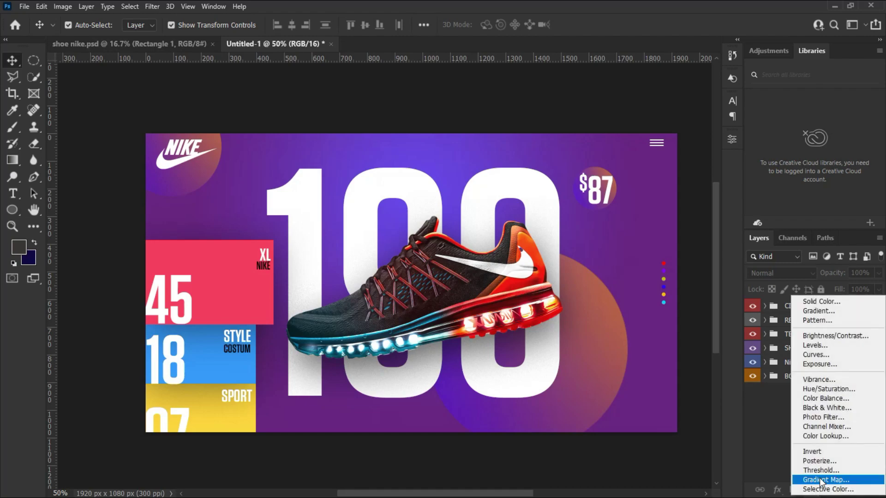
pyautogui.click(825, 418)
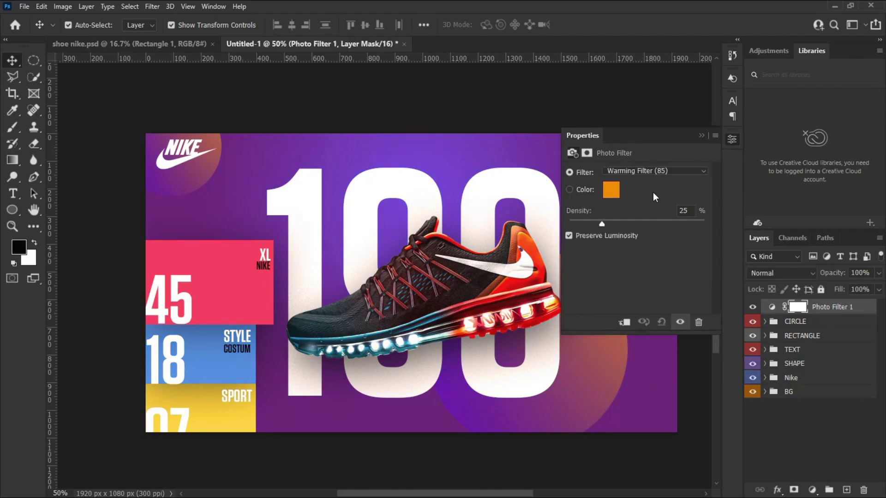
pyautogui.click(696, 176)
pyautogui.click(656, 195)
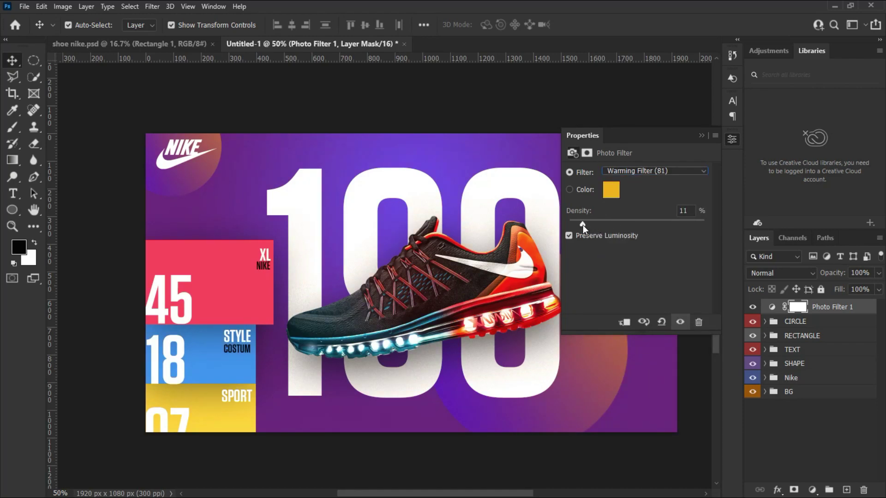
# - Toggle the Photo Filter layer's visibility several times to compare the banner with and without the warming tint
pyautogui.click(753, 307)
pyautogui.click(753, 308)
pyautogui.click(753, 307)
pyautogui.click(753, 308)
pyautogui.click(752, 308)
pyautogui.click(752, 307)
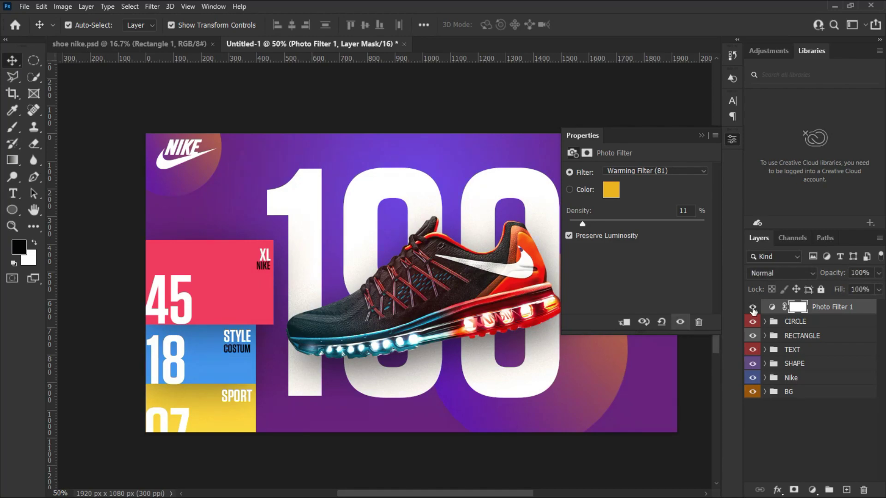
# - Change the photo filter to Cooling Filter (80) at 25% density and collapse its settings
pyautogui.click(681, 179)
pyautogui.click(637, 215)
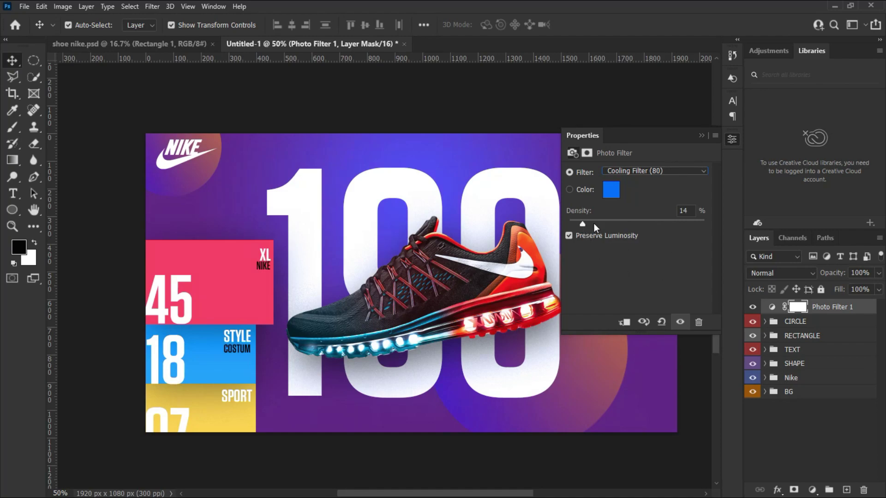
pyautogui.click(602, 223)
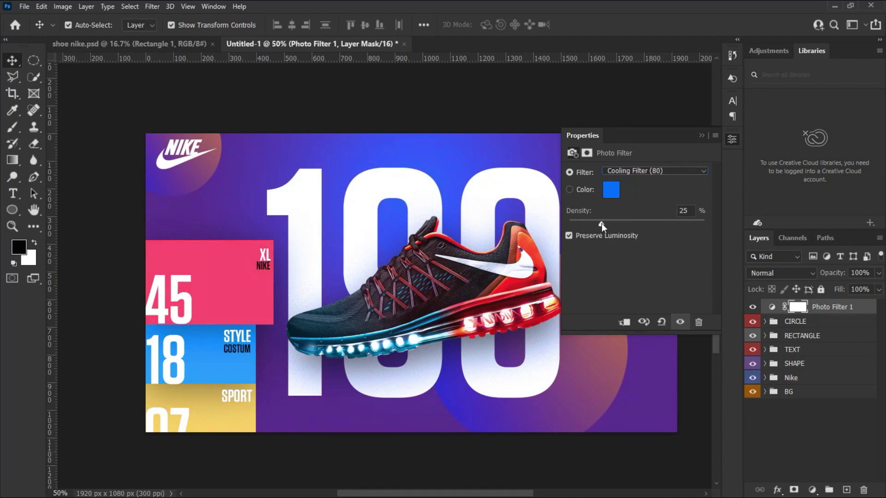
pyautogui.click(701, 138)
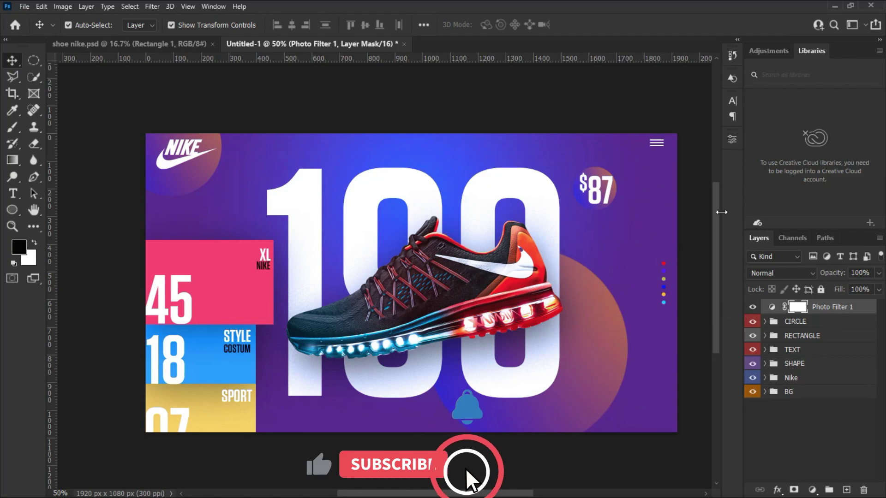